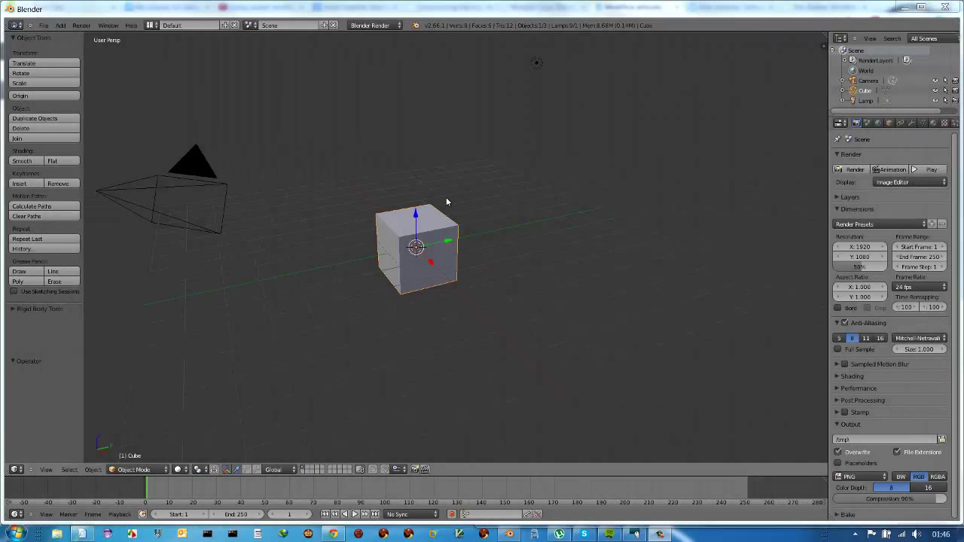
- Bring up the Blender splash screen from the Help menu, then close it
{"action": "left_click", "coordinate": [131, 28]}
{"action": "left_click", "coordinate": [188, 171]}
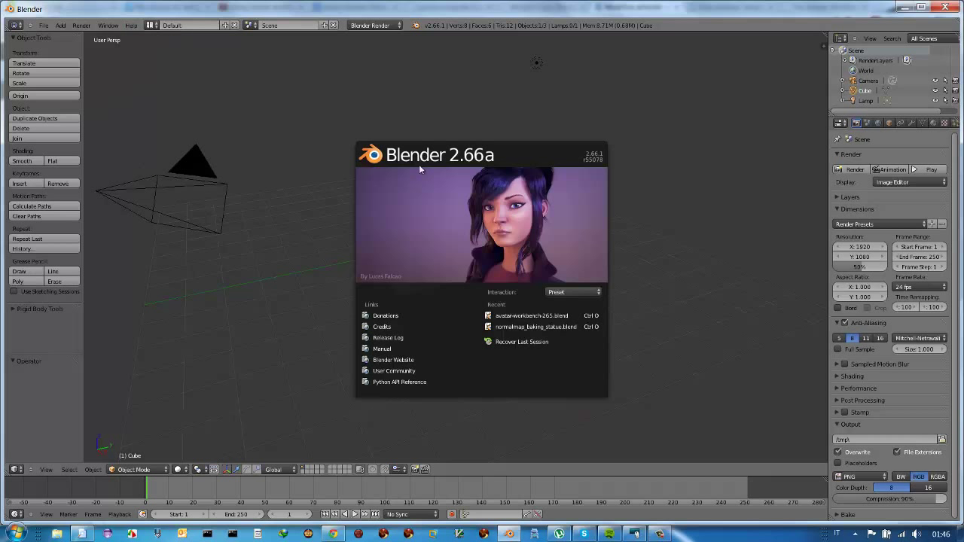
{"action": "left_click", "coordinate": [427, 197]}
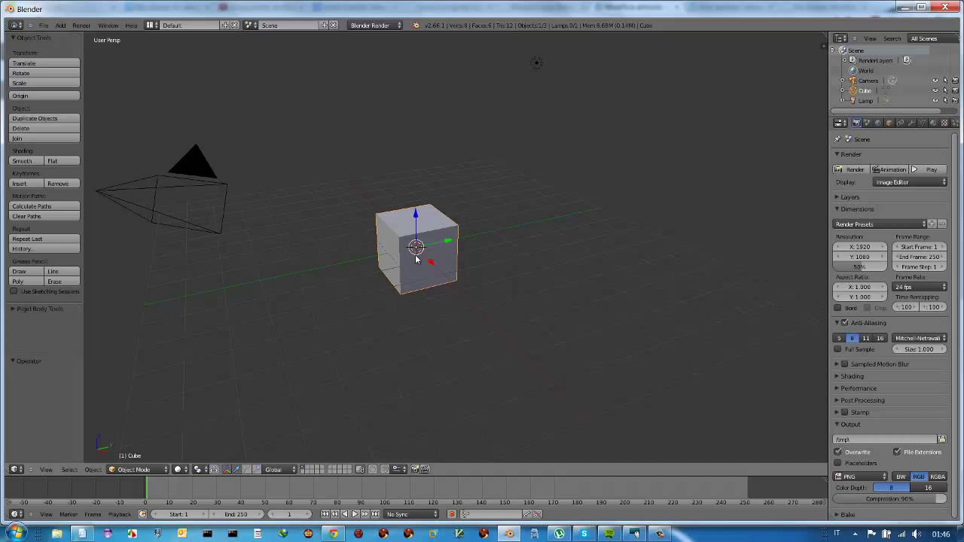
{"action": "scroll", "coordinate": [415, 259], "scroll_direction": "down", "scroll_amount": 3}
{"action": "scroll", "coordinate": [418, 260], "scroll_direction": "up", "scroll_amount": 2}
{"action": "scroll", "coordinate": [420, 262], "scroll_direction": "up", "scroll_amount": 1}
- Open the recent file avatar-workbench-265.blend and view the figure from three-quarters
{"action": "left_click", "coordinate": [44, 25]}
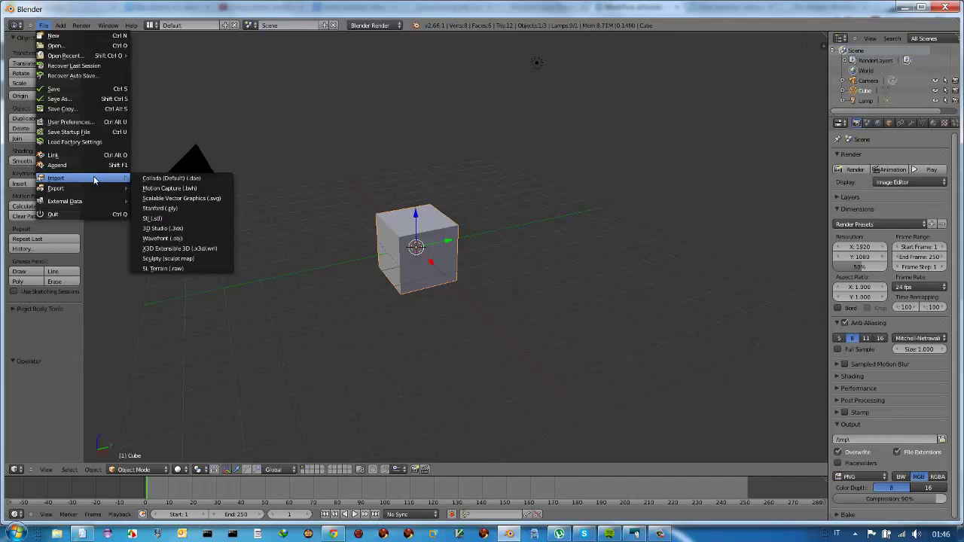
{"action": "mouse_move", "coordinate": [66, 56]}
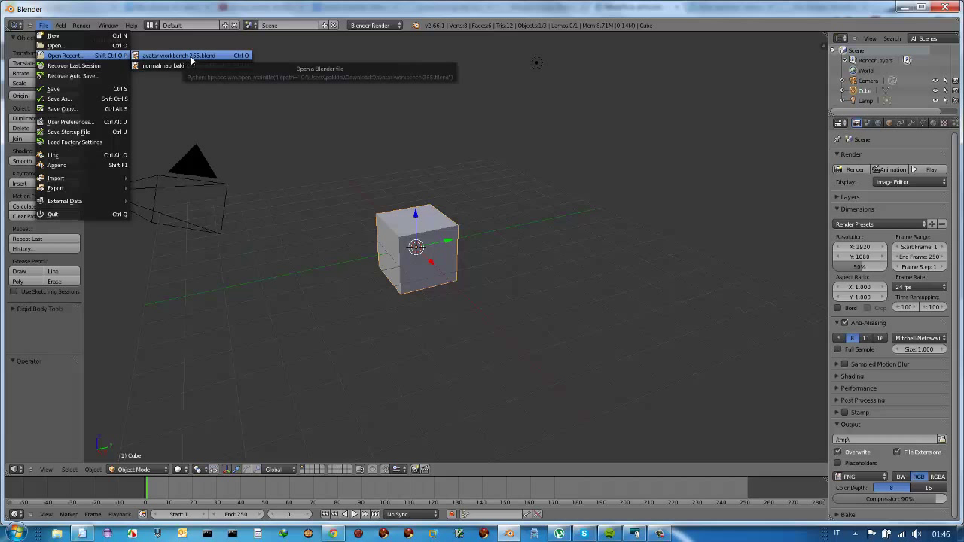
{"action": "left_click", "coordinate": [191, 57]}
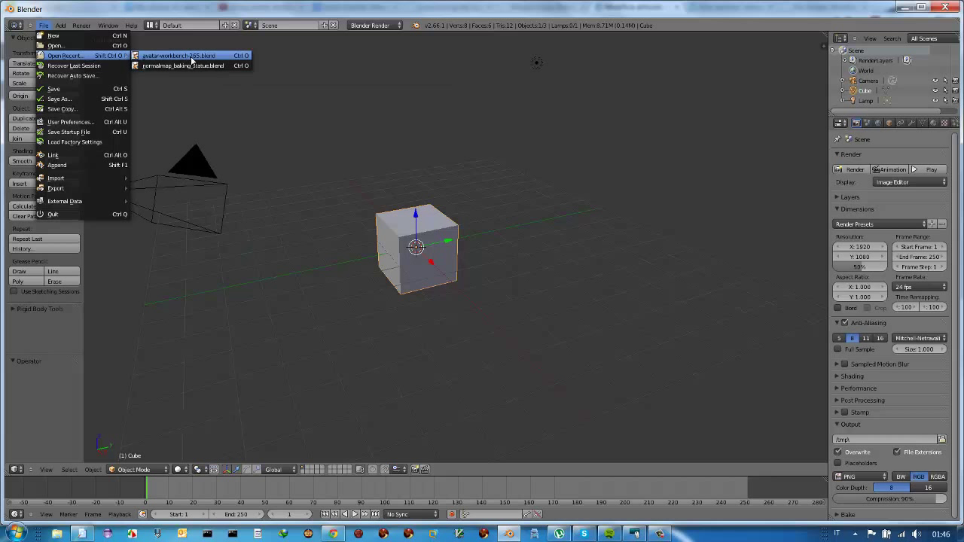
{"action": "scroll", "coordinate": [311, 227], "scroll_direction": "down", "scroll_amount": 5}
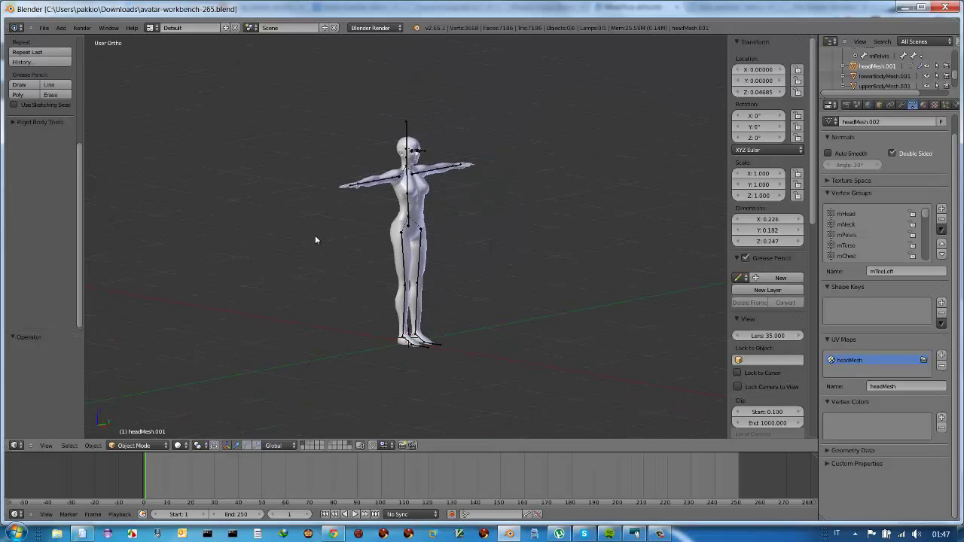
{"action": "mouse_move", "coordinate": [405, 241]}
{"action": "middle_mouse_down"}
{"action": "mouse_move", "coordinate": [347, 220]}
{"action": "mouse_move", "coordinate": [347, 233]}
{"action": "middle_mouse_up"}
{"action": "scroll", "coordinate": [383, 229], "scroll_direction": "up", "scroll_amount": 3}
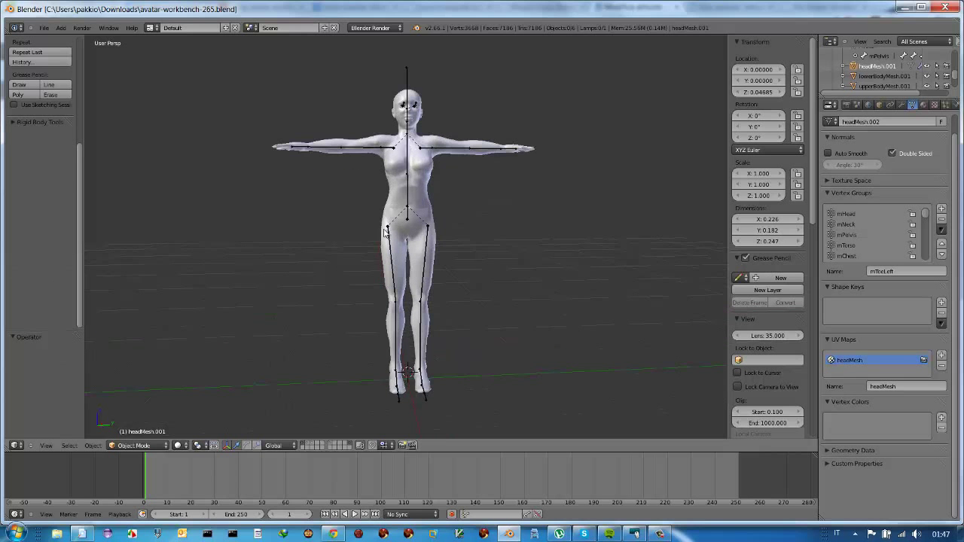
{"action": "mouse_move", "coordinate": [398, 211]}
{"action": "middle_mouse_down"}
{"action": "mouse_move", "coordinate": [482, 216]}
{"action": "mouse_move", "coordinate": [434, 219]}
{"action": "mouse_move", "coordinate": [402, 191]}
{"action": "middle_mouse_up"}
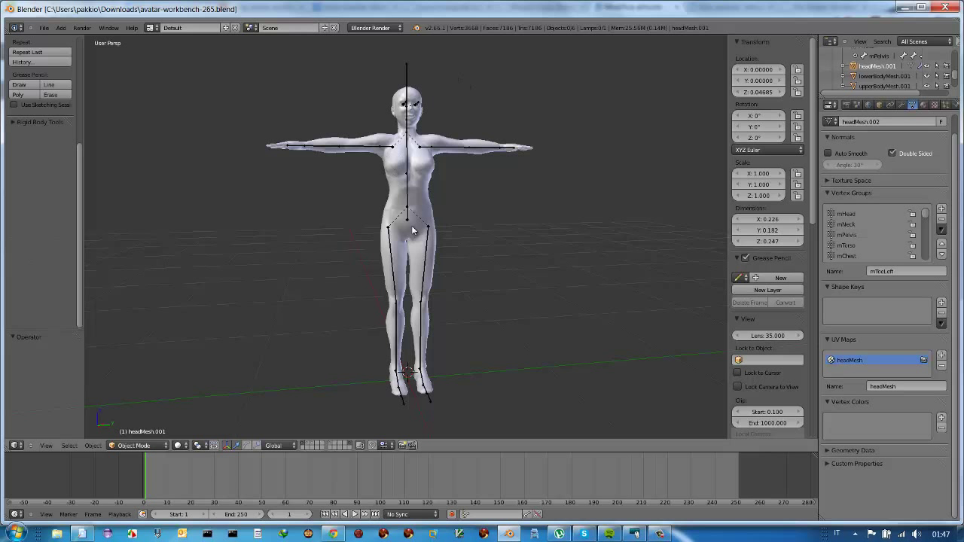
- Show the male avatar layer with its skeleton, then switch to the browser's blog draft
{"action": "left_click", "coordinate": [311, 446]}
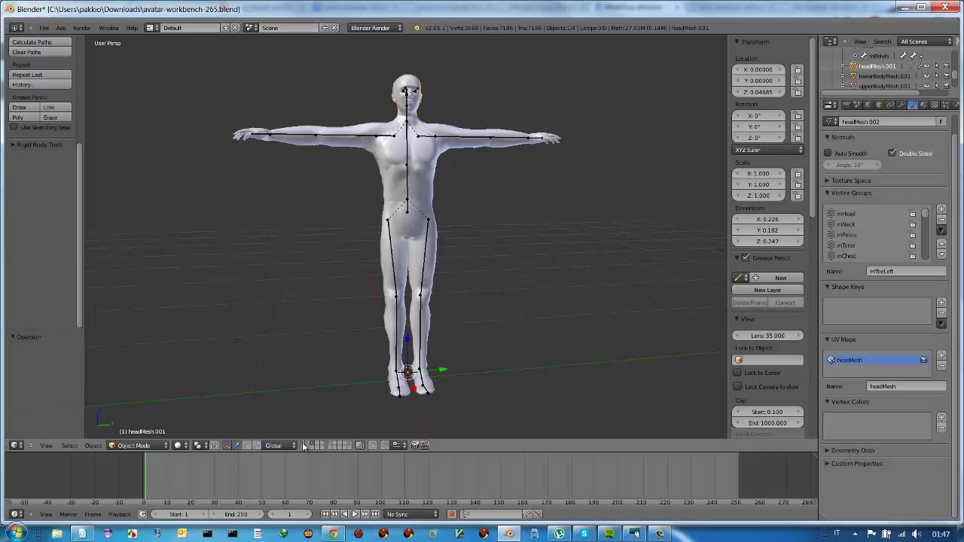
{"action": "left_click", "coordinate": [302, 442]}
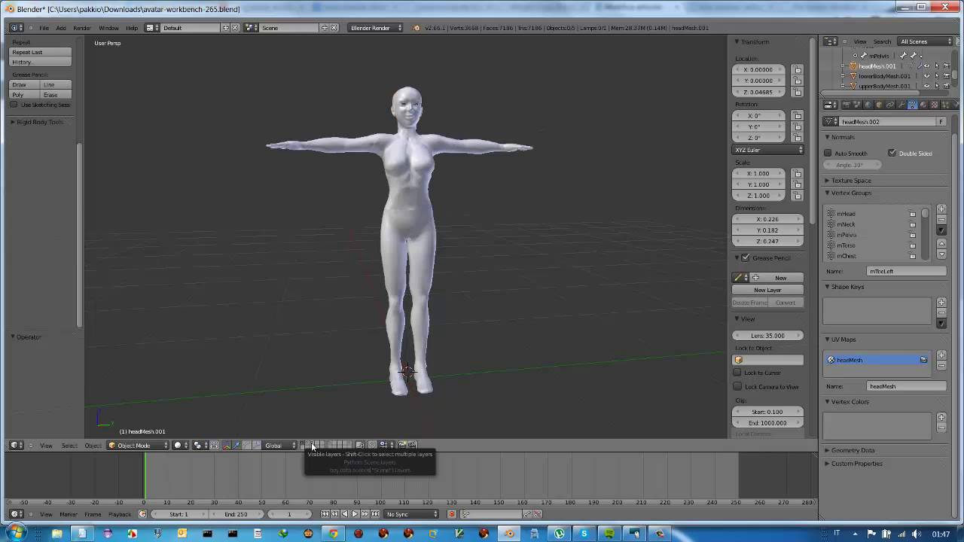
{"action": "left_click", "coordinate": [311, 445]}
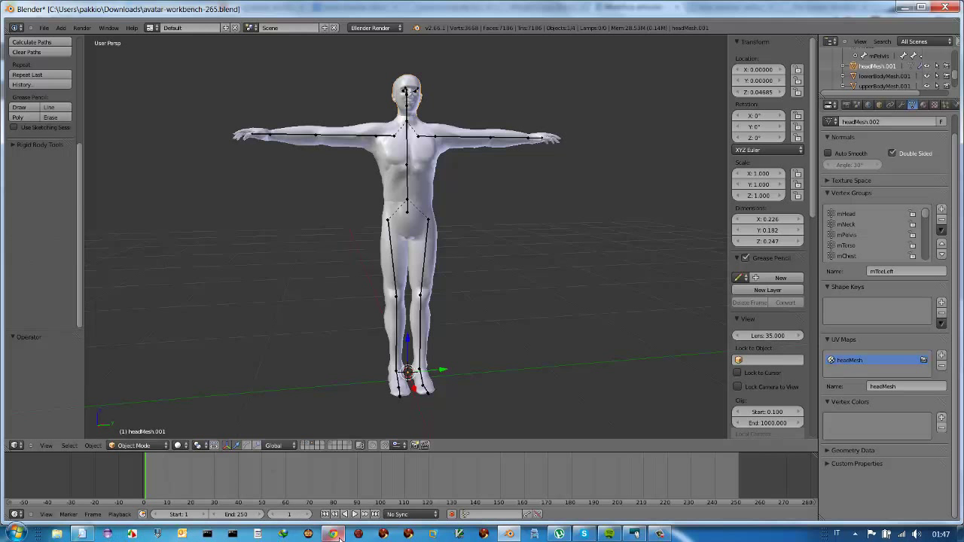
{"action": "mouse_move", "coordinate": [332, 533]}
{"action": "left_click", "coordinate": [308, 438]}
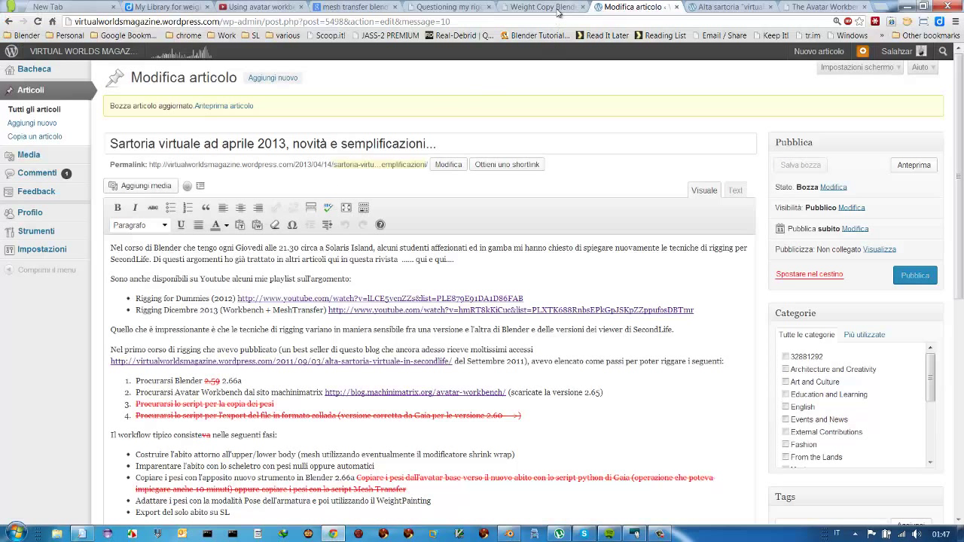
- Switch to 'The Avatar Workbench' page listing the workbench .blend downloads
{"action": "left_click", "coordinate": [821, 7]}
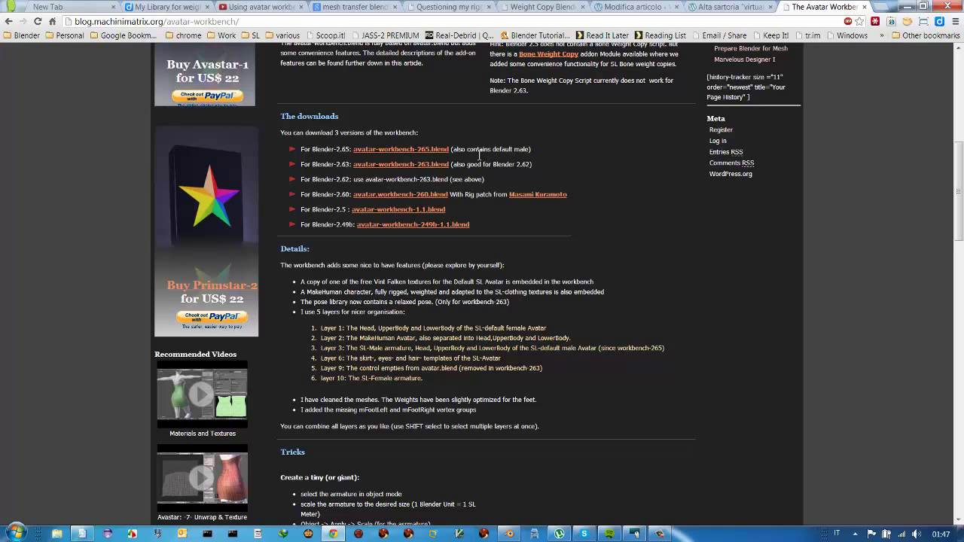
- Bring Blender back to the front, showing the rigged male avatar in T-pose
{"action": "left_click", "coordinate": [509, 533]}
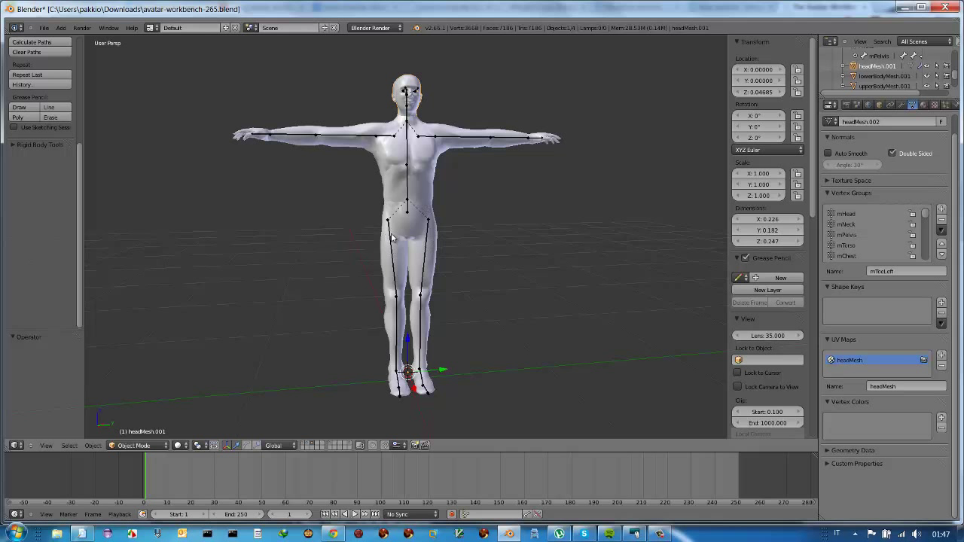
- In Right Ortho view, add a cylinder and scale it down to 0.18
{"action": "key", "text": "KP_3"}
{"action": "key", "text": "KP_5"}
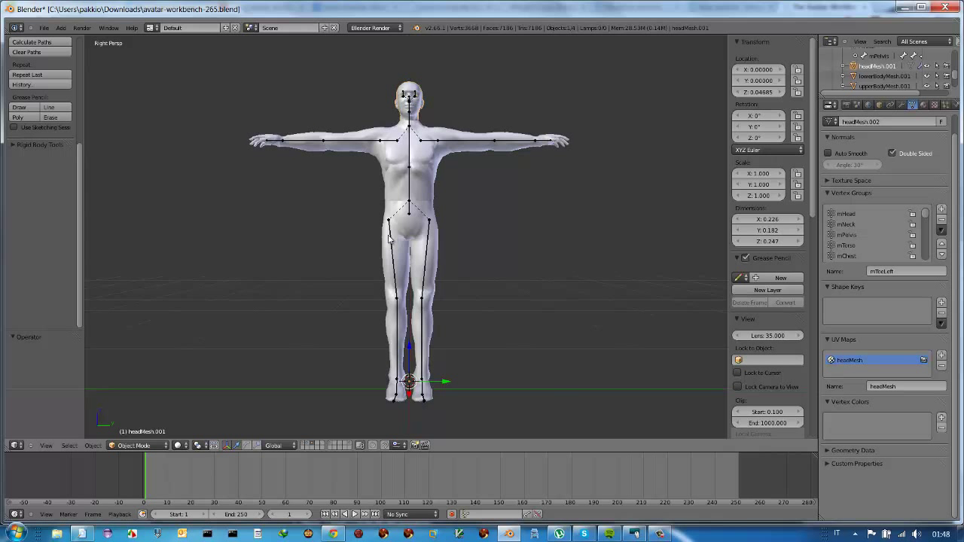
{"action": "key", "text": "KP_5"}
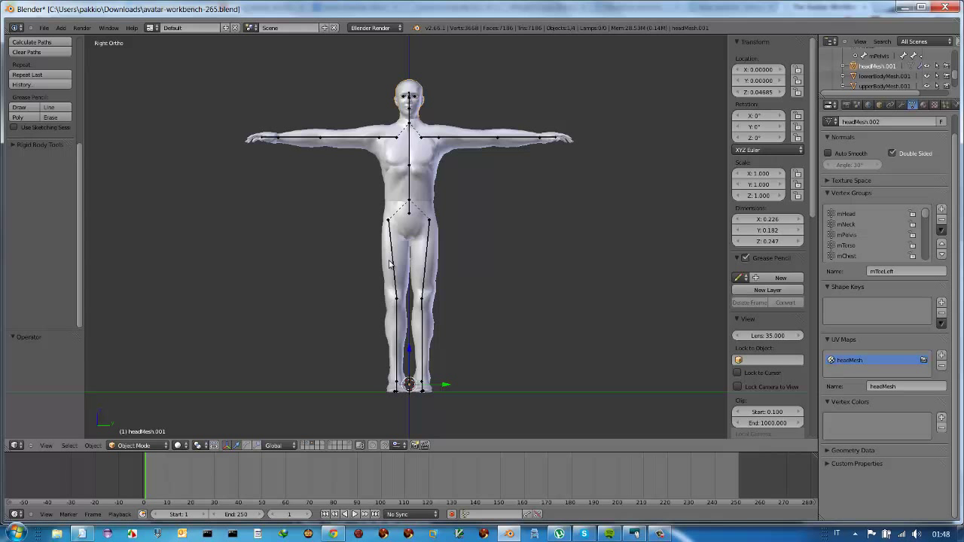
{"action": "key", "text": "shift+a"}
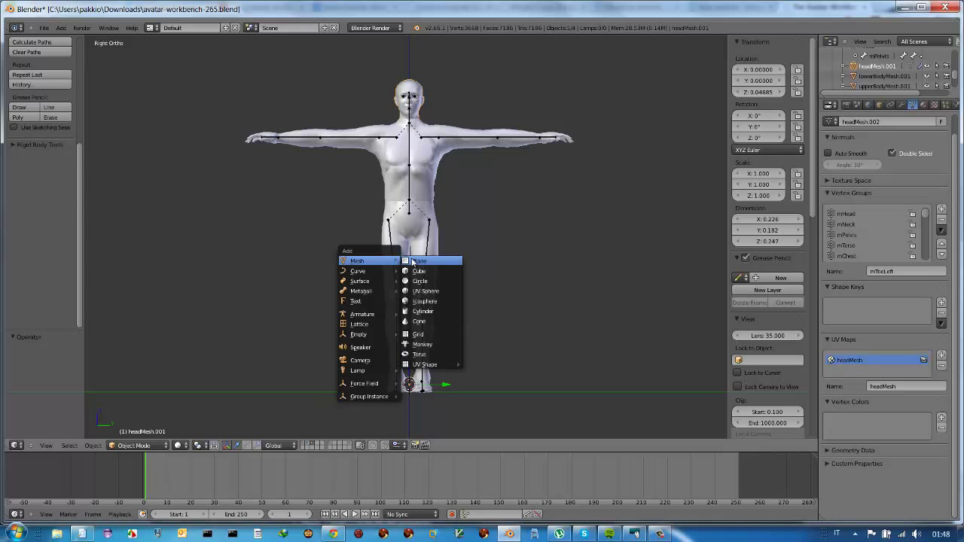
{"action": "left_click", "coordinate": [429, 309]}
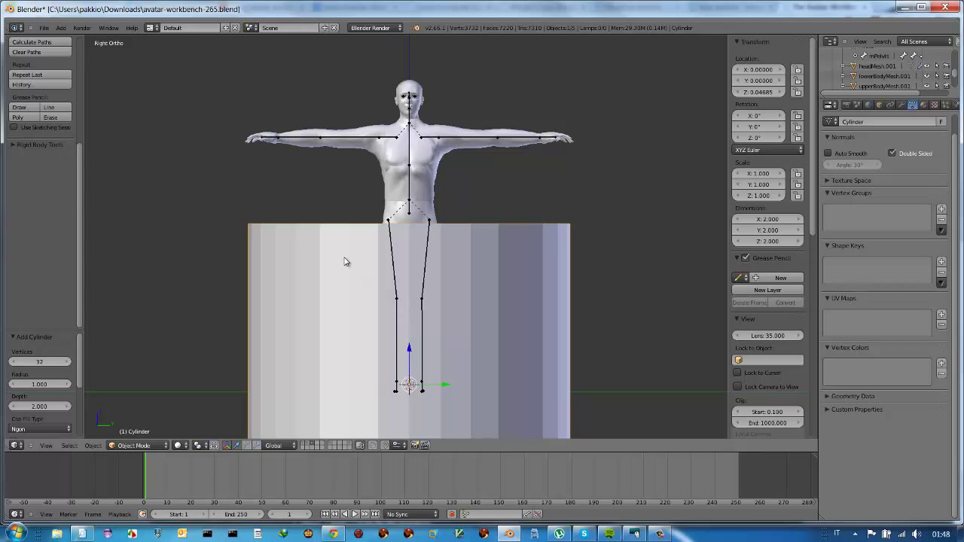
{"action": "key", "text": "s"}
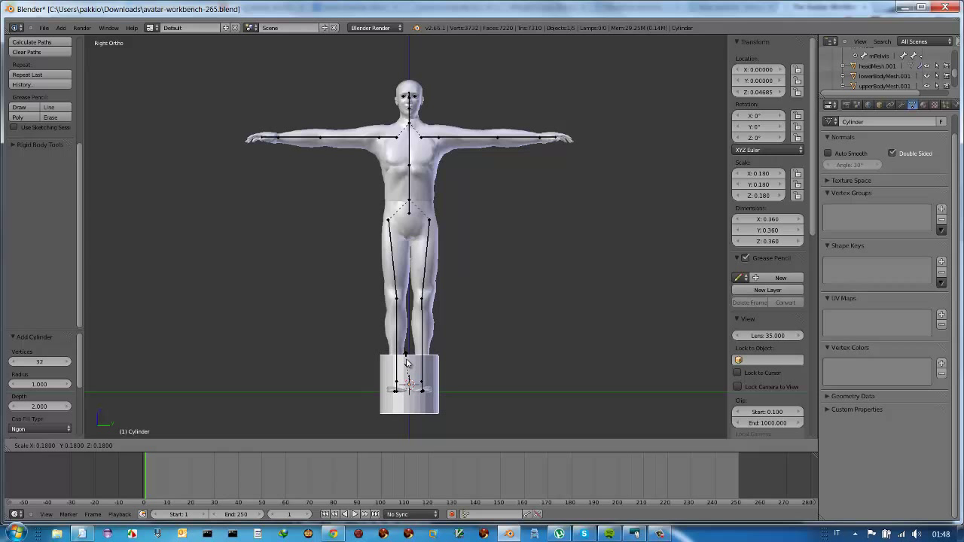
{"action": "left_click", "coordinate": [405, 363]}
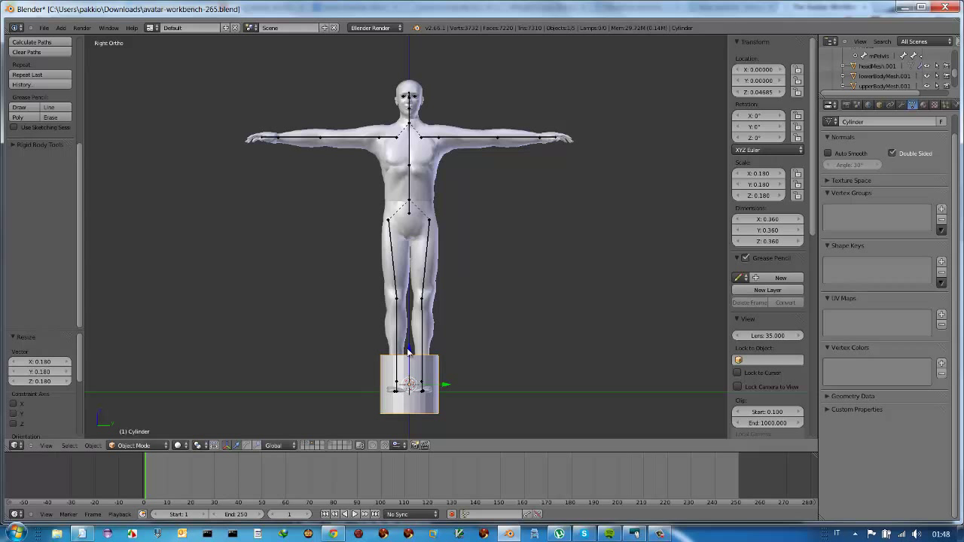
- Raise the cylinder vertically to the avatar's hips (Z 1.05884) and enter Edit Mode
{"action": "key", "text": "g"}
{"action": "key", "text": "z"}
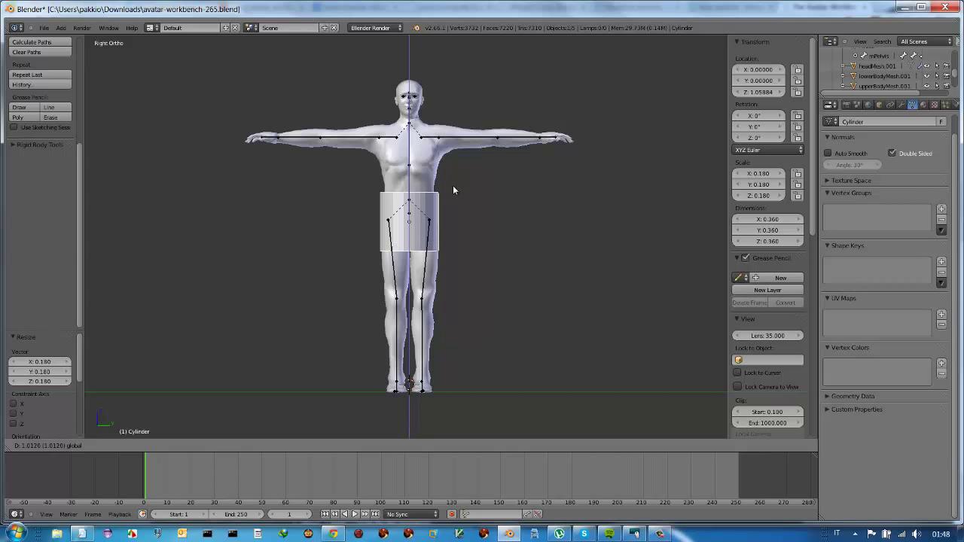
{"action": "left_click", "coordinate": [453, 186]}
{"action": "mouse_move", "coordinate": [452, 185]}
{"action": "middle_mouse_down"}
{"action": "mouse_move", "coordinate": [471, 223]}
{"action": "mouse_move", "coordinate": [535, 234]}
{"action": "mouse_move", "coordinate": [444, 222]}
{"action": "middle_mouse_up"}
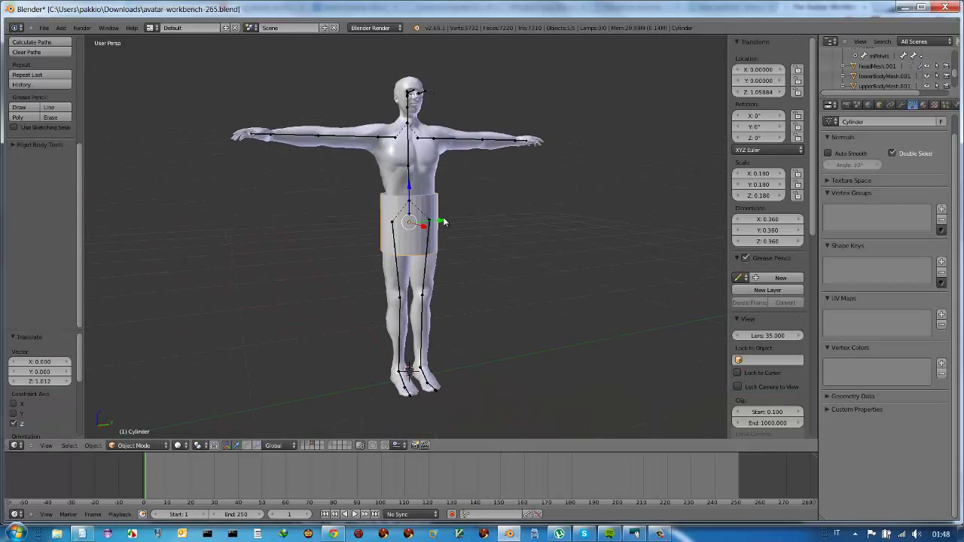
{"action": "scroll", "coordinate": [418, 248], "scroll_direction": "up", "scroll_amount": 1}
{"action": "scroll", "coordinate": [415, 244], "scroll_direction": "up", "scroll_amount": 2}
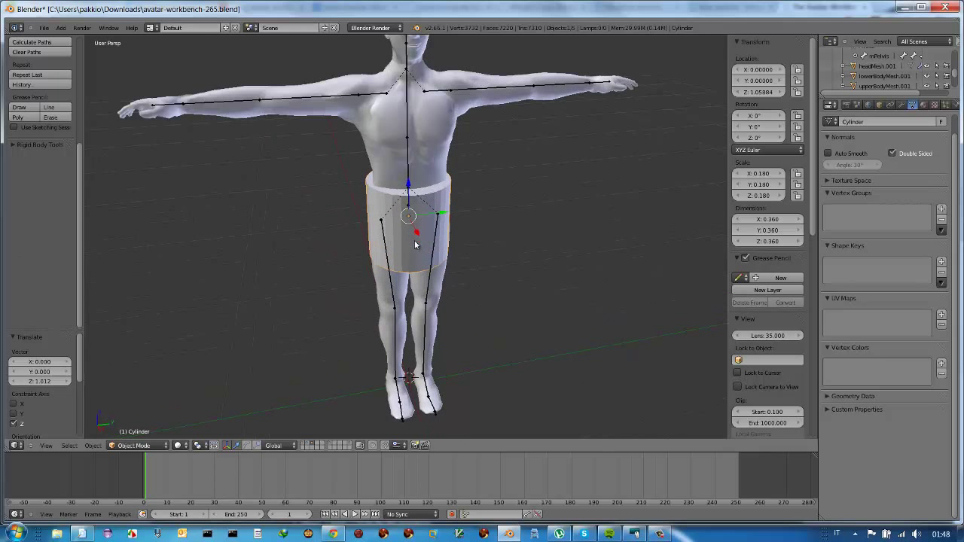
{"action": "mouse_move", "coordinate": [399, 234]}
{"action": "middle_mouse_down"}
{"action": "mouse_move", "coordinate": [402, 253]}
{"action": "mouse_move", "coordinate": [397, 219]}
{"action": "middle_mouse_up"}
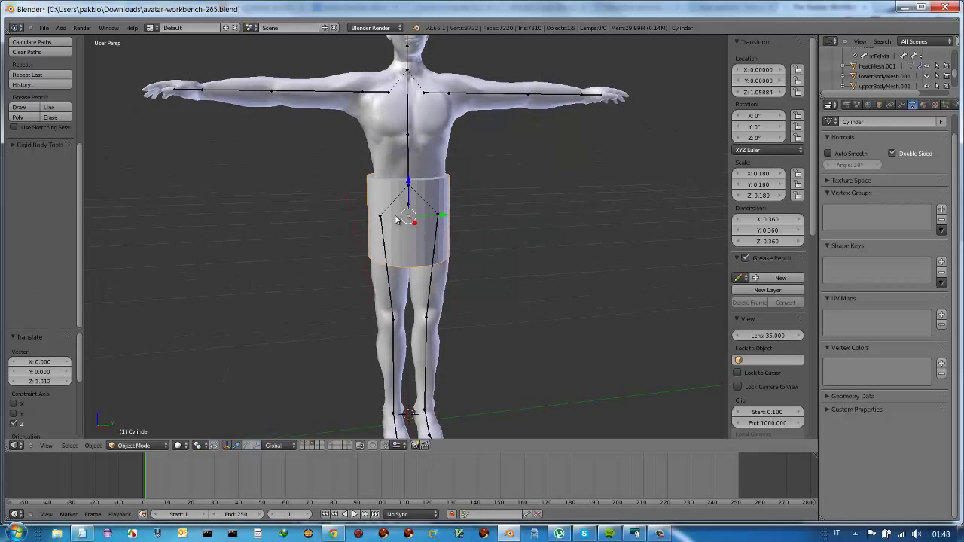
{"action": "key", "text": "KP_3"}
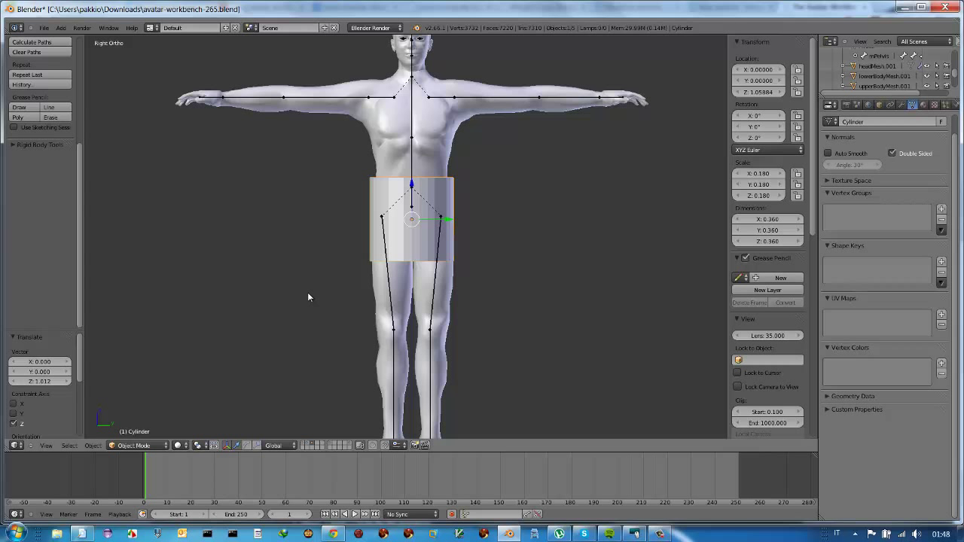
{"action": "key", "text": "Tab"}
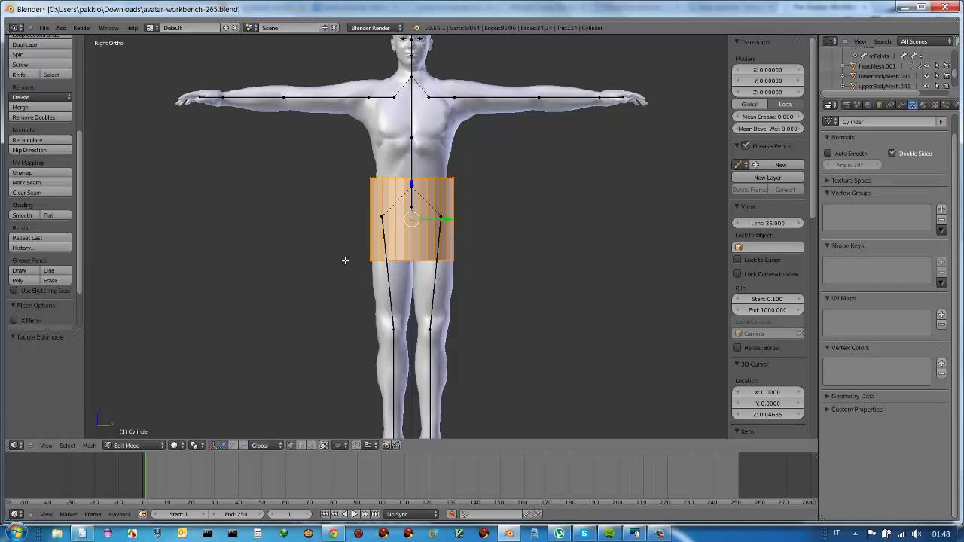
- Box-select the cylinder's bottom ring of vertices
{"action": "key", "text": "a"}
{"action": "key", "text": "b"}
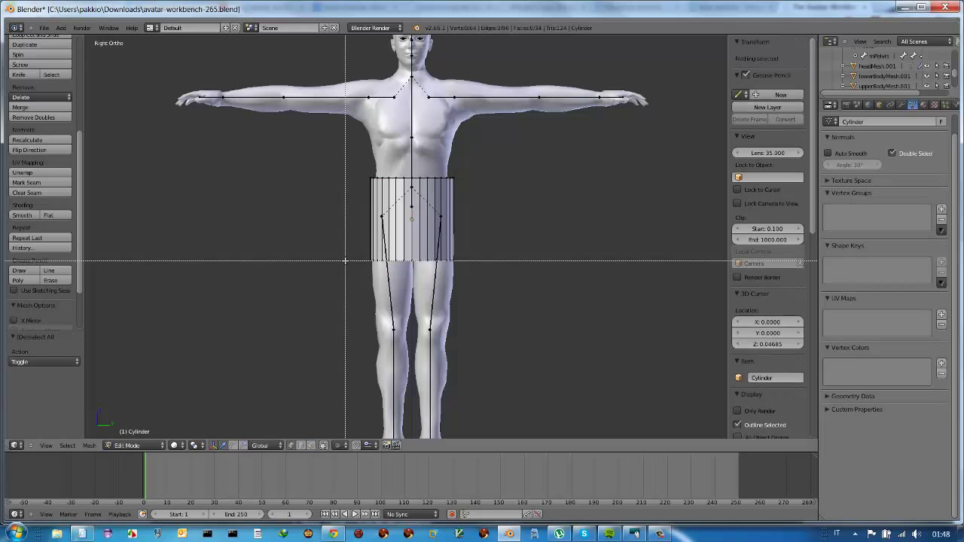
{"action": "right_click", "coordinate": [354, 249]}
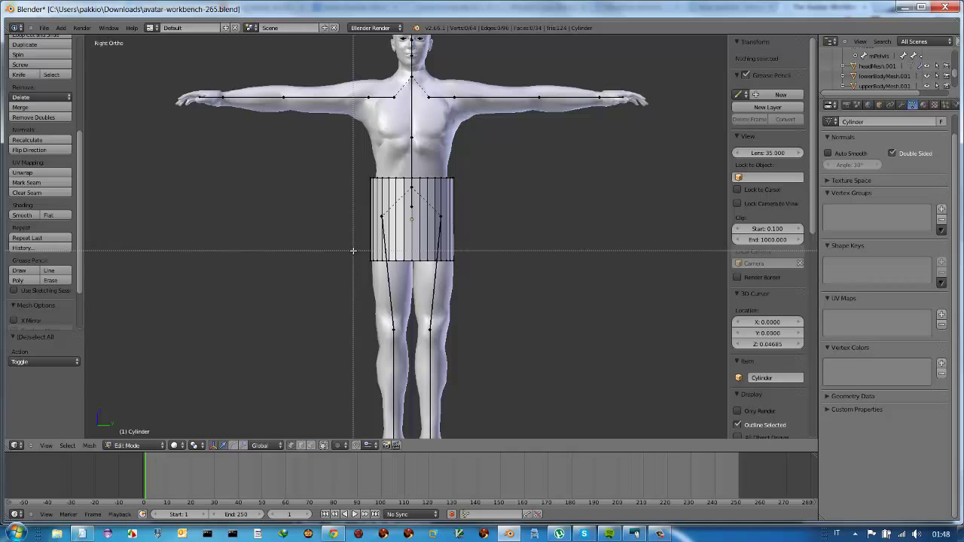
{"action": "left_click_drag", "start_coordinate": [353, 248], "coordinate": [439, 276]}
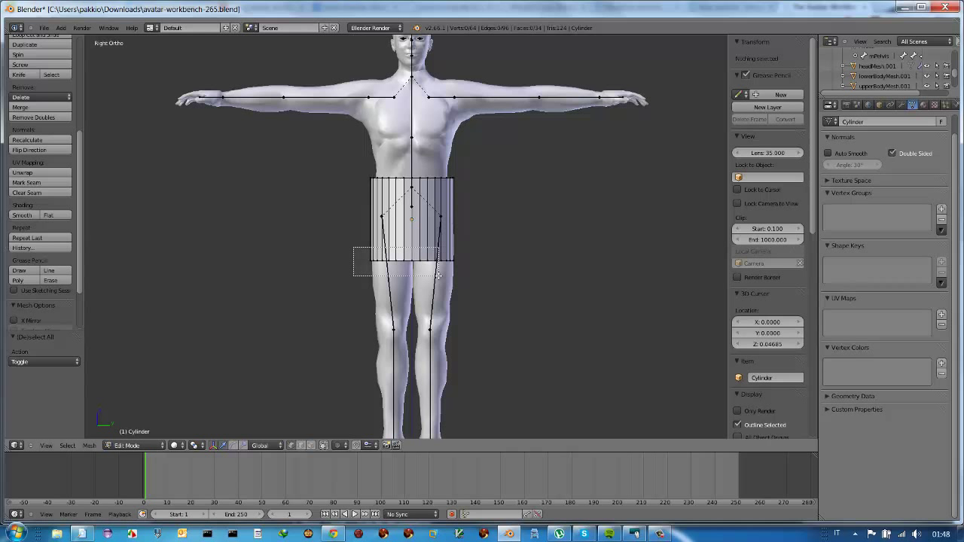
{"action": "left_click_drag", "start_coordinate": [438, 276], "coordinate": [438, 276]}
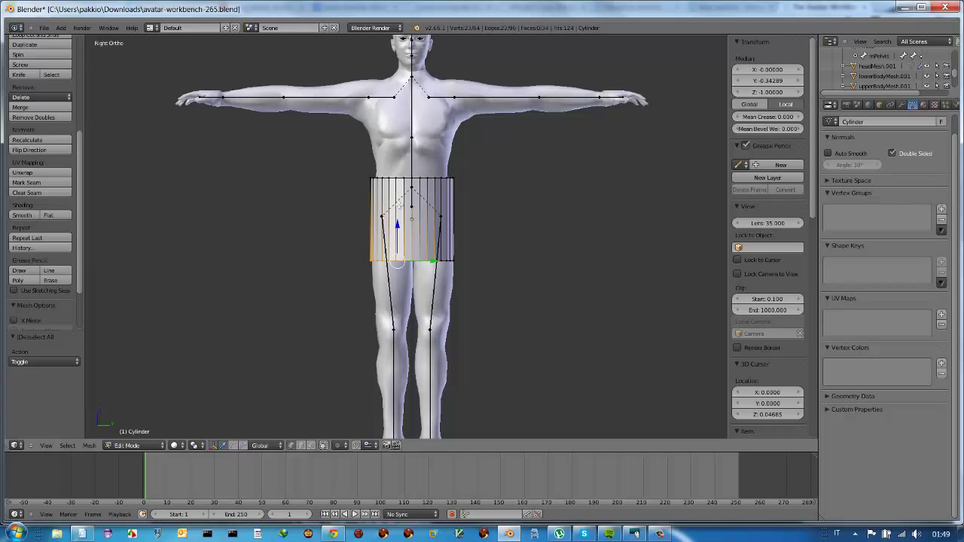
- Add 8 horizontal loop cuts to the cylinder, select all, and return to Object Mode
{"action": "key", "text": "a"}
{"action": "key", "text": "ctrl+r"}
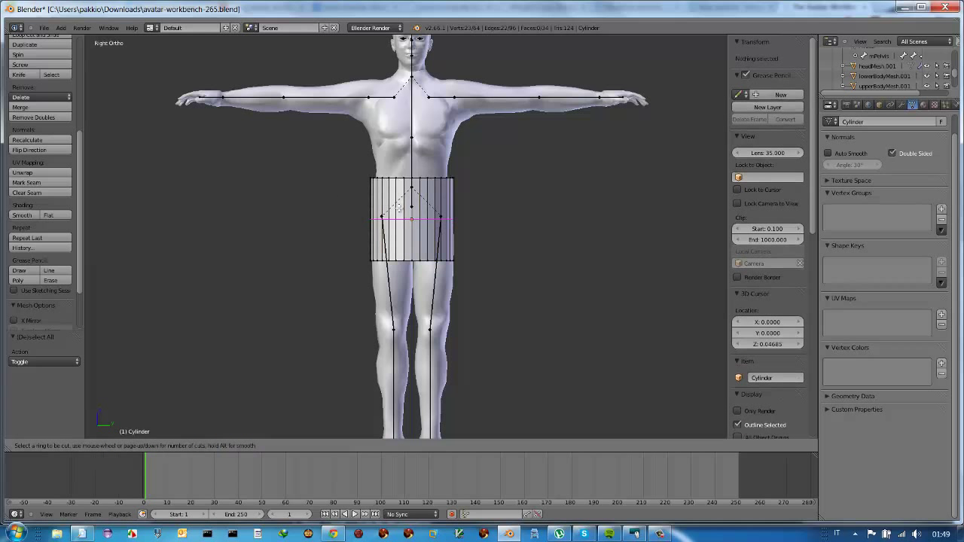
{"action": "scroll", "coordinate": [412, 220], "scroll_direction": "up", "scroll_amount": 2}
{"action": "scroll", "coordinate": [412, 219], "scroll_direction": "up", "scroll_amount": 2}
{"action": "scroll", "coordinate": [412, 219], "scroll_direction": "up", "scroll_amount": 2}
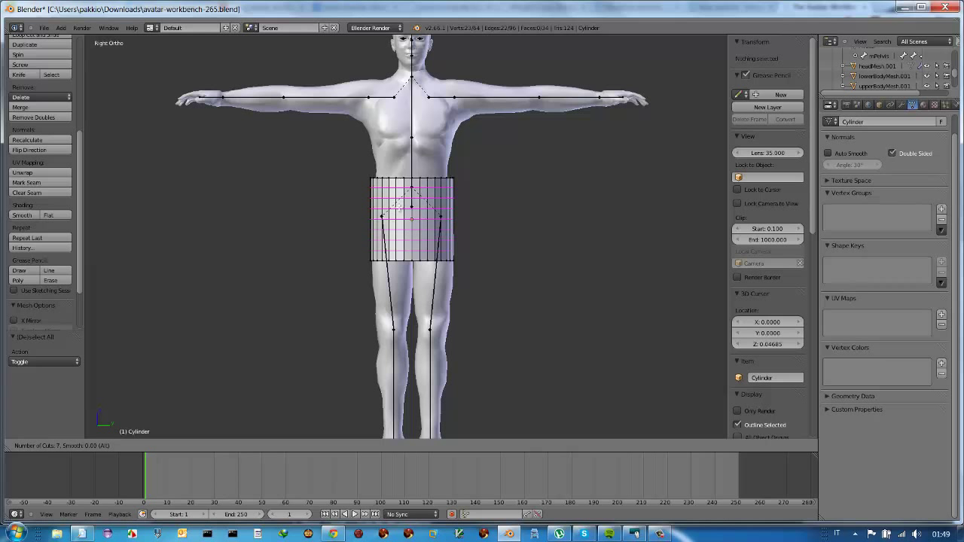
{"action": "scroll", "coordinate": [412, 219], "scroll_direction": "up", "scroll_amount": 1}
{"action": "left_click", "coordinate": [400, 207]}
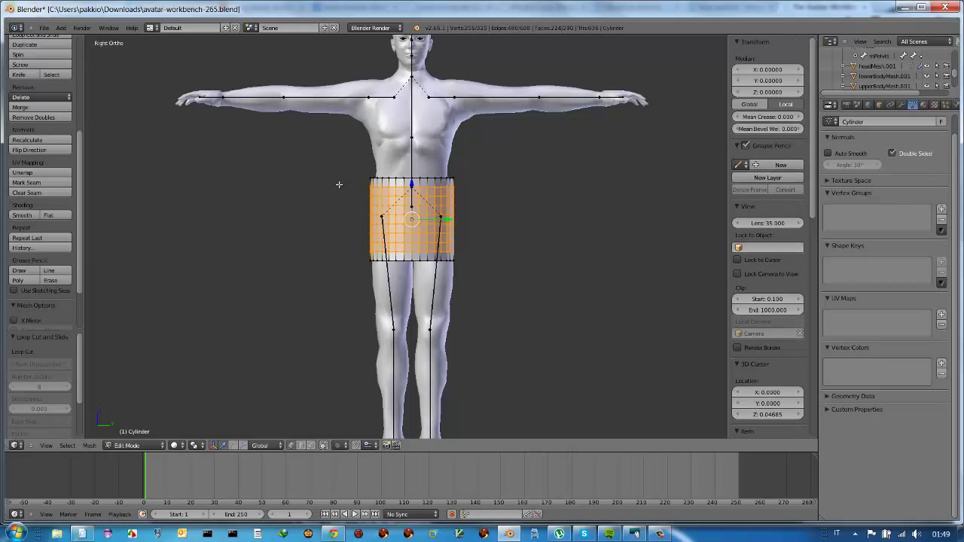
{"action": "key", "text": "a"}
{"action": "key", "text": "a"}
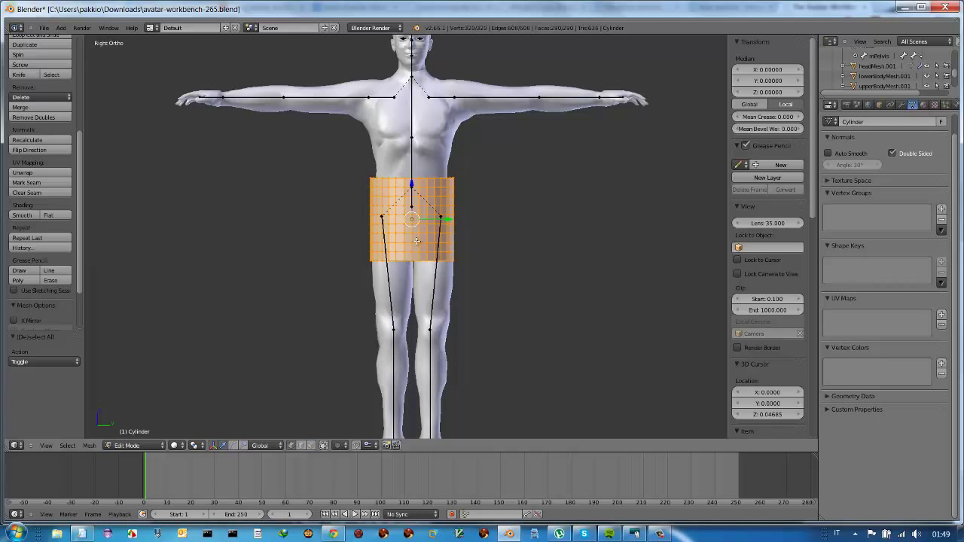
{"action": "key", "text": "Tab"}
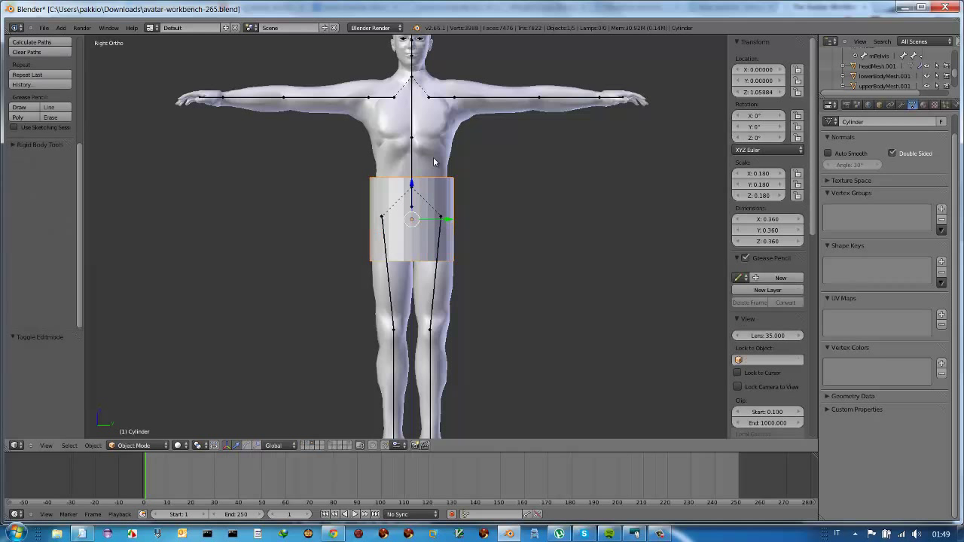
- Join lowerBodyMesh.001 and upperBodyMesh.001 into a single mesh
{"action": "right_click", "coordinate": [444, 290]}
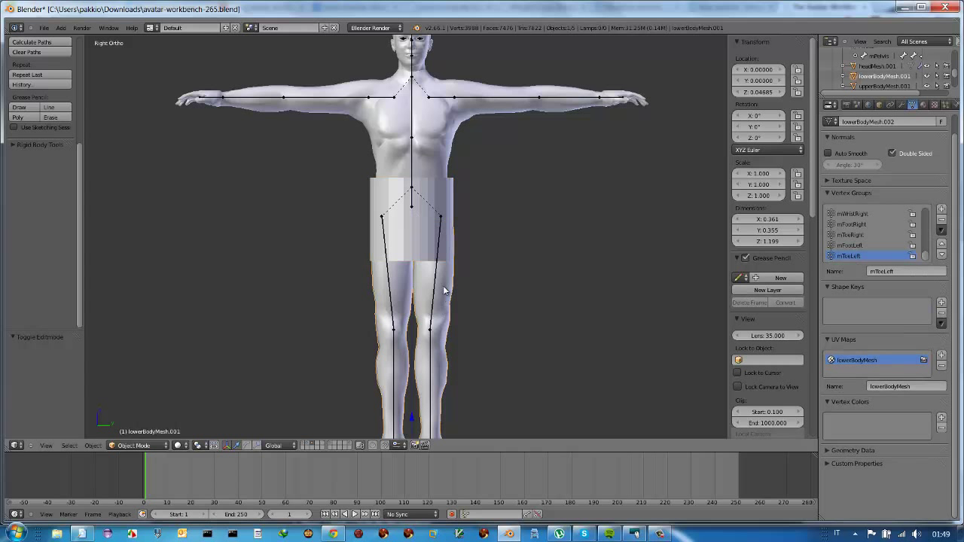
{"action": "right_click", "coordinate": [428, 164]}
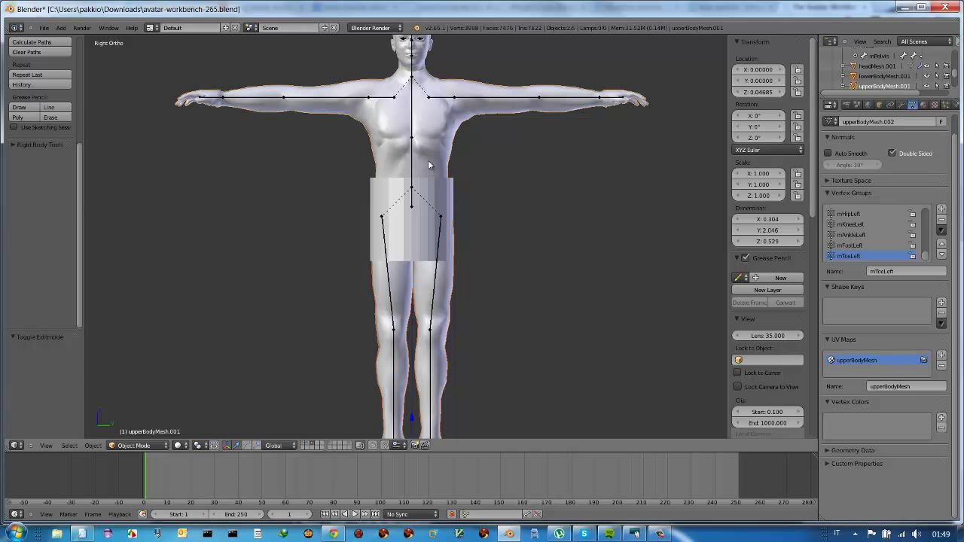
{"action": "key", "text": "ctrl+j"}
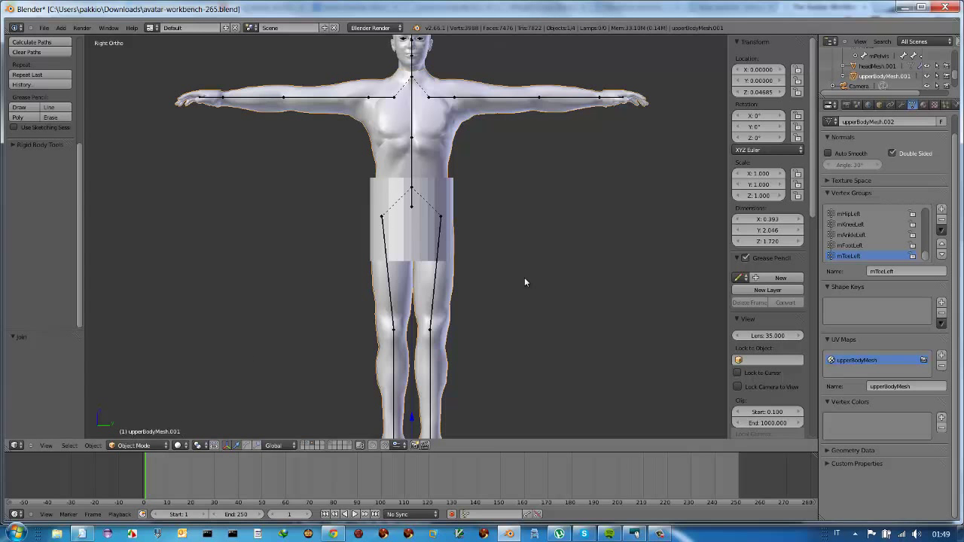
{"action": "mouse_move", "coordinate": [469, 262]}
{"action": "middle_mouse_down"}
{"action": "mouse_move", "coordinate": [372, 265]}
{"action": "mouse_move", "coordinate": [398, 300]}
{"action": "mouse_move", "coordinate": [410, 290]}
{"action": "middle_mouse_up"}
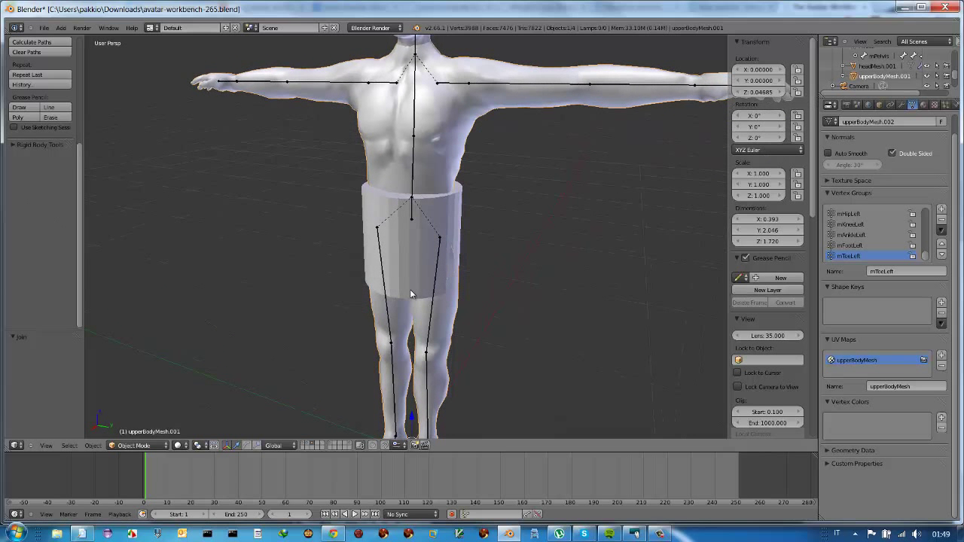
- Widen the cylinder 1.146 times along X and Y only, to scale 0.206
{"action": "right_click", "coordinate": [420, 241]}
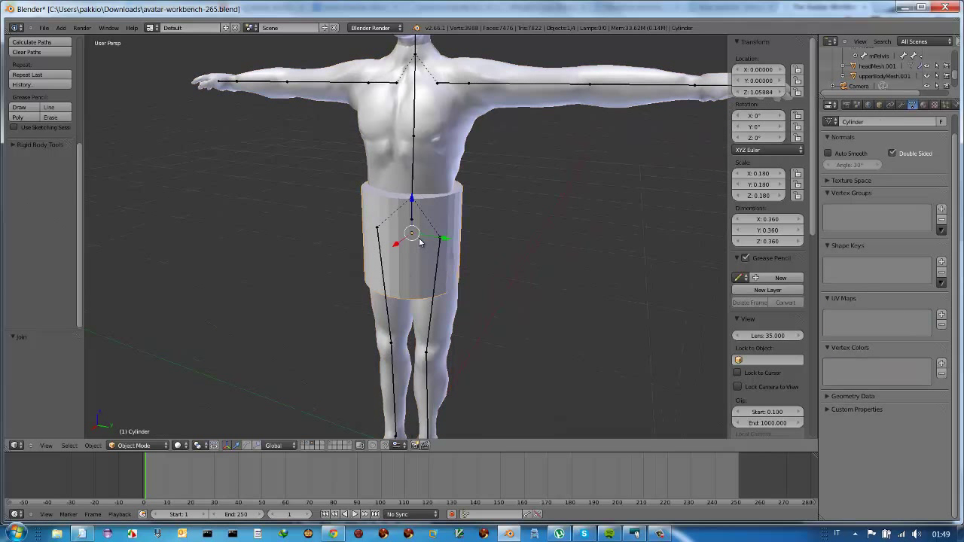
{"action": "key", "text": "s"}
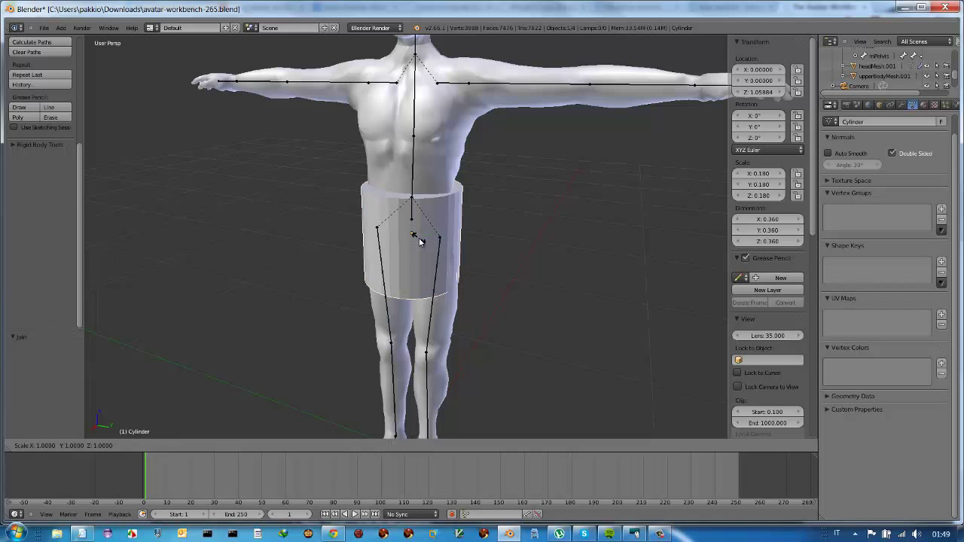
{"action": "key", "text": "shift+z"}
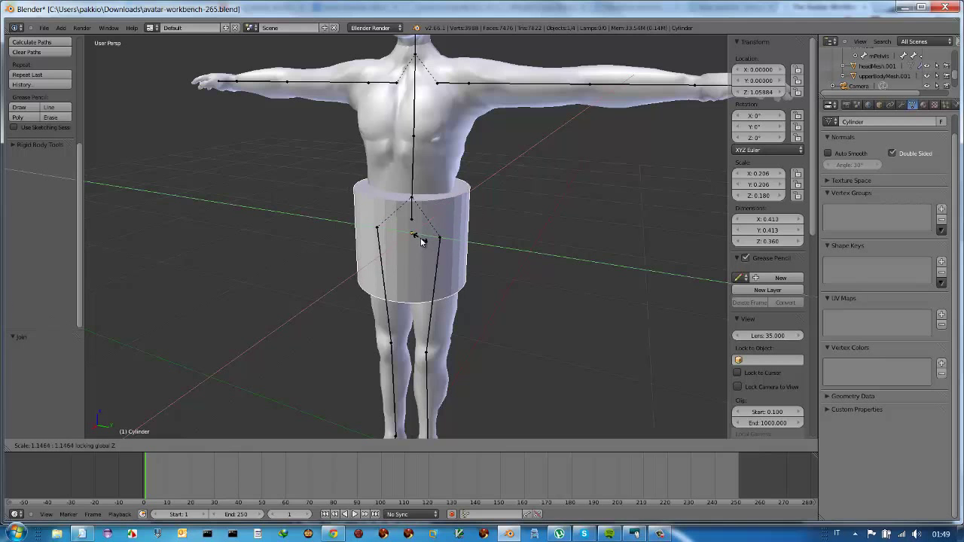
{"action": "left_click", "coordinate": [422, 240]}
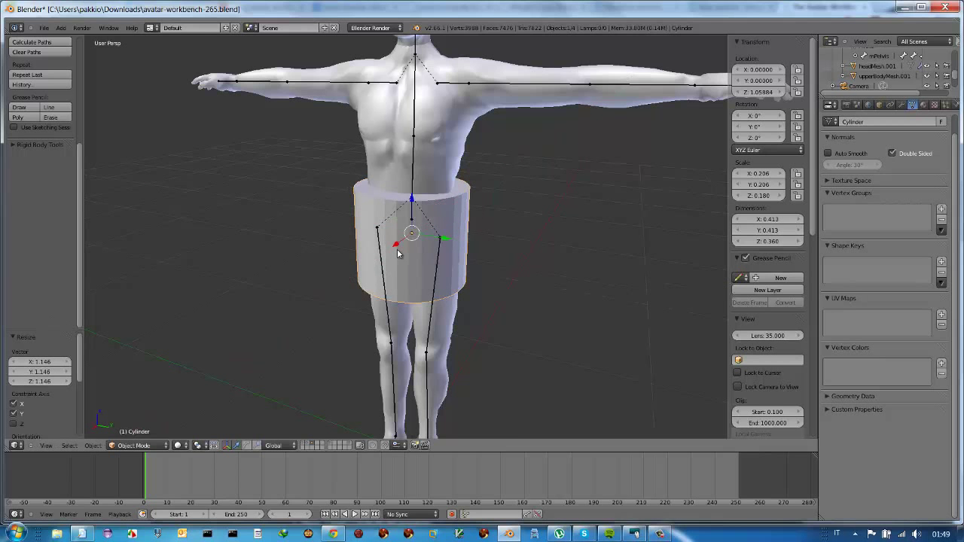
{"action": "mouse_move", "coordinate": [421, 241]}
{"action": "middle_mouse_down"}
{"action": "mouse_move", "coordinate": [529, 250]}
{"action": "mouse_move", "coordinate": [435, 253]}
{"action": "middle_mouse_up"}
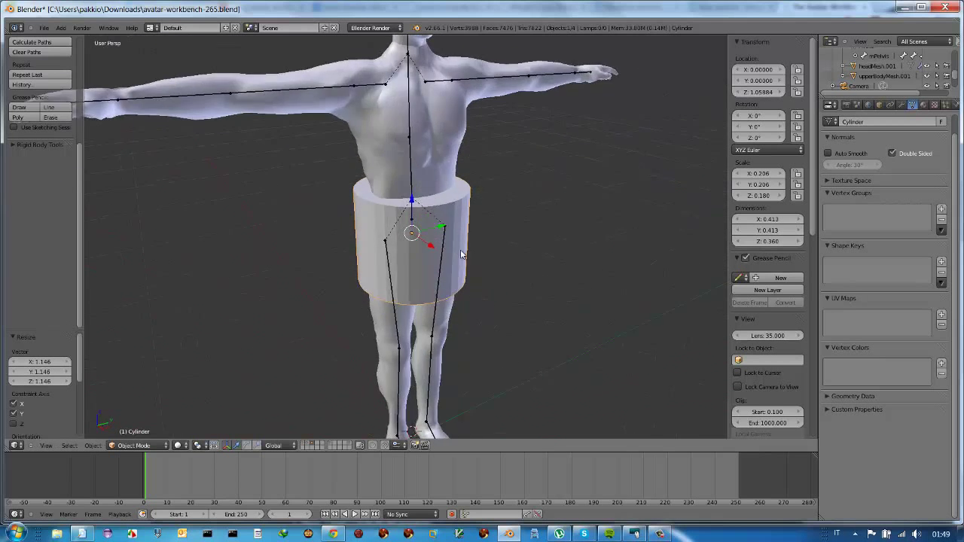
{"action": "key", "text": "KP_3"}
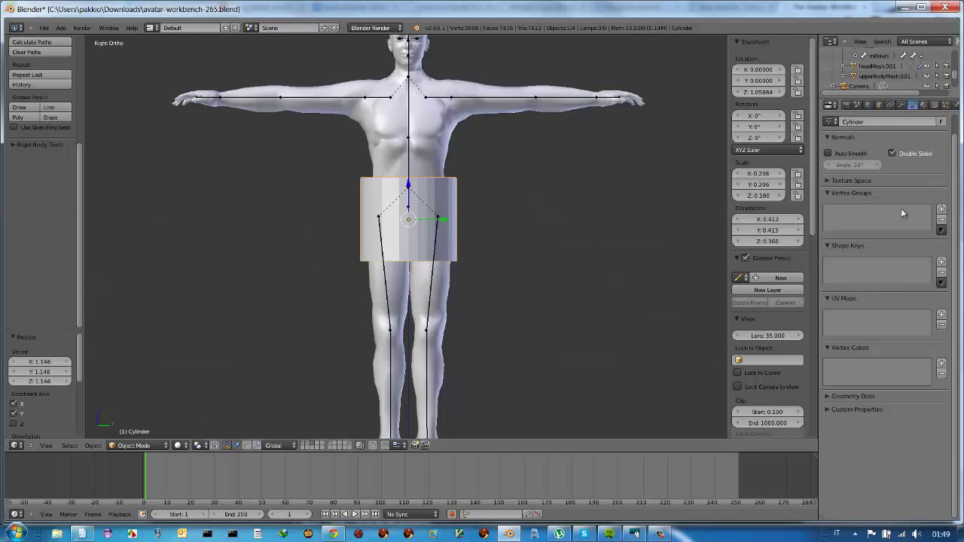
- Add a Shrinkwrap modifier to the cylinder targeting upperBodyMesh.001
{"action": "left_click", "coordinate": [901, 105]}
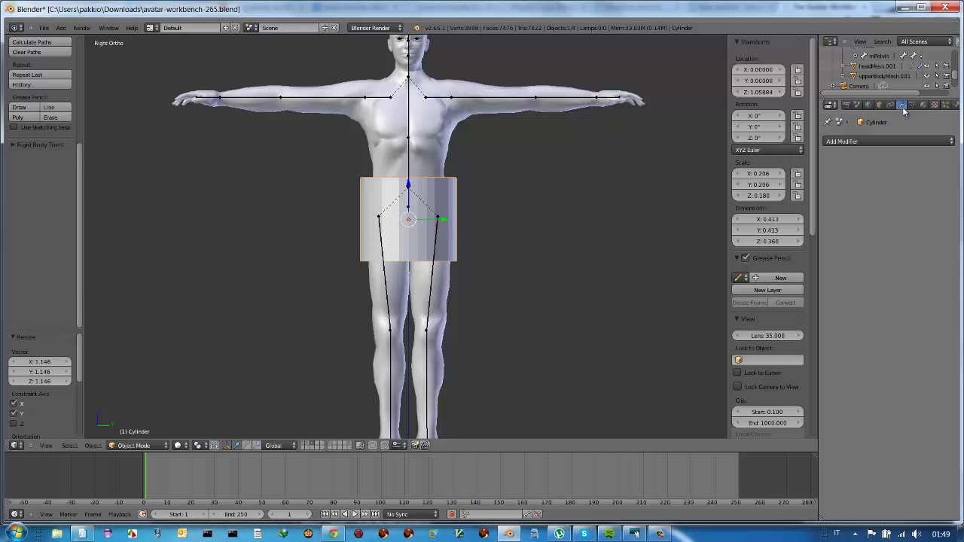
{"action": "left_click", "coordinate": [878, 142]}
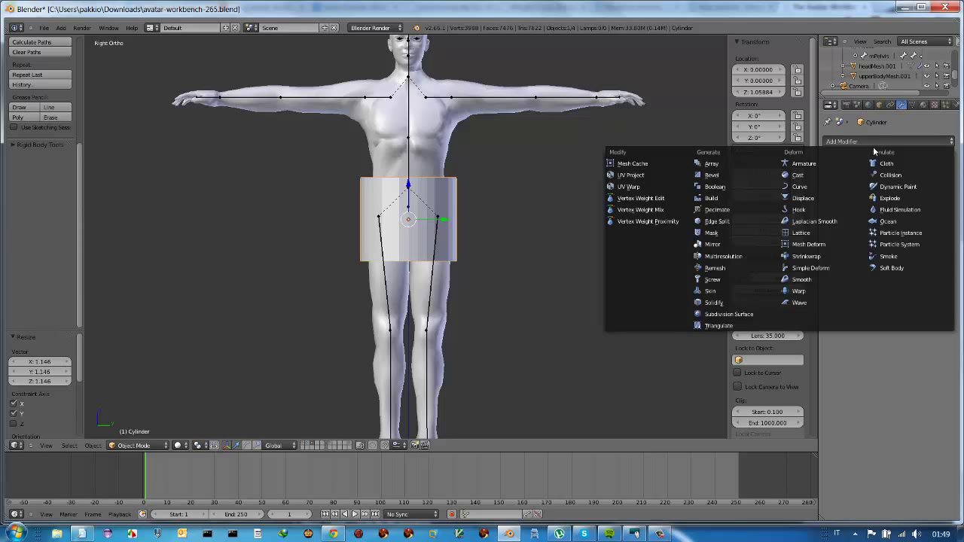
{"action": "left_click", "coordinate": [803, 257]}
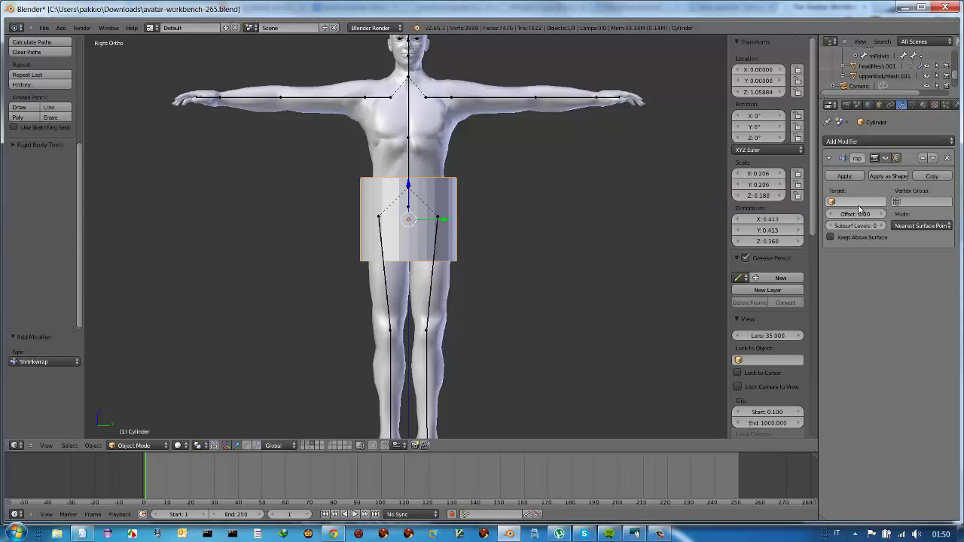
{"action": "left_click", "coordinate": [858, 200]}
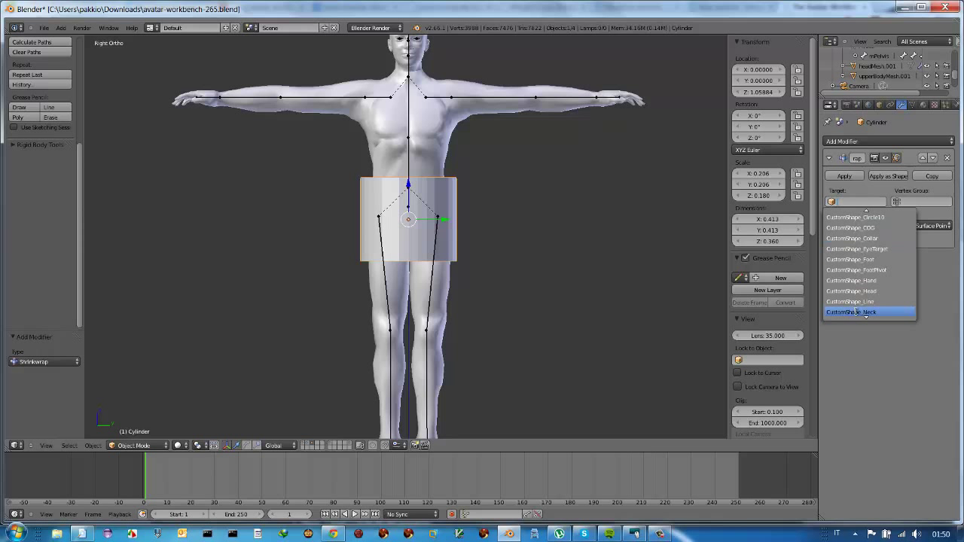
{"action": "scroll", "coordinate": [854, 310], "scroll_direction": "down", "scroll_amount": 4}
{"action": "scroll", "coordinate": [864, 314], "scroll_direction": "down", "scroll_amount": 2}
{"action": "scroll", "coordinate": [864, 313], "scroll_direction": "down", "scroll_amount": 2}
{"action": "scroll", "coordinate": [865, 313], "scroll_direction": "down", "scroll_amount": 2}
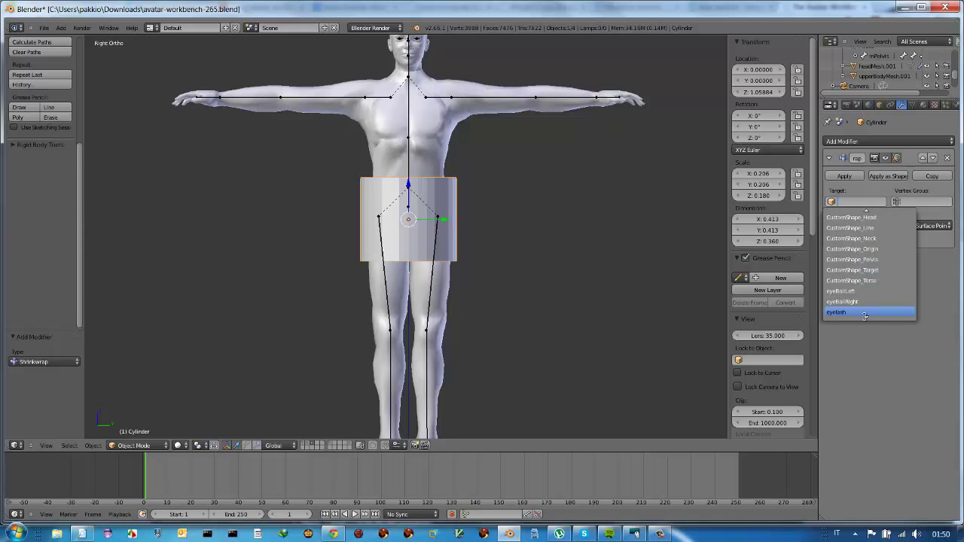
{"action": "scroll", "coordinate": [865, 314], "scroll_direction": "down", "scroll_amount": 1}
{"action": "scroll", "coordinate": [865, 313], "scroll_direction": "down", "scroll_amount": 4}
{"action": "scroll", "coordinate": [865, 314], "scroll_direction": "down", "scroll_amount": 2}
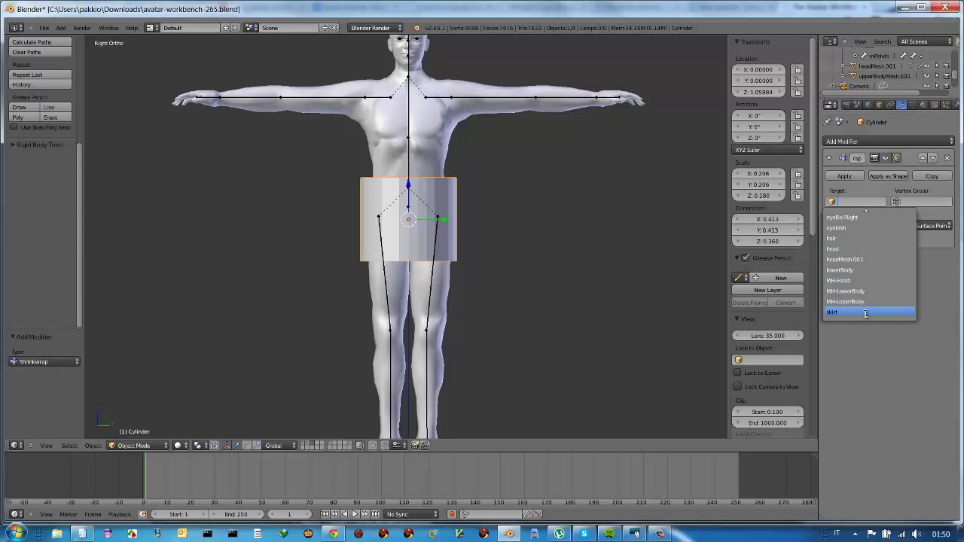
{"action": "scroll", "coordinate": [865, 313], "scroll_direction": "down", "scroll_amount": 2}
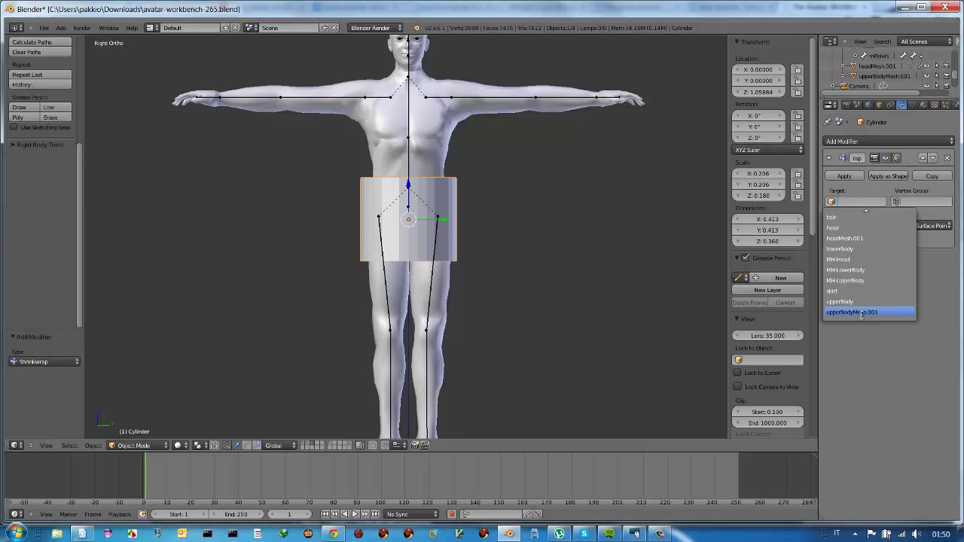
{"action": "left_click", "coordinate": [861, 314]}
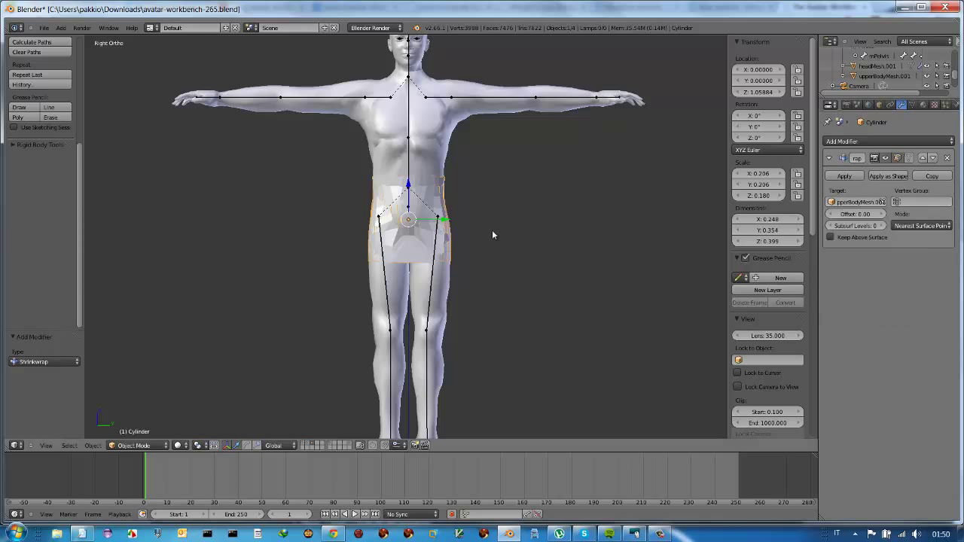
- Set the Shrinkwrap offset to 0.01, check the wrap around the body, and enter Edit Mode
{"action": "mouse_move", "coordinate": [436, 234]}
{"action": "middle_mouse_down"}
{"action": "mouse_move", "coordinate": [677, 234]}
{"action": "mouse_move", "coordinate": [419, 234]}
{"action": "middle_mouse_up"}
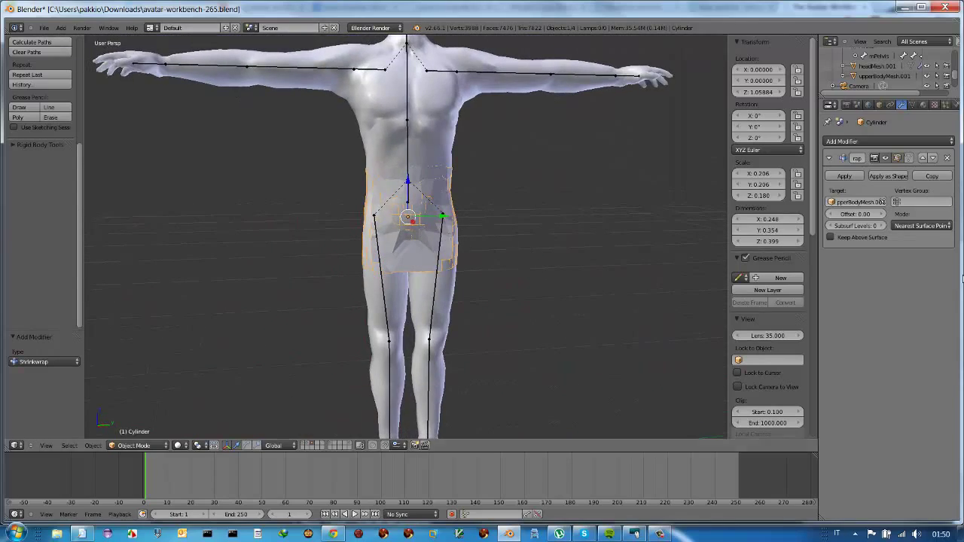
{"action": "left_click", "coordinate": [882, 214]}
{"action": "mouse_move", "coordinate": [430, 183]}
{"action": "middle_mouse_down"}
{"action": "mouse_move", "coordinate": [484, 198]}
{"action": "mouse_move", "coordinate": [723, 188]}
{"action": "middle_mouse_up"}
{"action": "mouse_move", "coordinate": [872, 179]}
{"action": "middle_mouse_down"}
{"action": "mouse_move", "coordinate": [817, 185]}
{"action": "mouse_move", "coordinate": [847, 189]}
{"action": "middle_mouse_up"}
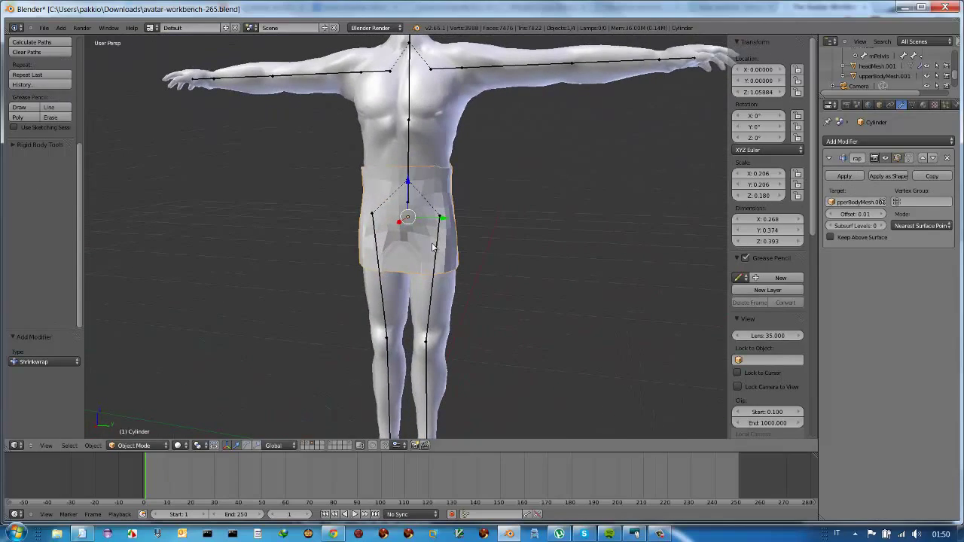
{"action": "key", "text": "Tab"}
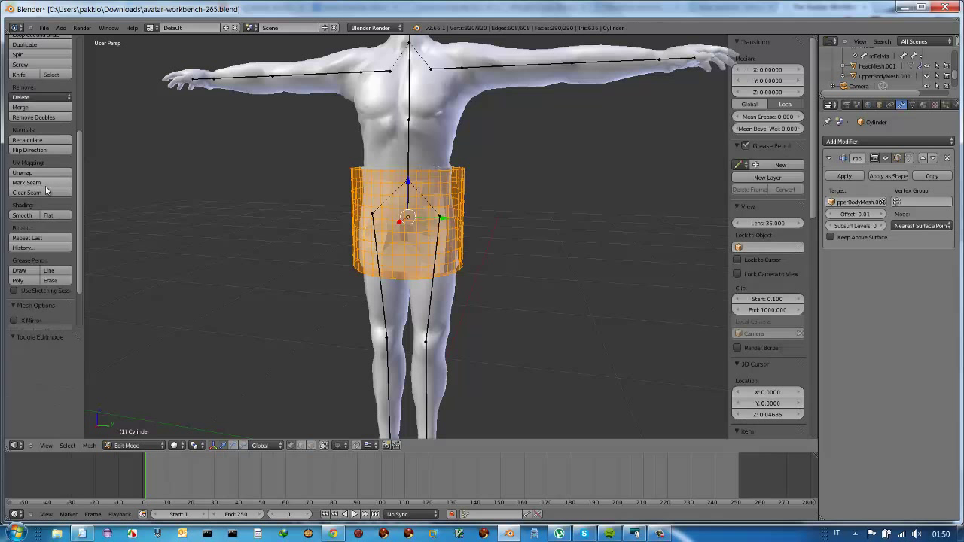
- Shade the cylinder smooth, give it a new green material (R 0.163, G 0.8, B 0.019), and render a preview
{"action": "left_click", "coordinate": [30, 216]}
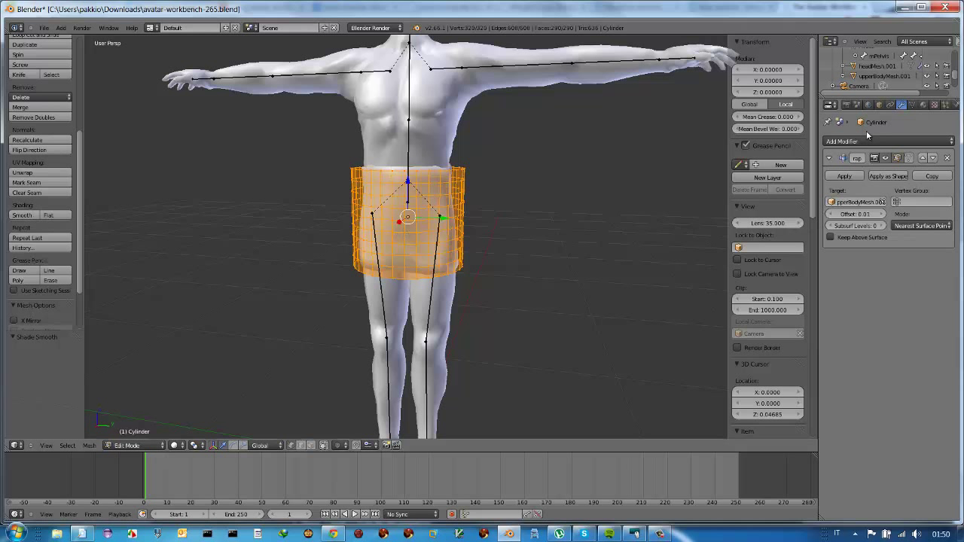
{"action": "left_click", "coordinate": [924, 106]}
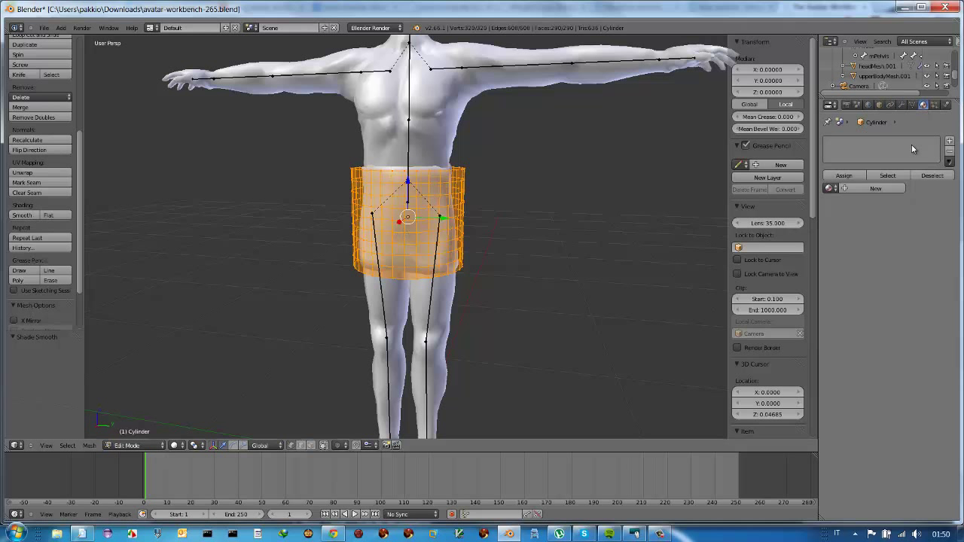
{"action": "left_click", "coordinate": [866, 189]}
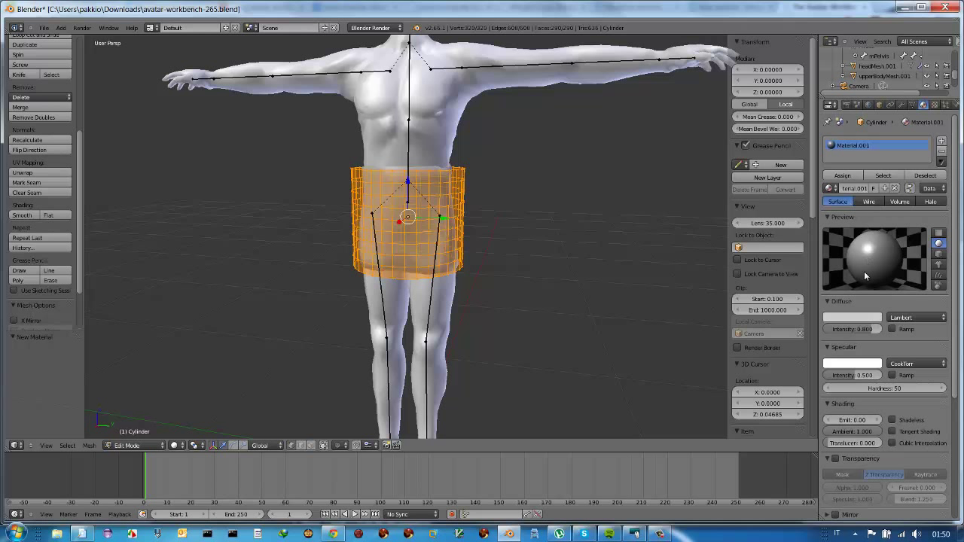
{"action": "left_click", "coordinate": [851, 317]}
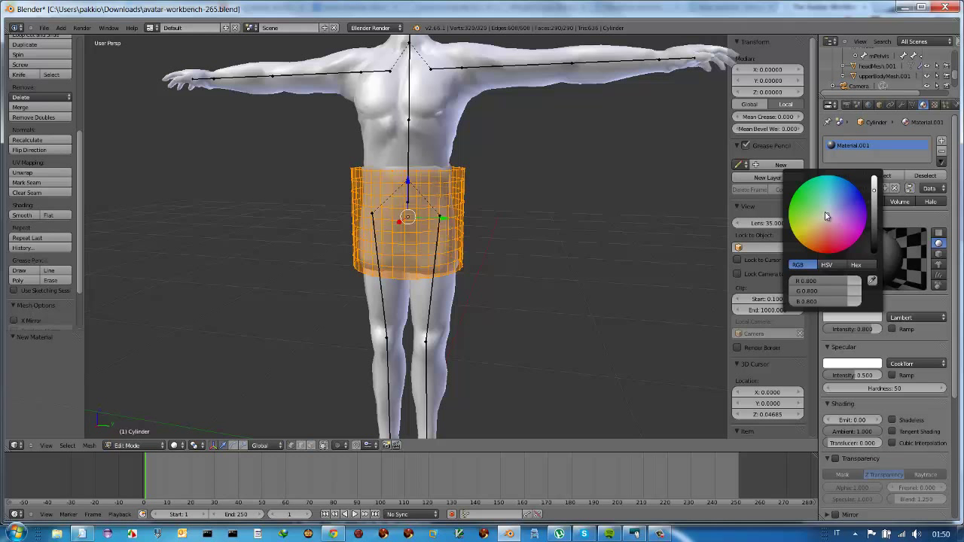
{"action": "left_click_drag", "start_coordinate": [829, 217], "coordinate": [792, 205]}
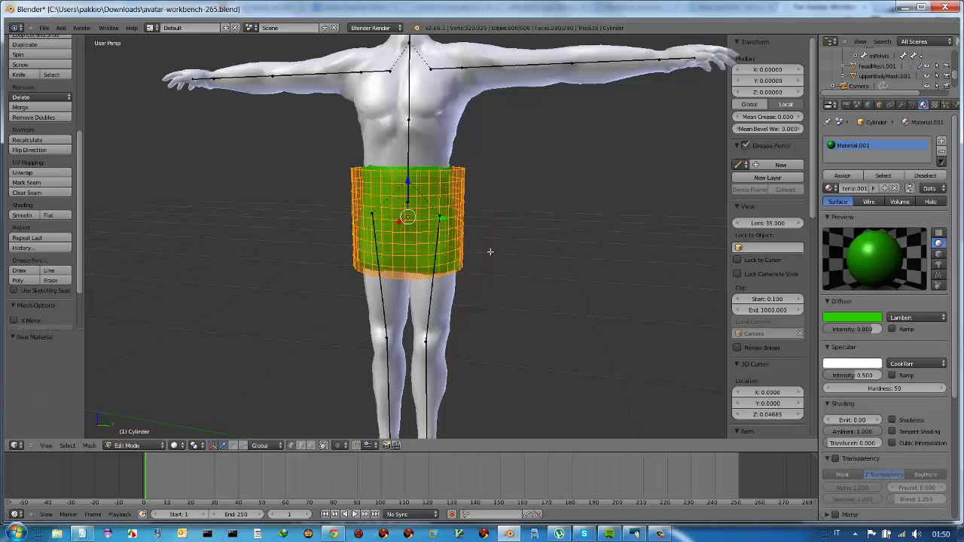
{"action": "key", "text": "F12"}
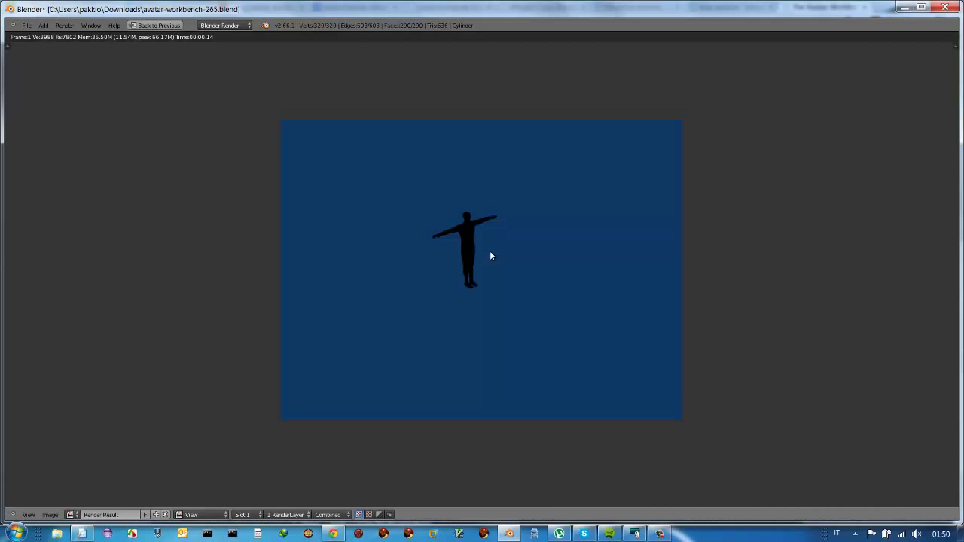
{"action": "key", "text": "Escape"}
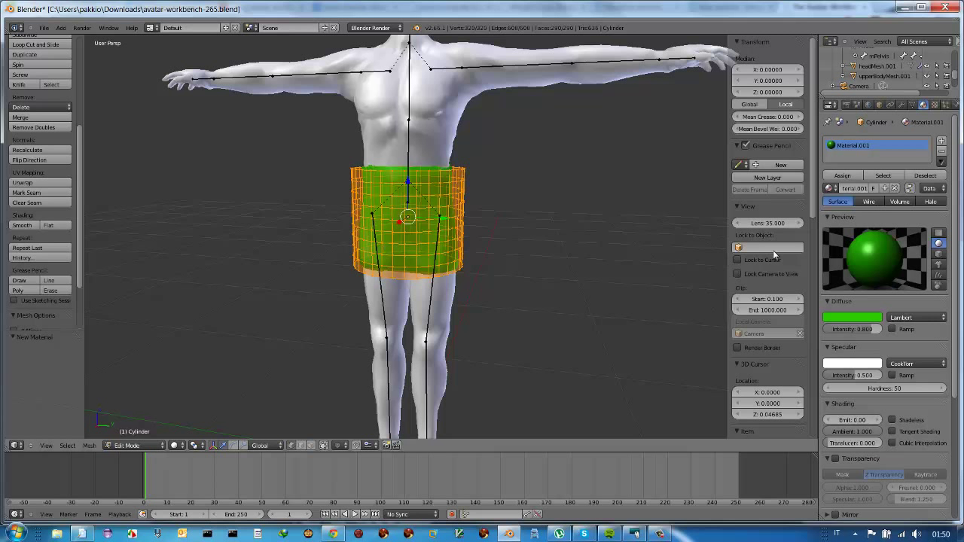
- Back in Object Mode, apply the Shrinkwrap modifier to bake the green skirt's body-hugging shape
{"action": "left_click", "coordinate": [134, 445]}
{"action": "left_click", "coordinate": [151, 434]}
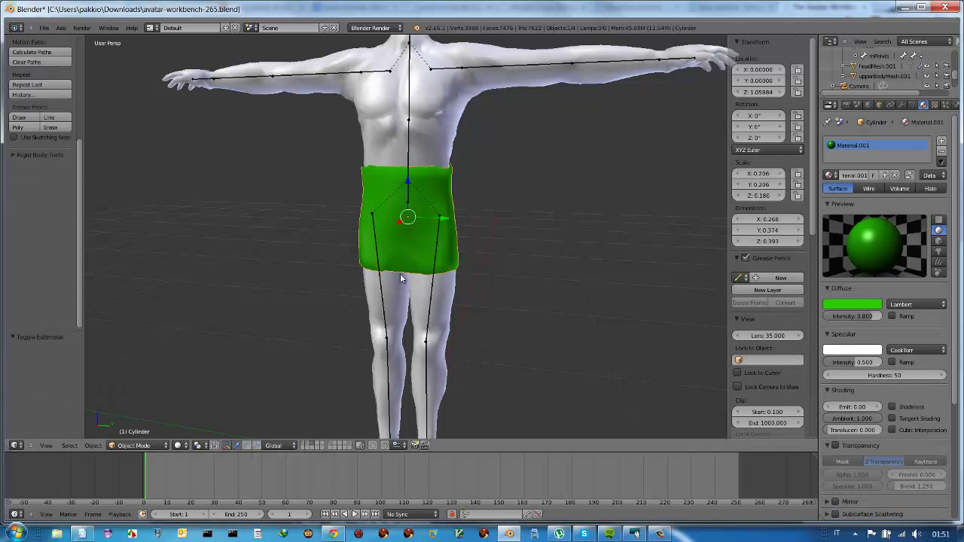
{"action": "mouse_move", "coordinate": [412, 217]}
{"action": "middle_mouse_down"}
{"action": "mouse_move", "coordinate": [736, 226]}
{"action": "mouse_move", "coordinate": [641, 228]}
{"action": "mouse_move", "coordinate": [517, 208]}
{"action": "mouse_move", "coordinate": [437, 216]}
{"action": "mouse_move", "coordinate": [580, 219]}
{"action": "mouse_move", "coordinate": [427, 221]}
{"action": "middle_mouse_up"}
{"action": "scroll", "coordinate": [456, 222], "scroll_direction": "down", "scroll_amount": 4}
{"action": "scroll", "coordinate": [428, 233], "scroll_direction": "down", "scroll_amount": 1}
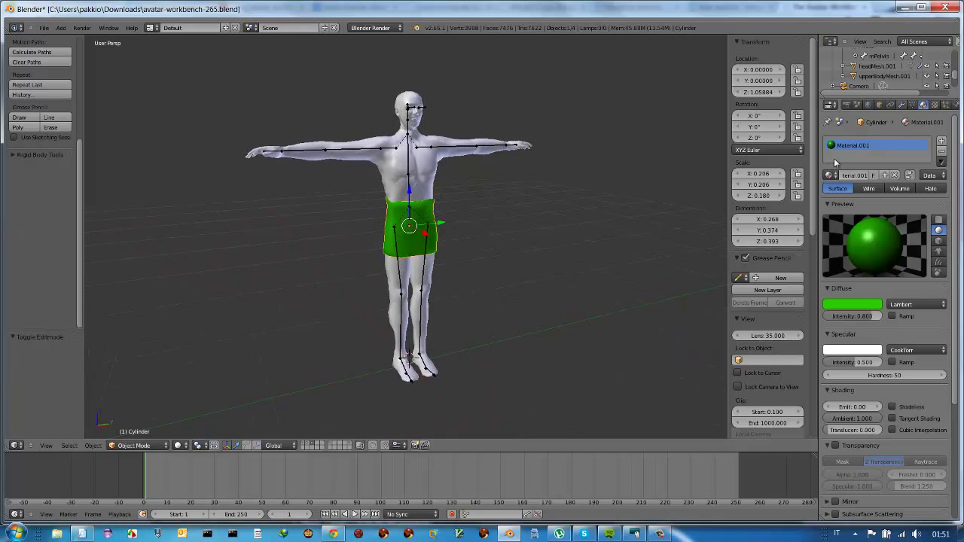
{"action": "left_click", "coordinate": [902, 106]}
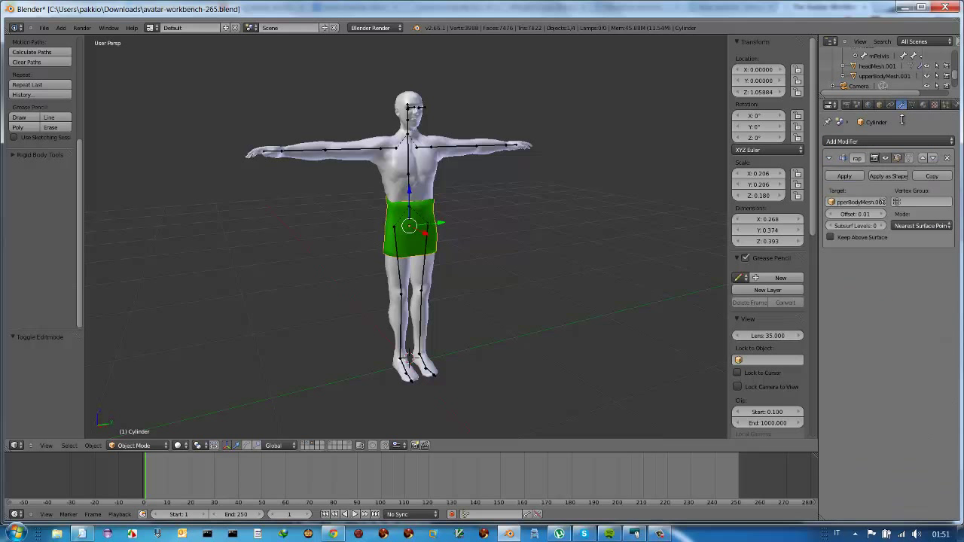
{"action": "left_click", "coordinate": [844, 177]}
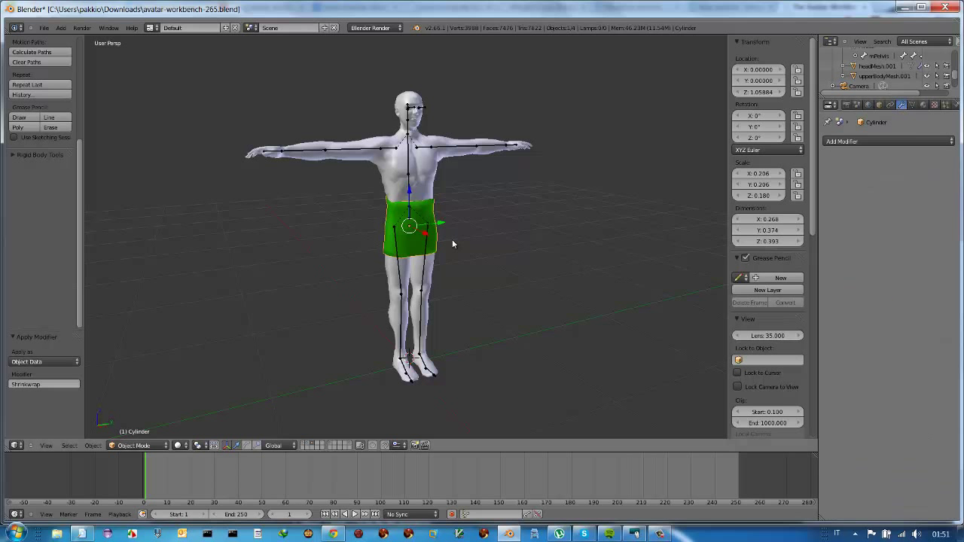
{"action": "key", "text": "Tab"}
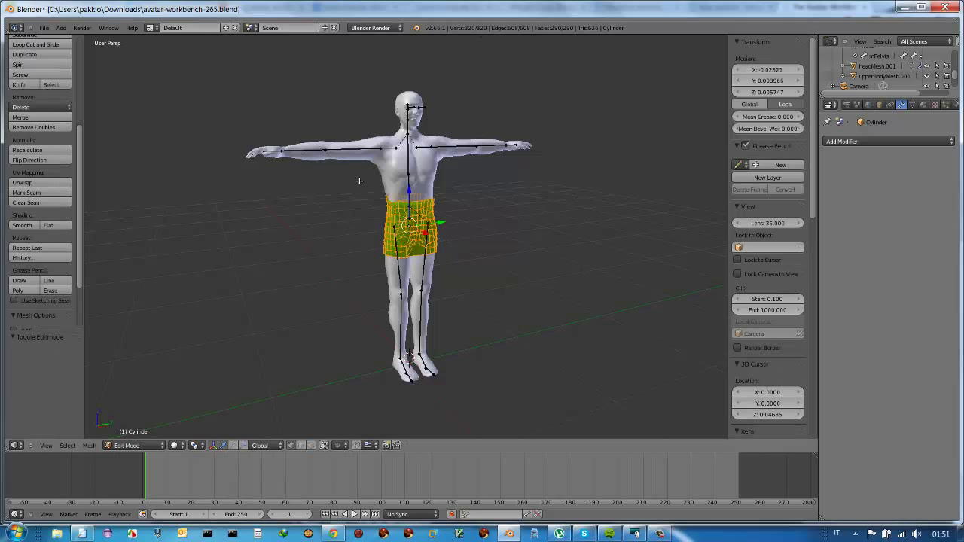
{"action": "key", "text": "KP_Decimal"}
{"action": "mouse_move", "coordinate": [412, 226]}
{"action": "middle_mouse_down"}
{"action": "mouse_move", "coordinate": [414, 179]}
{"action": "mouse_move", "coordinate": [180, 203]}
{"action": "mouse_move", "coordinate": [293, 237]}
{"action": "mouse_move", "coordinate": [191, 229]}
{"action": "mouse_move", "coordinate": [464, 213]}
{"action": "middle_mouse_up"}
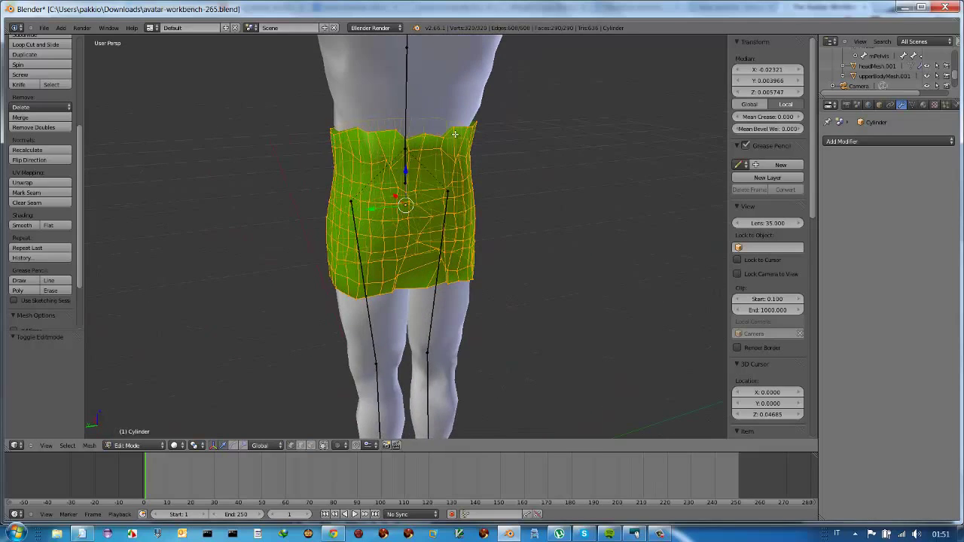
{"action": "middle_click_drag", "start_coordinate": [370, 222], "coordinate": [566, 219]}
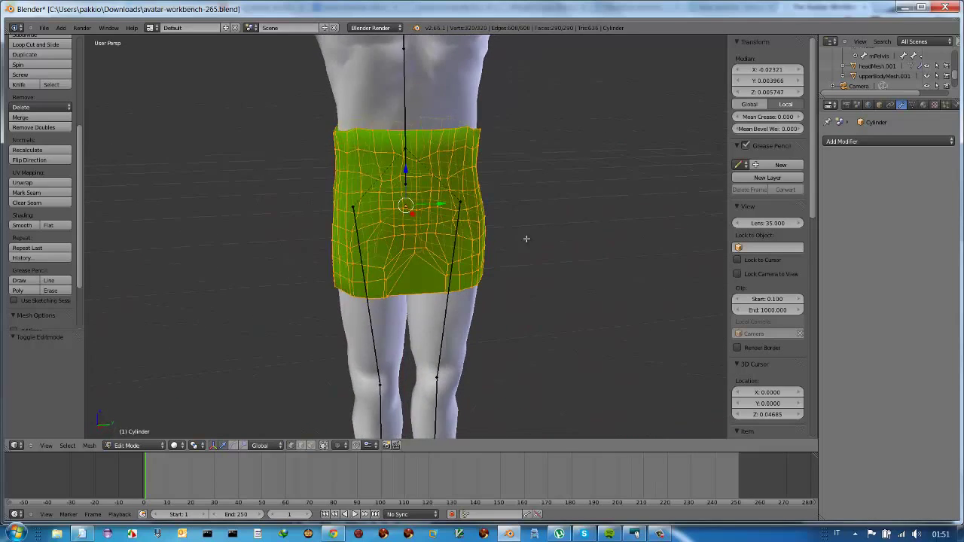
{"action": "scroll", "coordinate": [499, 248], "scroll_direction": "down", "scroll_amount": 4}
{"action": "mouse_move", "coordinate": [405, 224]}
{"action": "middle_mouse_down"}
{"action": "mouse_move", "coordinate": [390, 195]}
{"action": "mouse_move", "coordinate": [411, 246]}
{"action": "middle_mouse_up"}
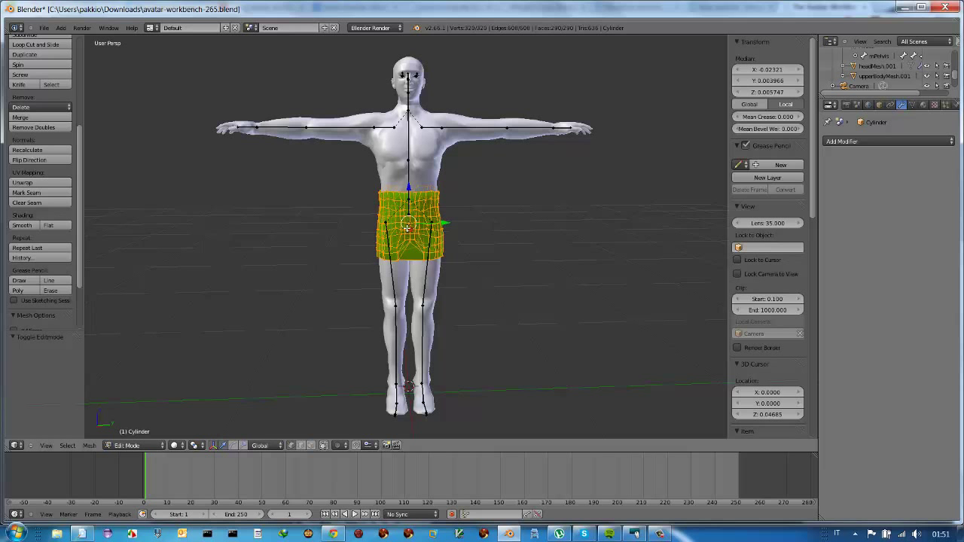
{"action": "mouse_move", "coordinate": [419, 216]}
{"action": "middle_mouse_down"}
{"action": "mouse_move", "coordinate": [493, 233]}
{"action": "mouse_move", "coordinate": [498, 217]}
{"action": "middle_mouse_up"}
{"action": "key", "text": "Tab"}
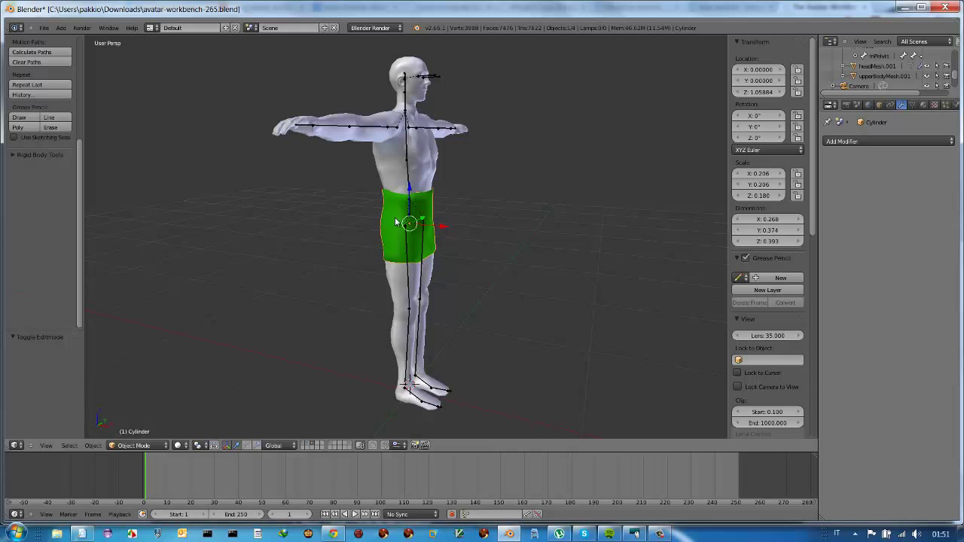
- Parent the skirt to the Avatar armature With Empty Groups, then reselect the skirt alone
{"action": "right_click", "coordinate": [440, 80], "text": "shift"}
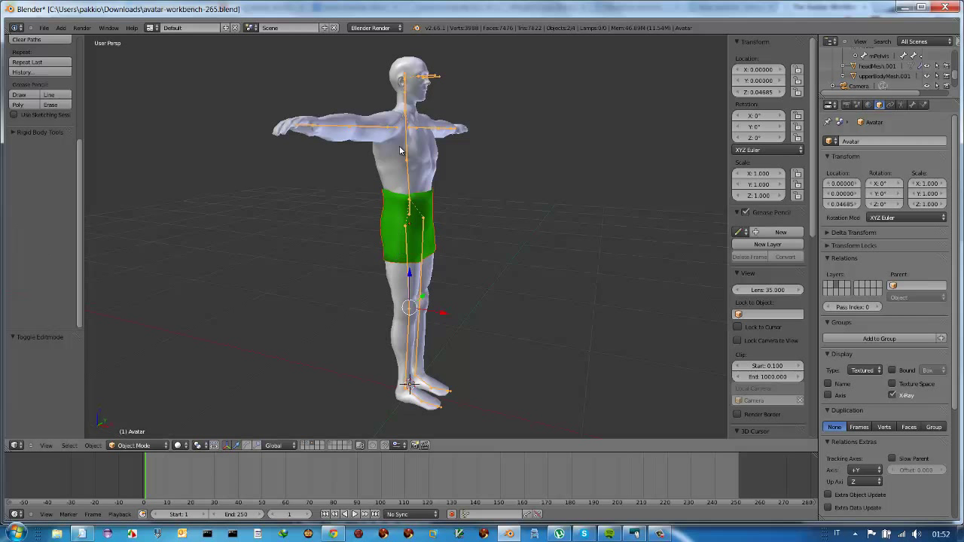
{"action": "key", "text": "ctrl+p"}
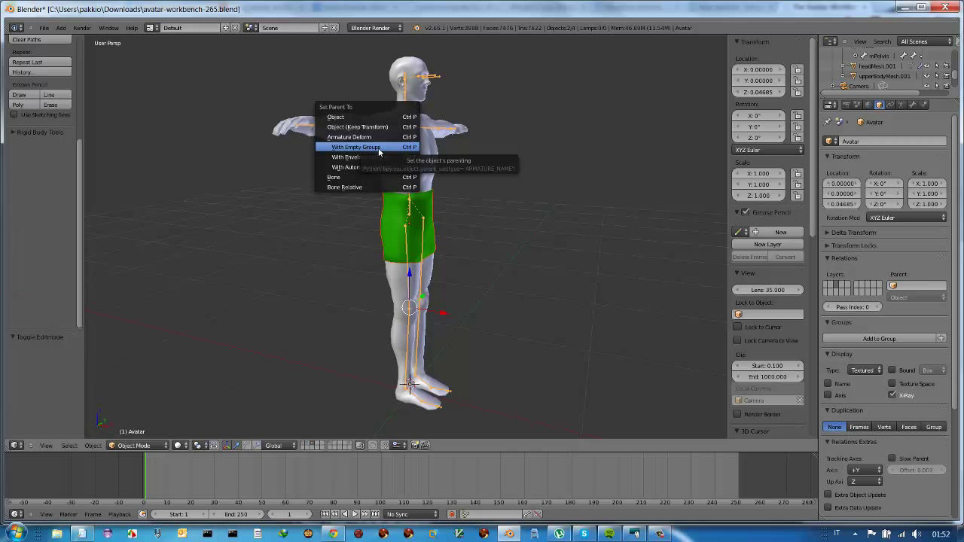
{"action": "left_click", "coordinate": [379, 148]}
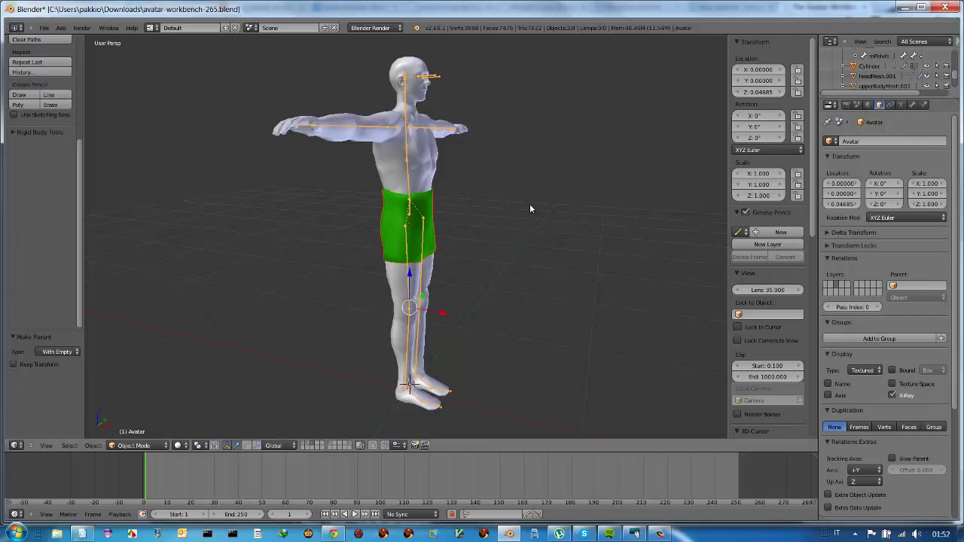
{"action": "right_click", "coordinate": [406, 207]}
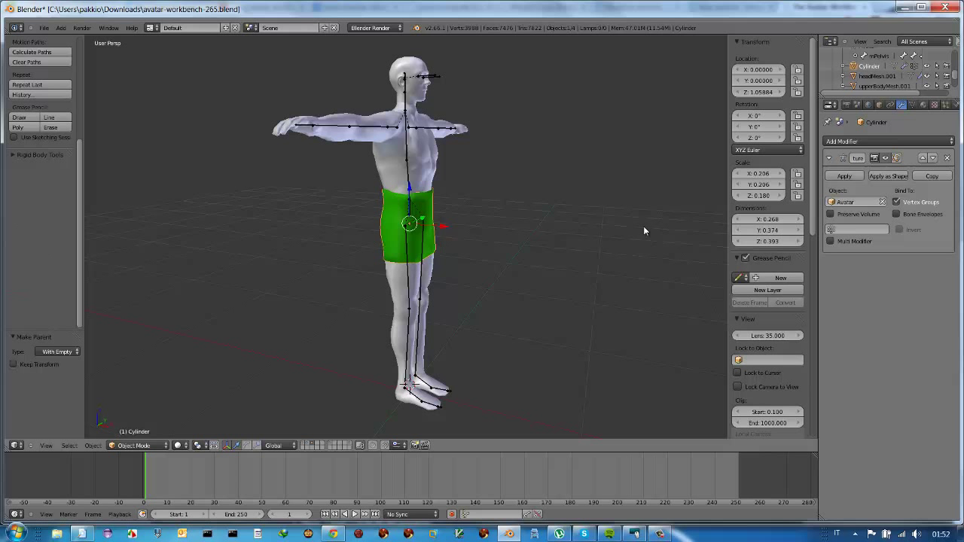
- Put the skirt in Weight Paint mode and browse its bone vertex groups, starting with mPelvis
{"action": "left_click", "coordinate": [914, 105]}
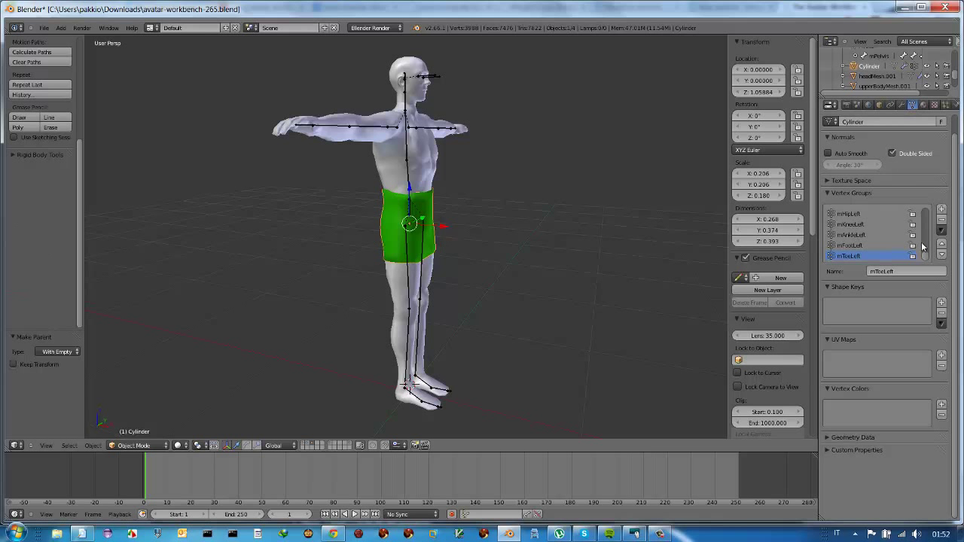
{"action": "left_click_drag", "start_coordinate": [926, 258], "coordinate": [925, 216]}
{"action": "left_click", "coordinate": [164, 445]}
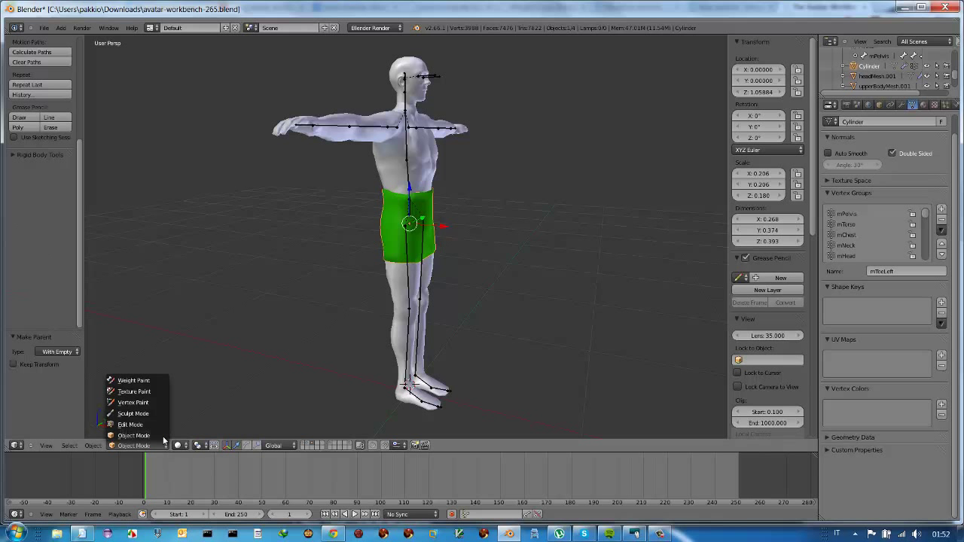
{"action": "left_click", "coordinate": [154, 383]}
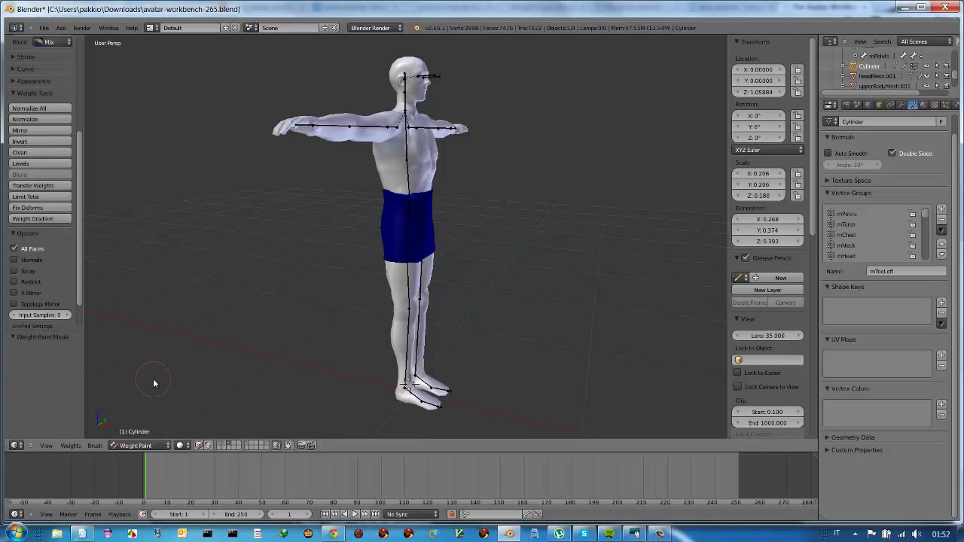
{"action": "left_click", "coordinate": [846, 213]}
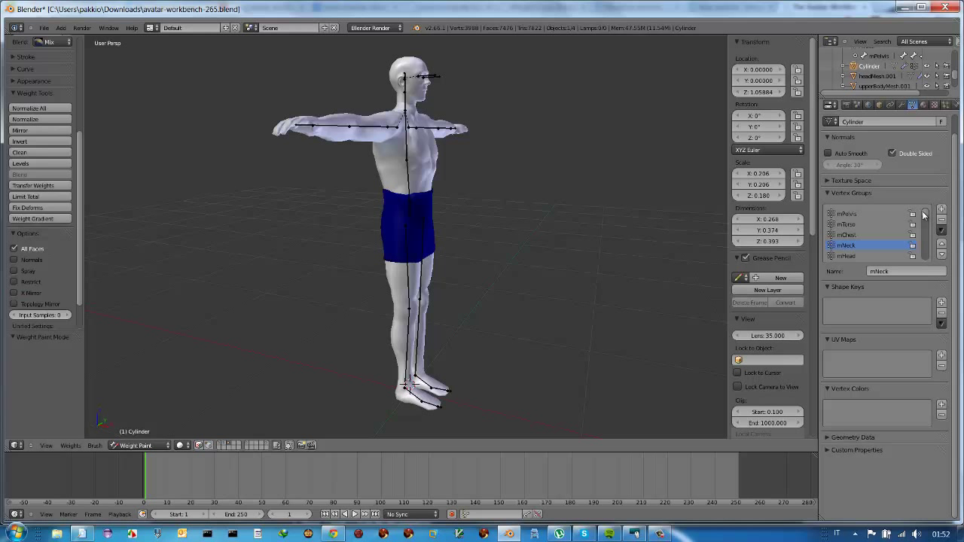
{"action": "left_click_drag", "start_coordinate": [923, 214], "coordinate": [919, 243]}
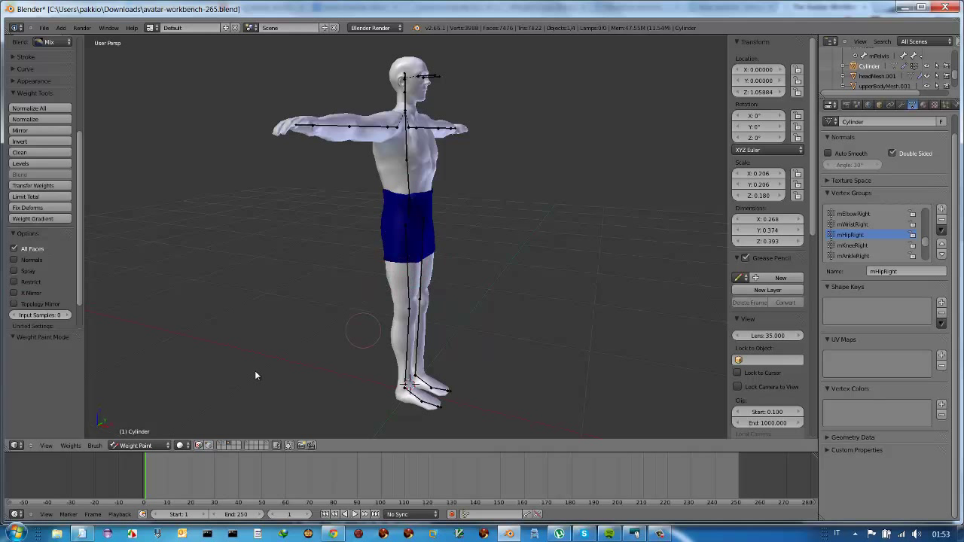
{"action": "left_click", "coordinate": [139, 446]}
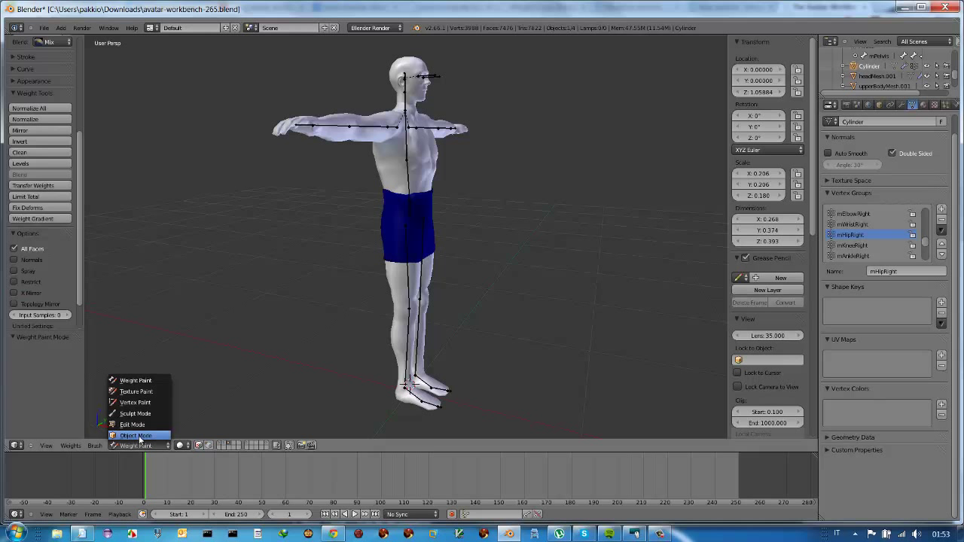
- In Object Mode select the upper body mesh, then the skirt, and return the skirt to Weight Paint
{"action": "left_click", "coordinate": [138, 436]}
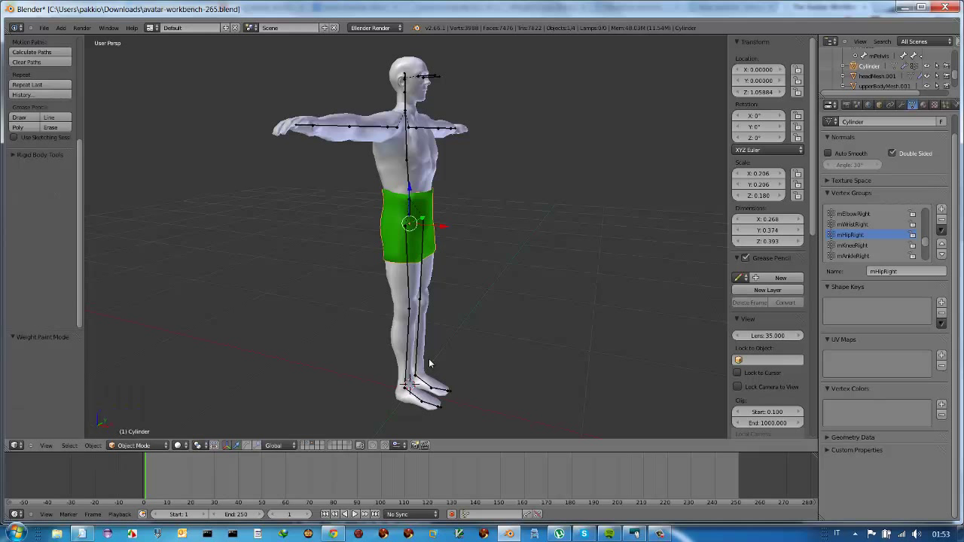
{"action": "right_click", "coordinate": [400, 277]}
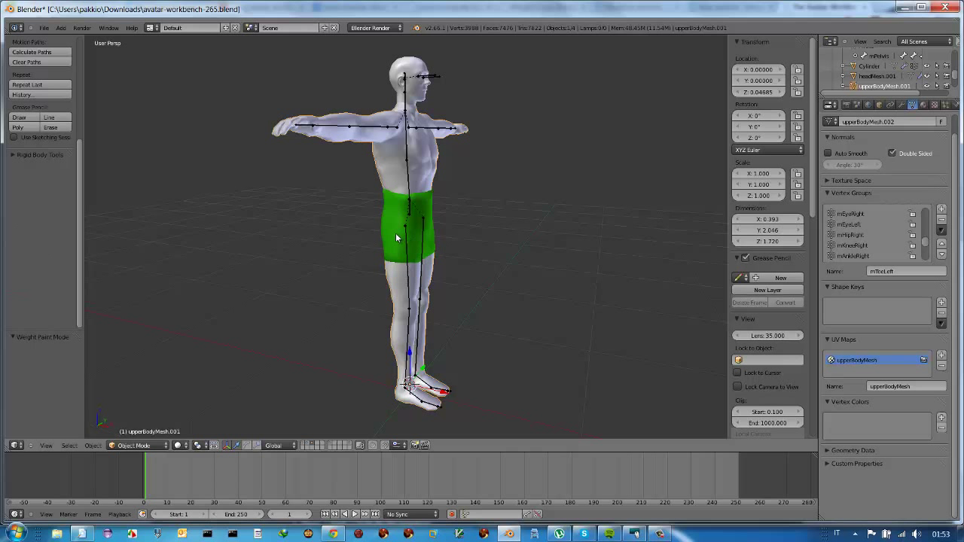
{"action": "right_click", "coordinate": [396, 234]}
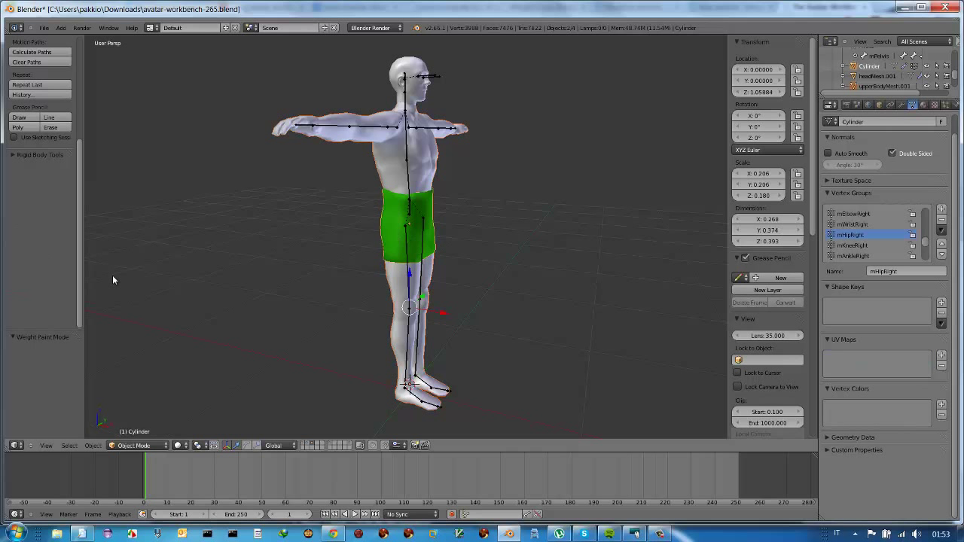
{"action": "left_click", "coordinate": [136, 445]}
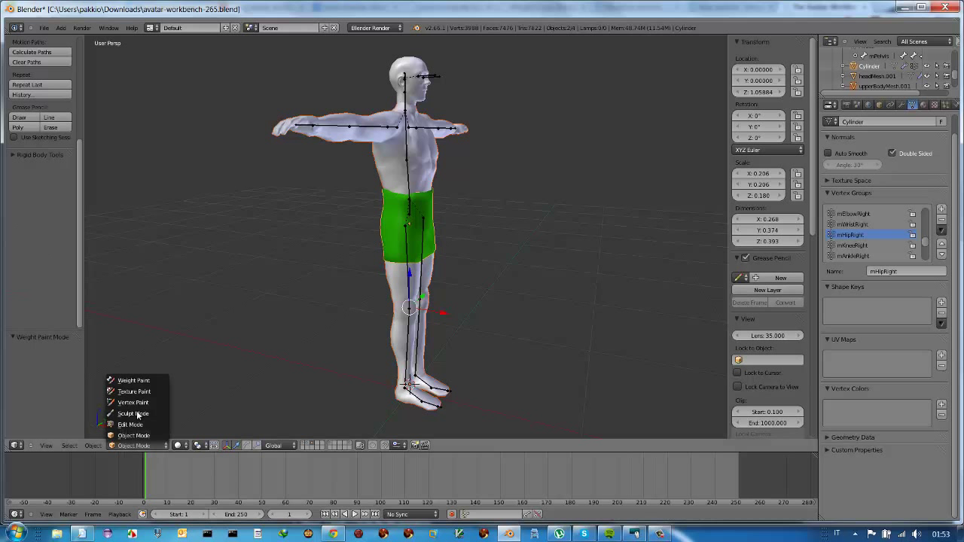
{"action": "left_click", "coordinate": [140, 382]}
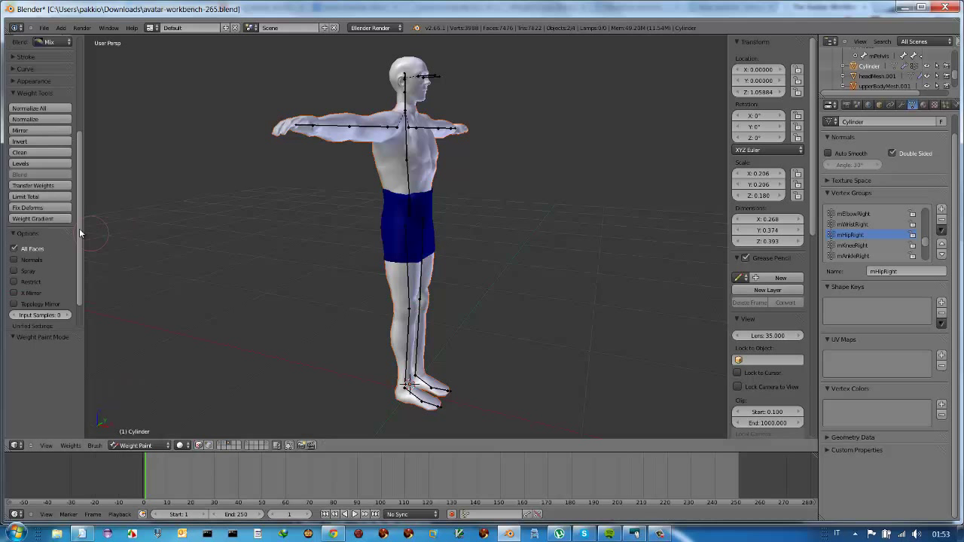
{"action": "scroll", "coordinate": [82, 191], "scroll_direction": "up", "scroll_amount": 3}
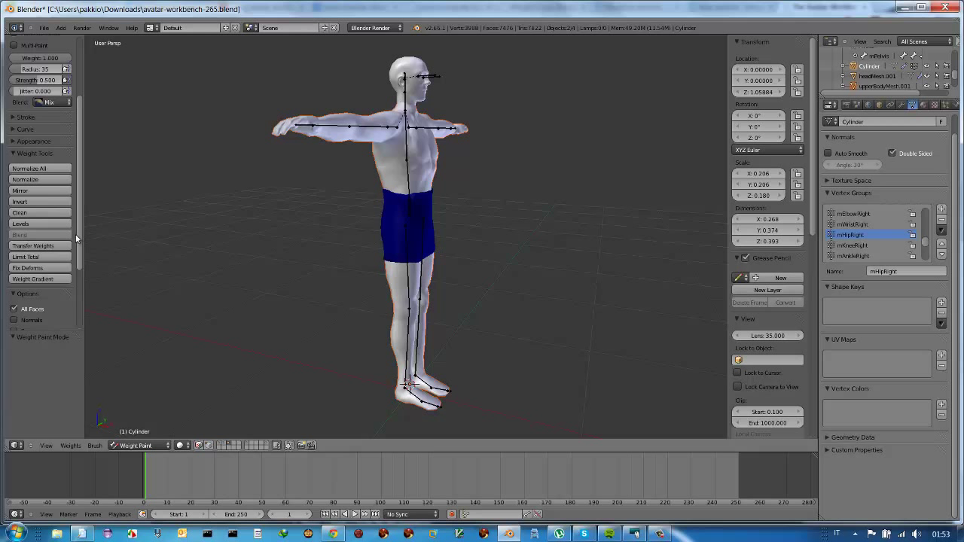
{"action": "scroll", "coordinate": [75, 291], "scroll_direction": "down", "scroll_amount": 3}
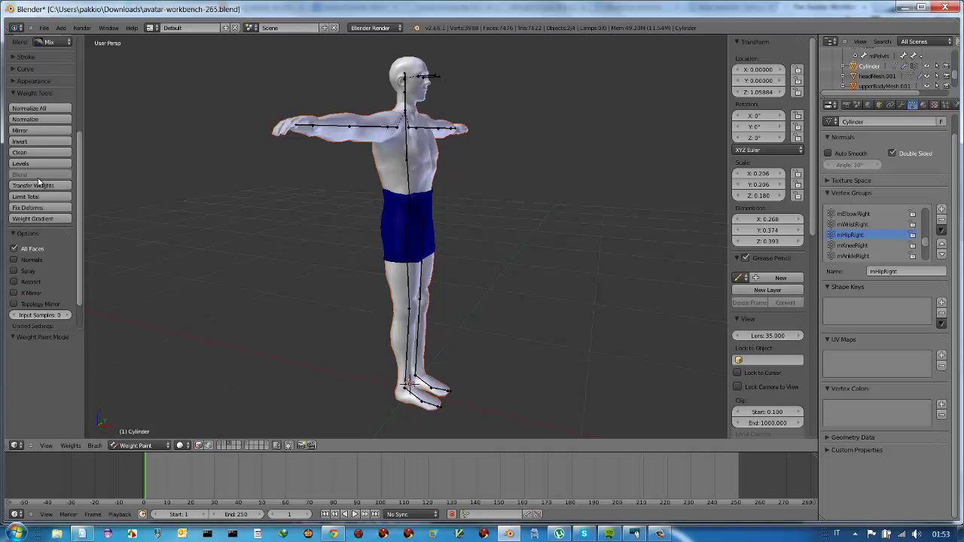
- Transfer bone weights from the body onto the skirt using the Nearest face method
{"action": "left_click", "coordinate": [32, 186]}
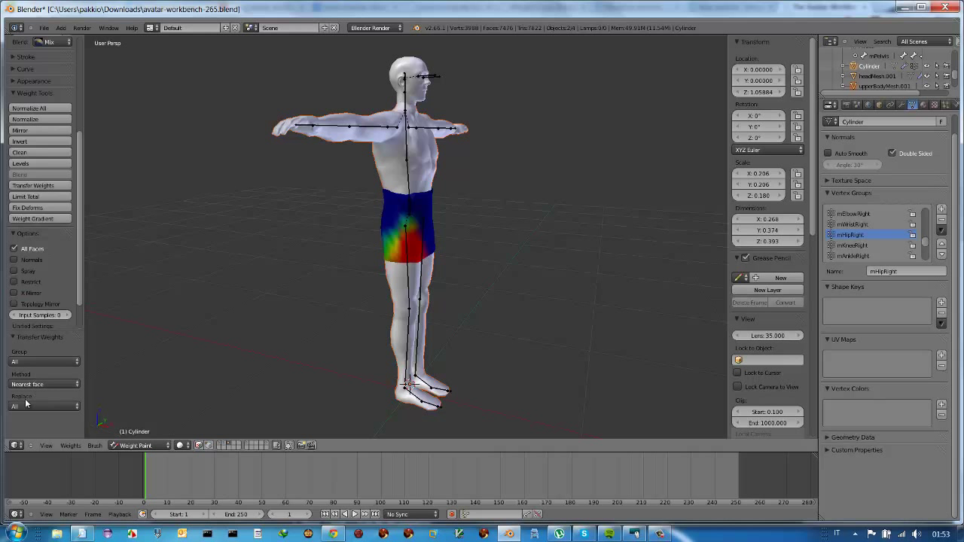
{"action": "left_click", "coordinate": [76, 385]}
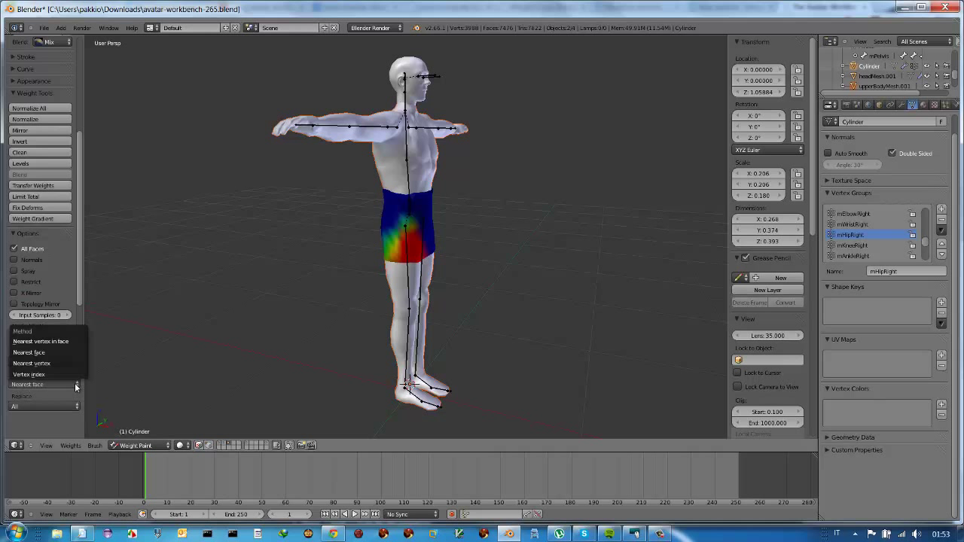
{"action": "left_click", "coordinate": [125, 384]}
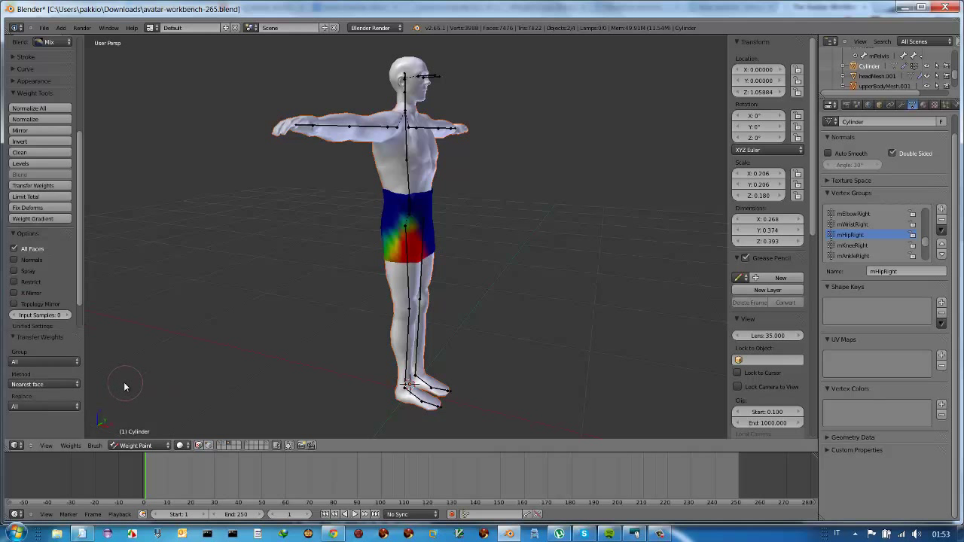
- Paint mHipRight weight over the front of the skirt's right hip, extending it downward
{"action": "left_click_drag", "start_coordinate": [464, 283], "coordinate": [415, 251]}
{"action": "middle_click_drag", "start_coordinate": [415, 251], "coordinate": [354, 249]}
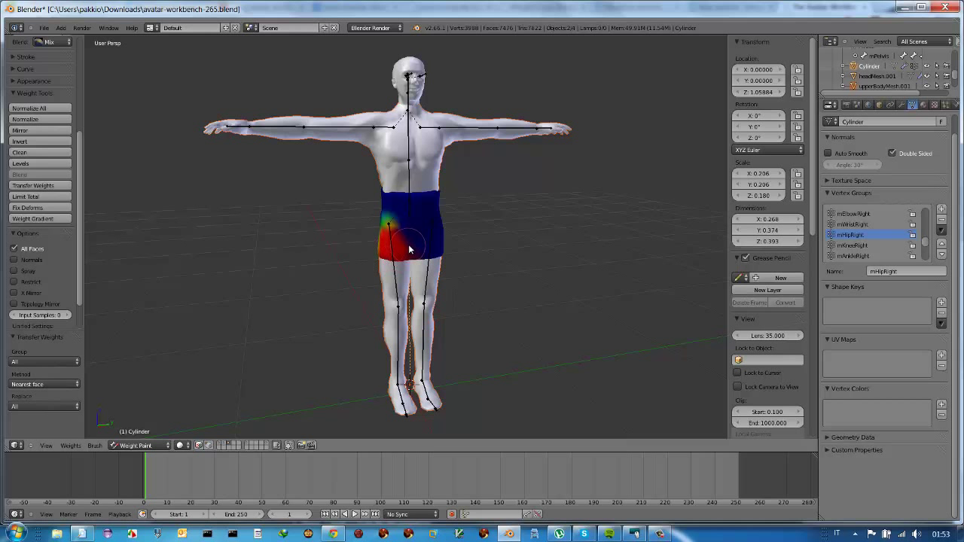
{"action": "mouse_move", "coordinate": [409, 249]}
{"action": "left_mouse_down"}
{"action": "mouse_move", "coordinate": [415, 265]}
{"action": "mouse_move", "coordinate": [411, 244]}
{"action": "mouse_move", "coordinate": [411, 257]}
{"action": "left_mouse_up"}
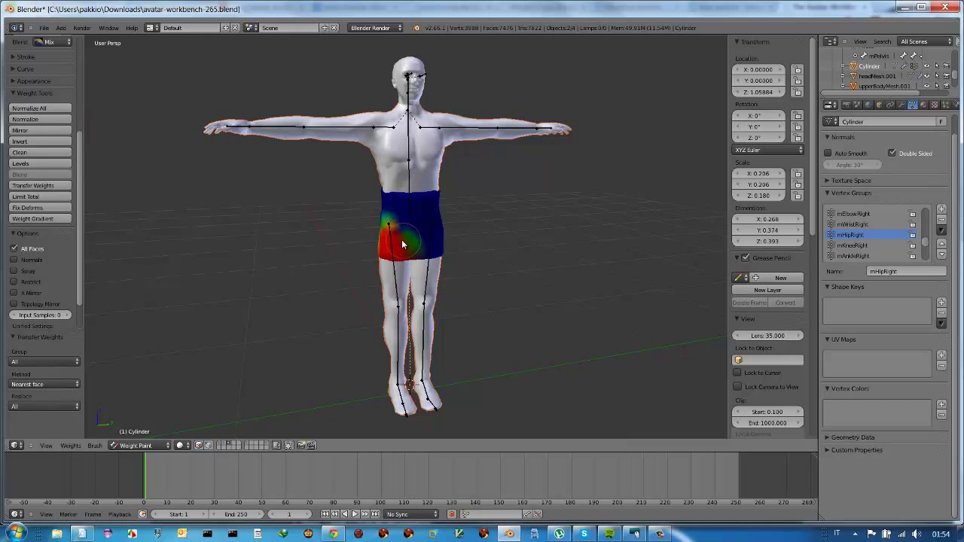
{"action": "mouse_move", "coordinate": [404, 246]}
{"action": "left_mouse_down"}
{"action": "mouse_move", "coordinate": [413, 257]}
{"action": "mouse_move", "coordinate": [410, 238]}
{"action": "left_mouse_up"}
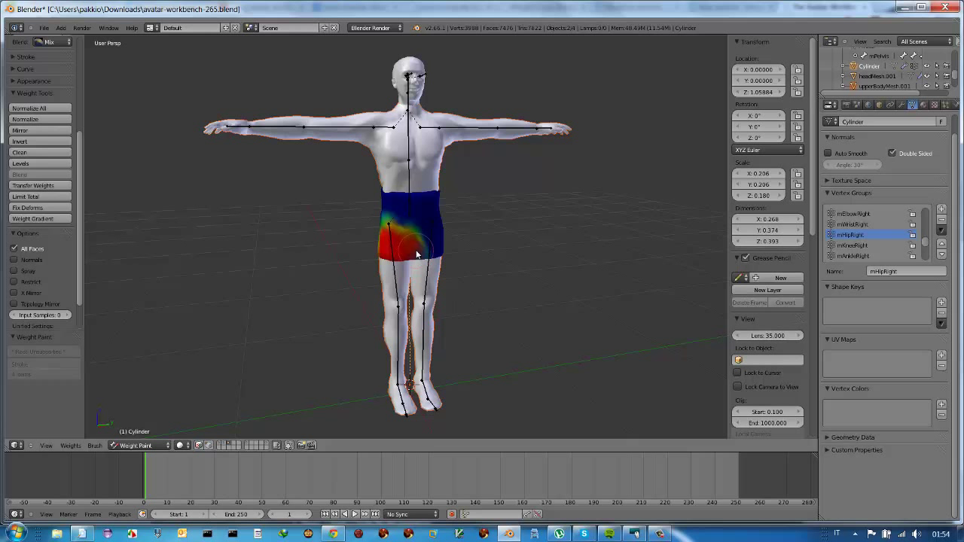
{"action": "left_click_drag", "start_coordinate": [416, 255], "coordinate": [399, 226]}
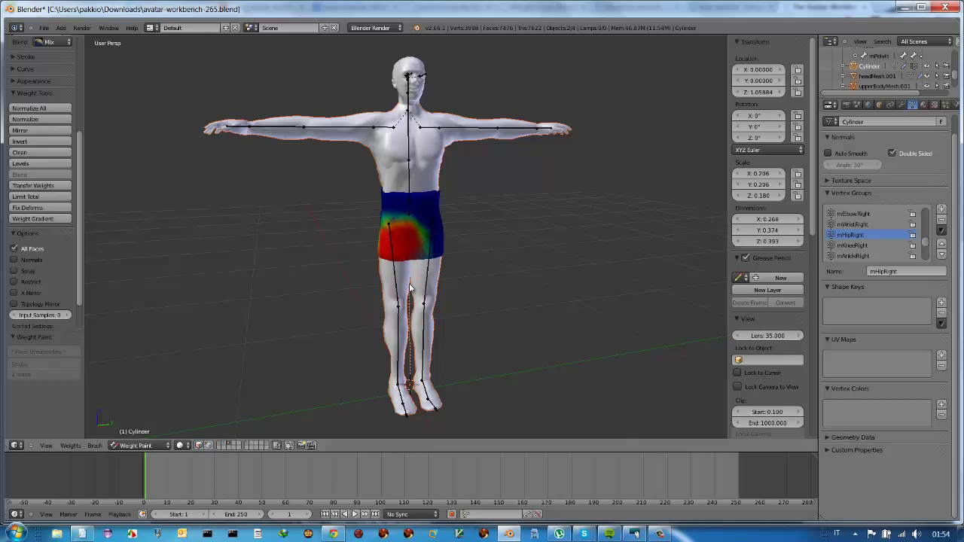
- Paint more mHipRight weight on the back and centre of the hip, checking from several angles
{"action": "mouse_move", "coordinate": [410, 288]}
{"action": "middle_mouse_down"}
{"action": "mouse_move", "coordinate": [601, 280]}
{"action": "mouse_move", "coordinate": [548, 275]}
{"action": "mouse_move", "coordinate": [615, 284]}
{"action": "middle_mouse_up"}
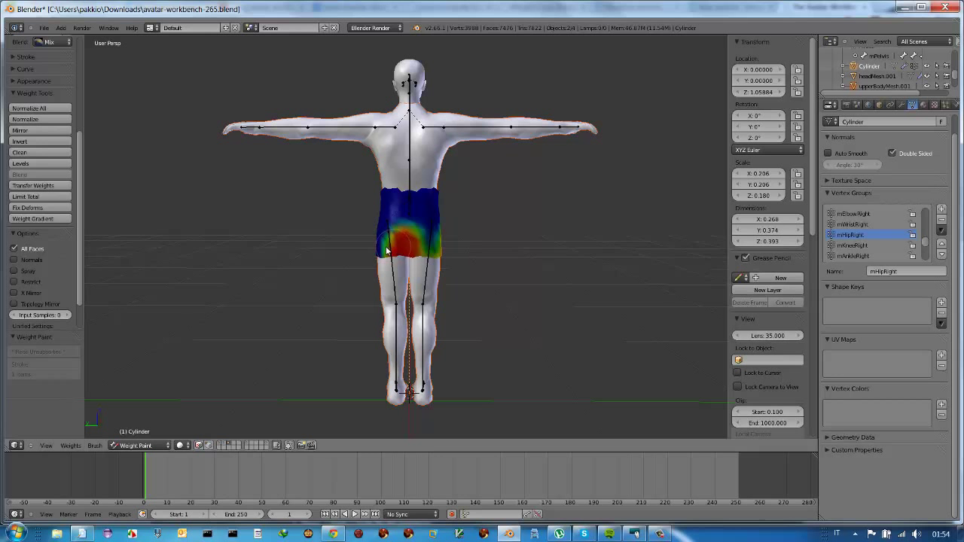
{"action": "left_click_drag", "start_coordinate": [386, 250], "coordinate": [444, 272]}
{"action": "mouse_move", "coordinate": [445, 272]}
{"action": "middle_mouse_down"}
{"action": "mouse_move", "coordinate": [408, 267]}
{"action": "mouse_move", "coordinate": [419, 263]}
{"action": "middle_mouse_up"}
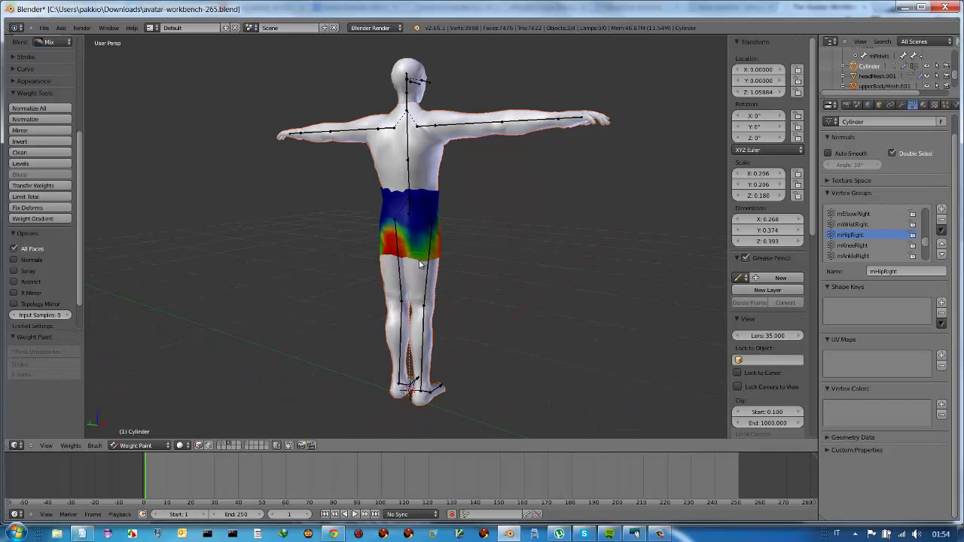
{"action": "mouse_move", "coordinate": [420, 263]}
{"action": "left_mouse_down"}
{"action": "mouse_move", "coordinate": [425, 255]}
{"action": "mouse_move", "coordinate": [413, 244]}
{"action": "mouse_move", "coordinate": [424, 251]}
{"action": "left_mouse_up"}
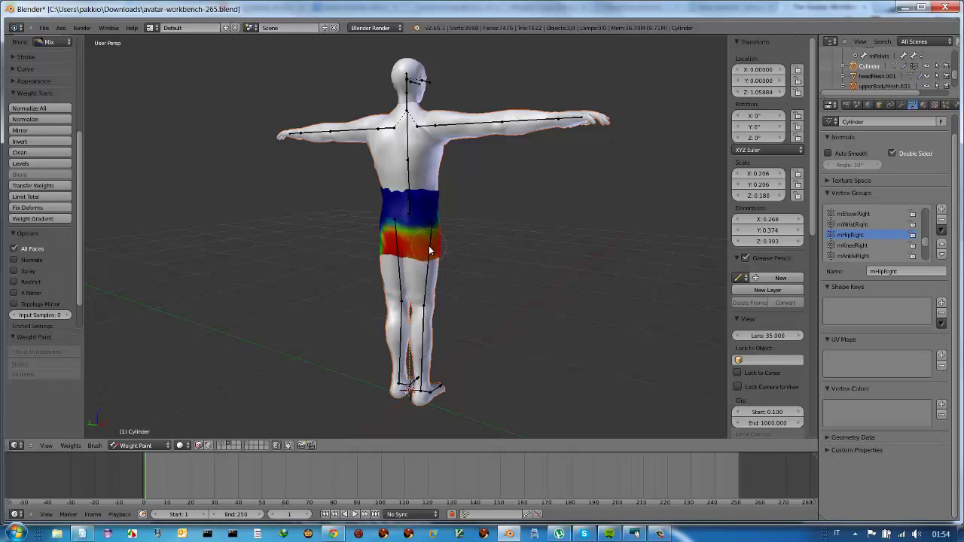
{"action": "middle_click_drag", "start_coordinate": [420, 258], "coordinate": [395, 264]}
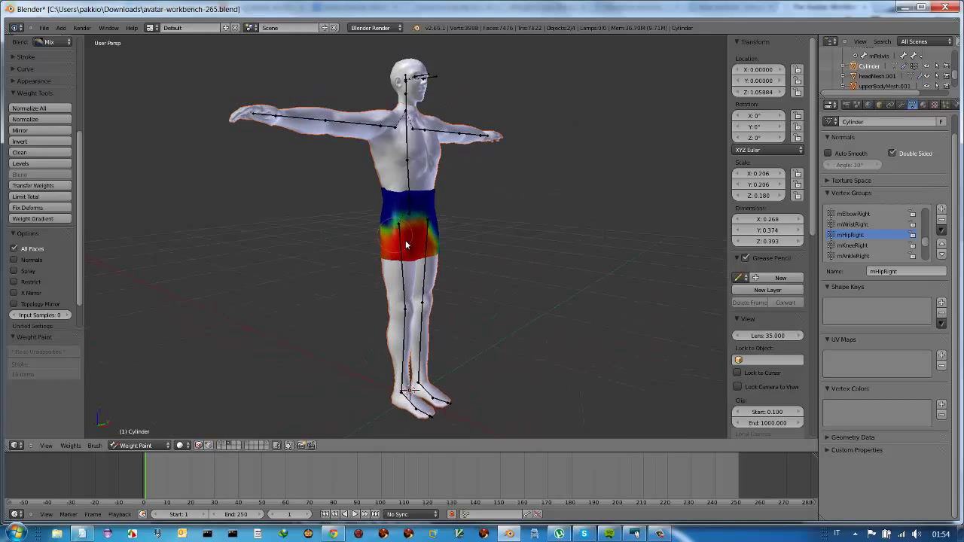
{"action": "mouse_move", "coordinate": [414, 241]}
{"action": "middle_mouse_down"}
{"action": "mouse_move", "coordinate": [512, 243]}
{"action": "mouse_move", "coordinate": [430, 243]}
{"action": "middle_mouse_up"}
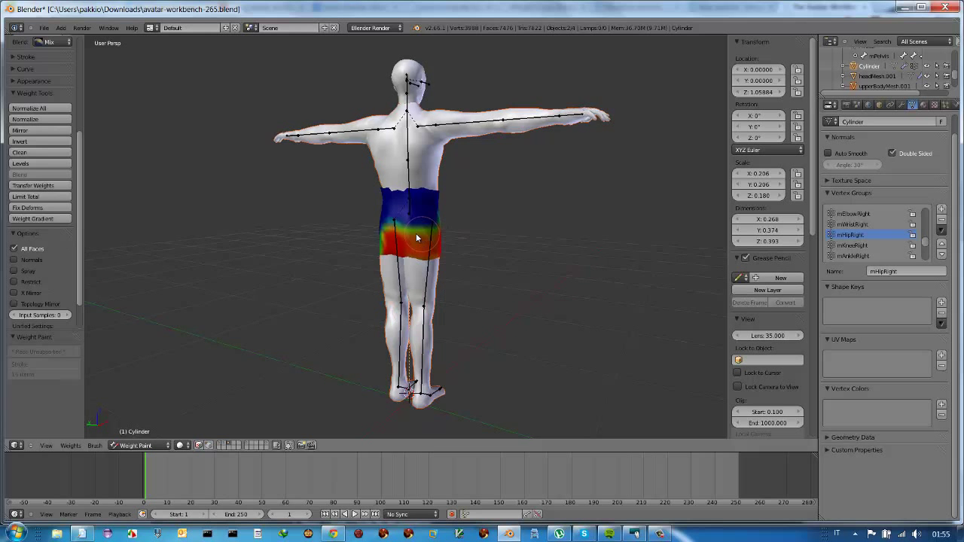
{"action": "mouse_move", "coordinate": [425, 234]}
{"action": "middle_mouse_down"}
{"action": "mouse_move", "coordinate": [317, 236]}
{"action": "mouse_move", "coordinate": [351, 253]}
{"action": "middle_mouse_up"}
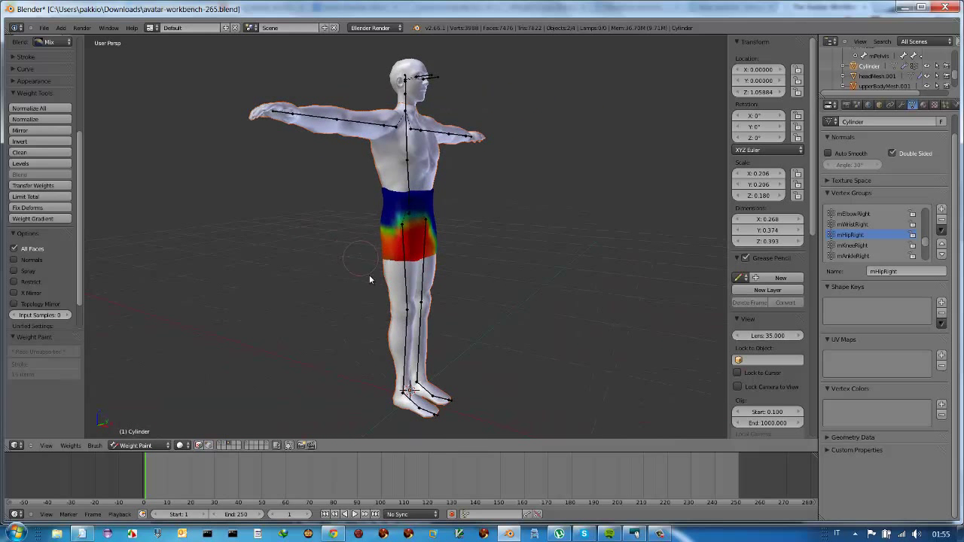
- Inspect the skirt's mKneeRight weights, then display its mHipLeft weights instead
{"action": "left_click", "coordinate": [852, 245]}
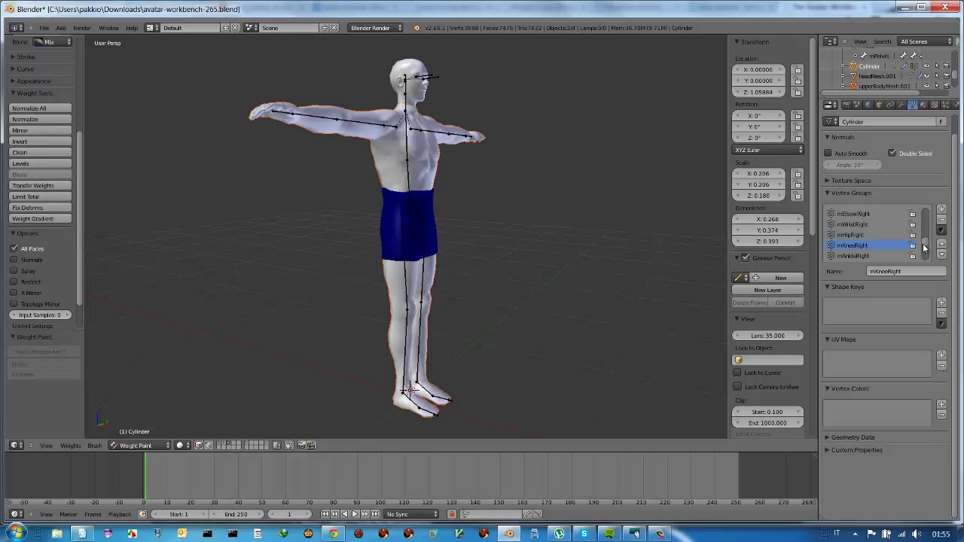
{"action": "left_click_drag", "start_coordinate": [924, 247], "coordinate": [924, 256]}
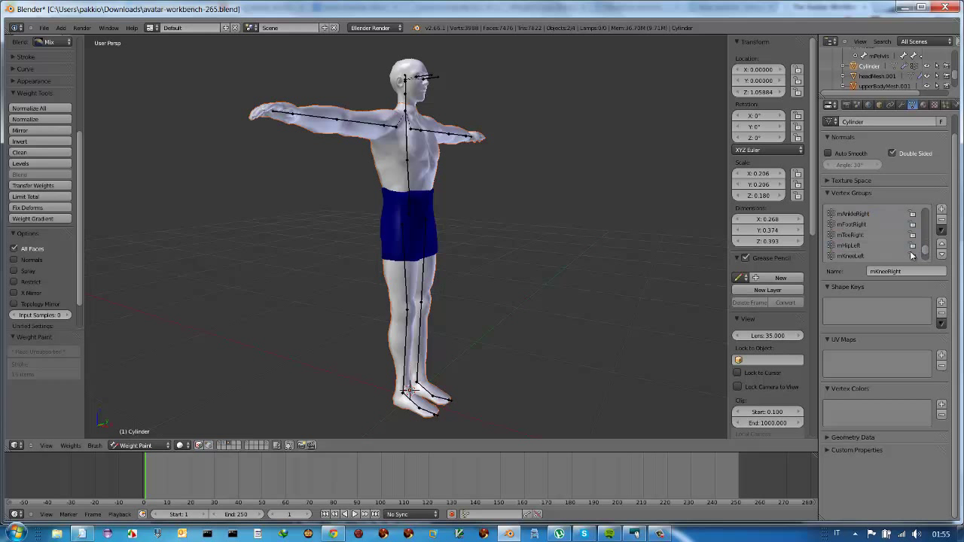
{"action": "left_click", "coordinate": [856, 245]}
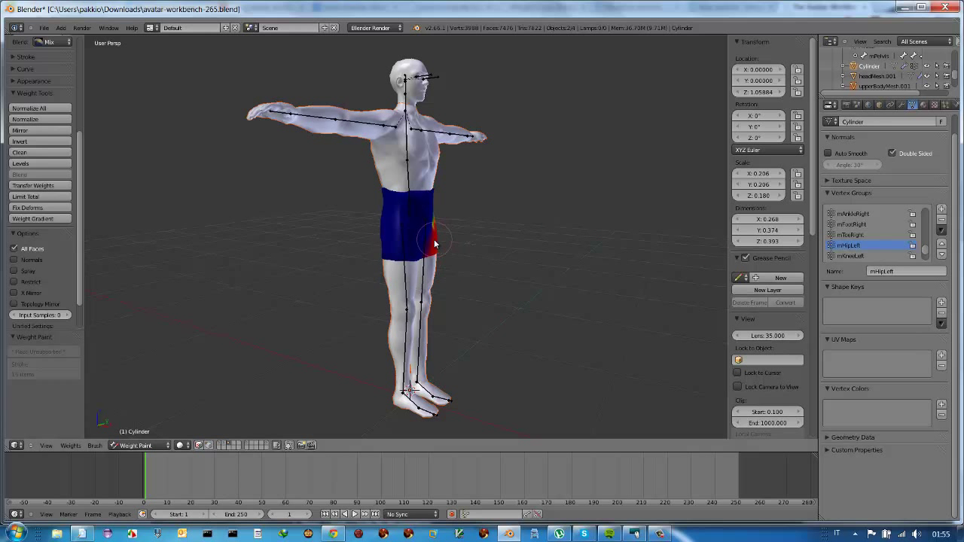
{"action": "middle_click_drag", "start_coordinate": [434, 243], "coordinate": [370, 243]}
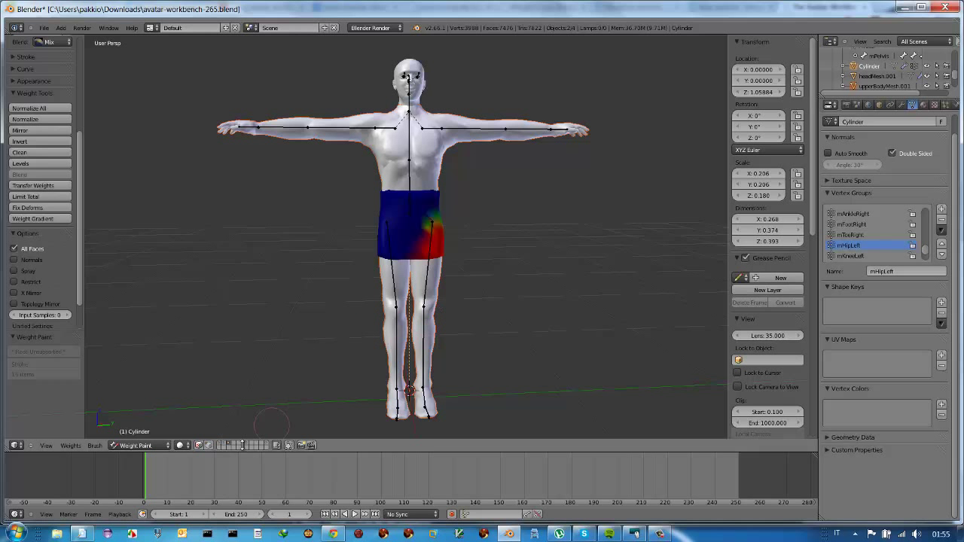
- Return to Object Mode, select the Avatar armature and put it in Pose Mode
{"action": "left_click", "coordinate": [159, 446]}
{"action": "left_click", "coordinate": [156, 433]}
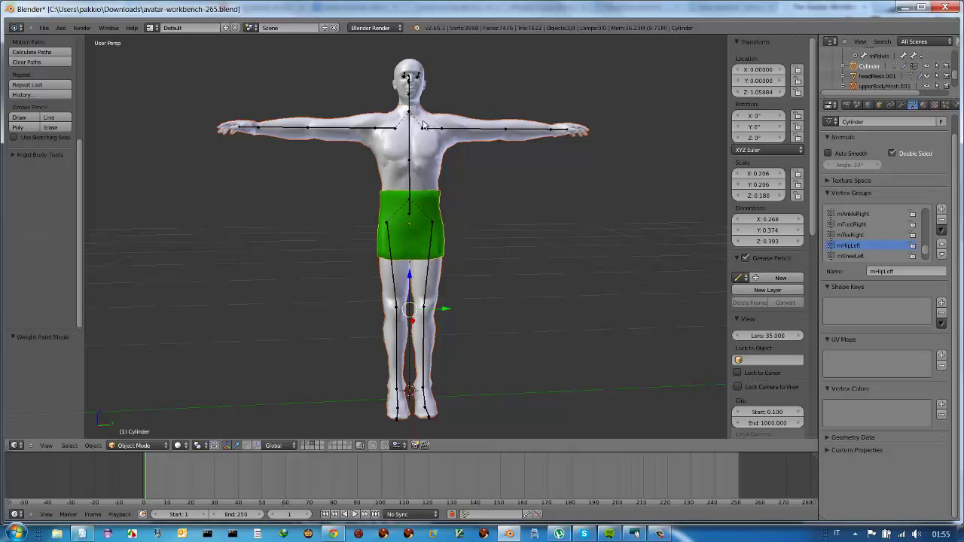
{"action": "middle_click_drag", "start_coordinate": [417, 136], "coordinate": [474, 154]}
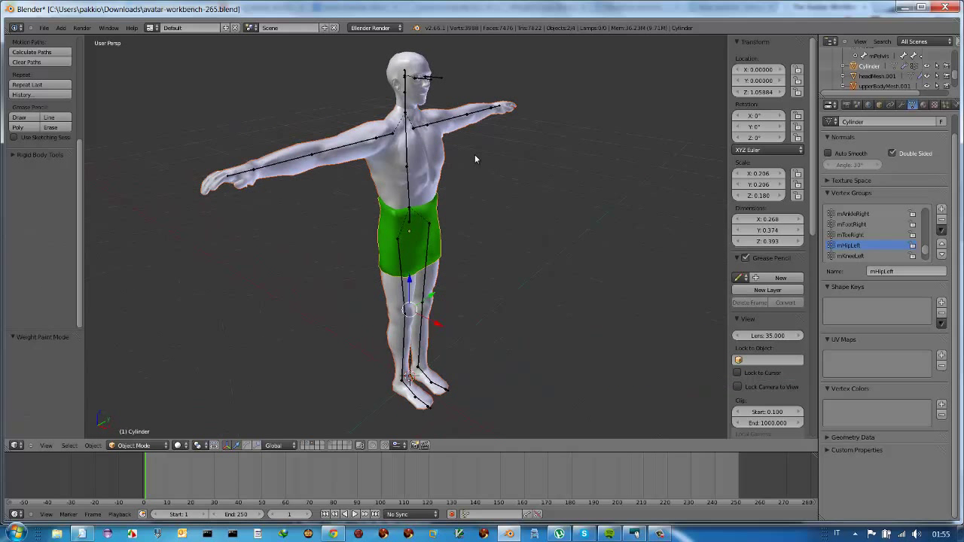
{"action": "right_click", "coordinate": [441, 80]}
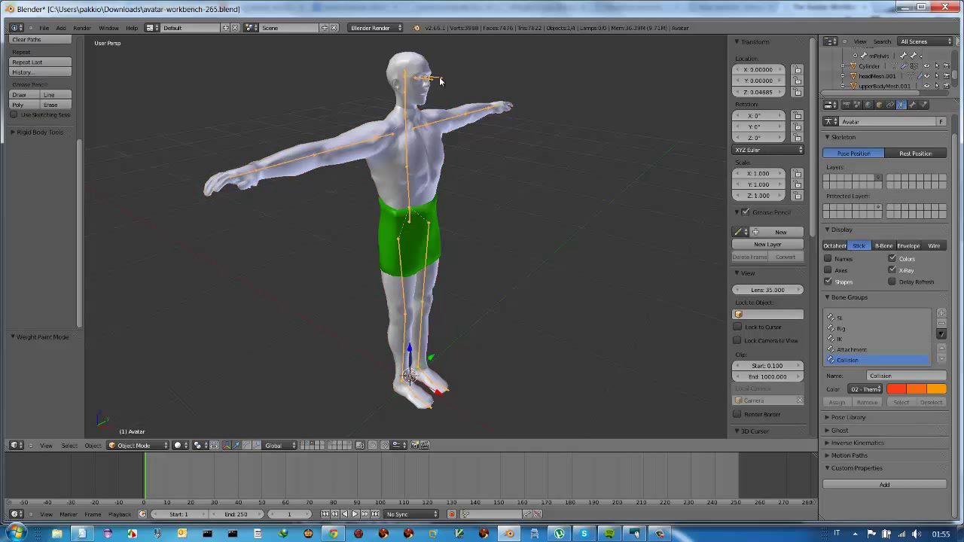
{"action": "left_click", "coordinate": [155, 447]}
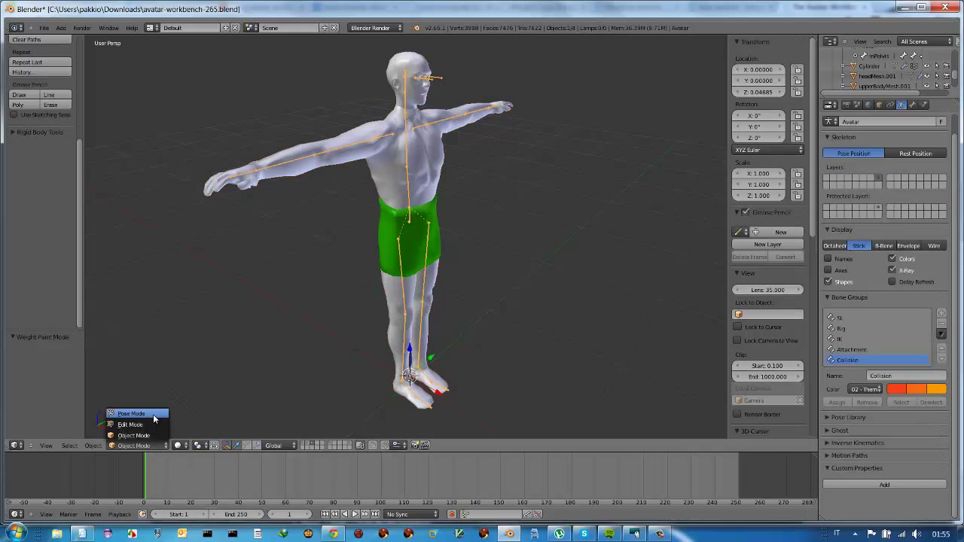
{"action": "left_click", "coordinate": [154, 419]}
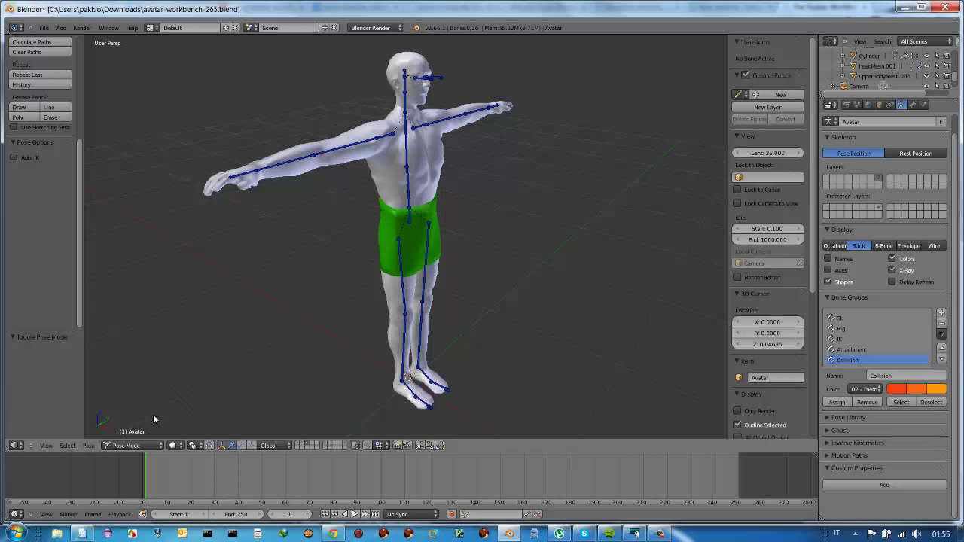
- Rotate the mHipRight bone by about -28.8° to lift the leg and inspect the skirt's bend
{"action": "right_click", "coordinate": [404, 301]}
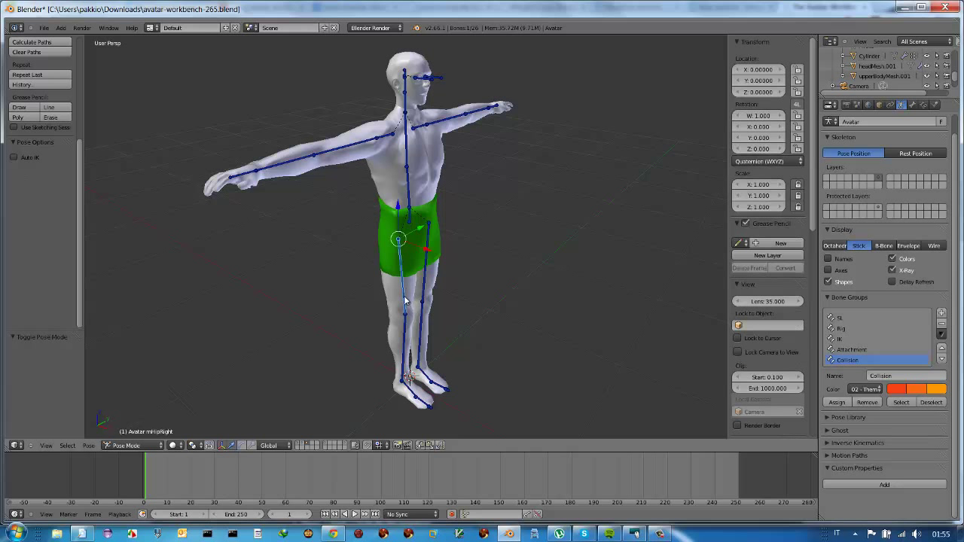
{"action": "left_click", "coordinate": [243, 446]}
{"action": "middle_click_drag", "start_coordinate": [427, 263], "coordinate": [467, 301]}
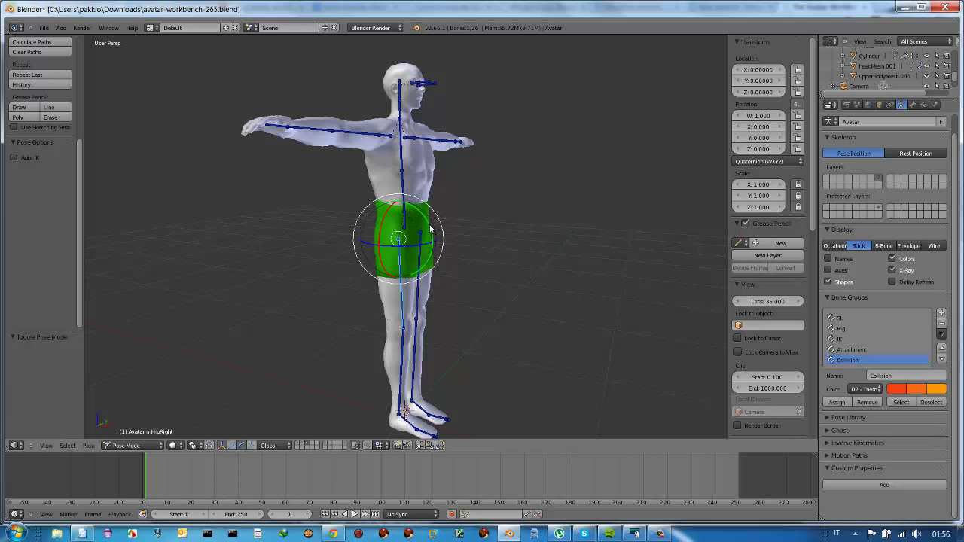
{"action": "left_click_drag", "start_coordinate": [430, 228], "coordinate": [424, 212]}
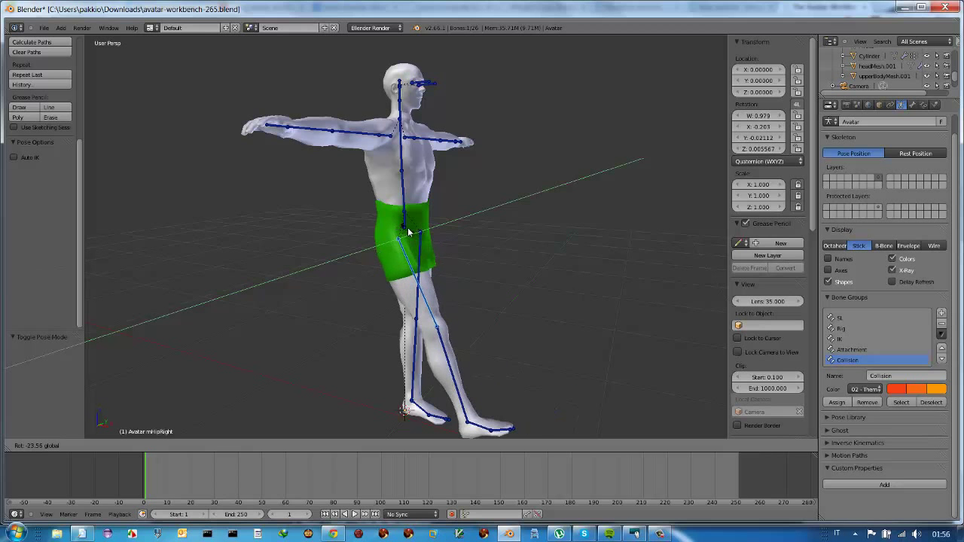
{"action": "left_click", "coordinate": [439, 279]}
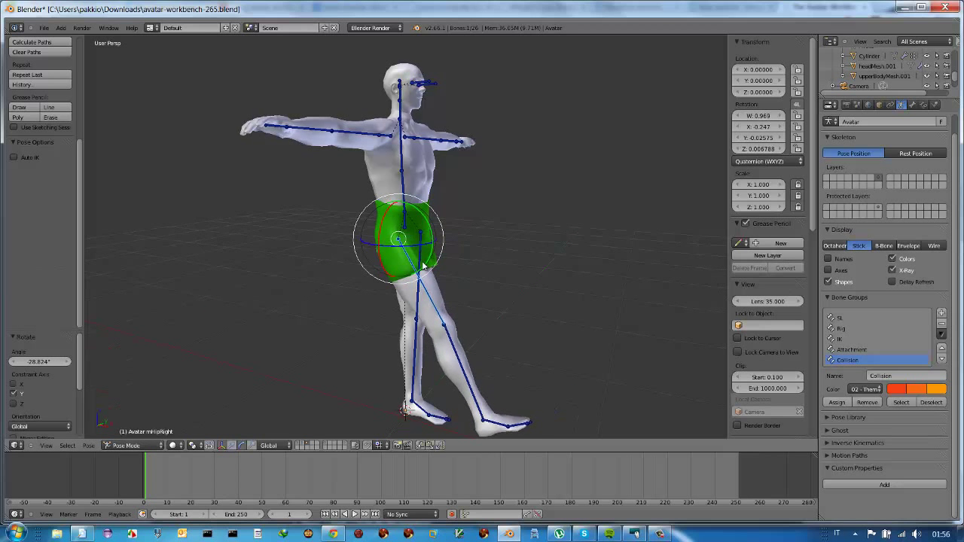
{"action": "middle_click_drag", "start_coordinate": [438, 279], "coordinate": [346, 263]}
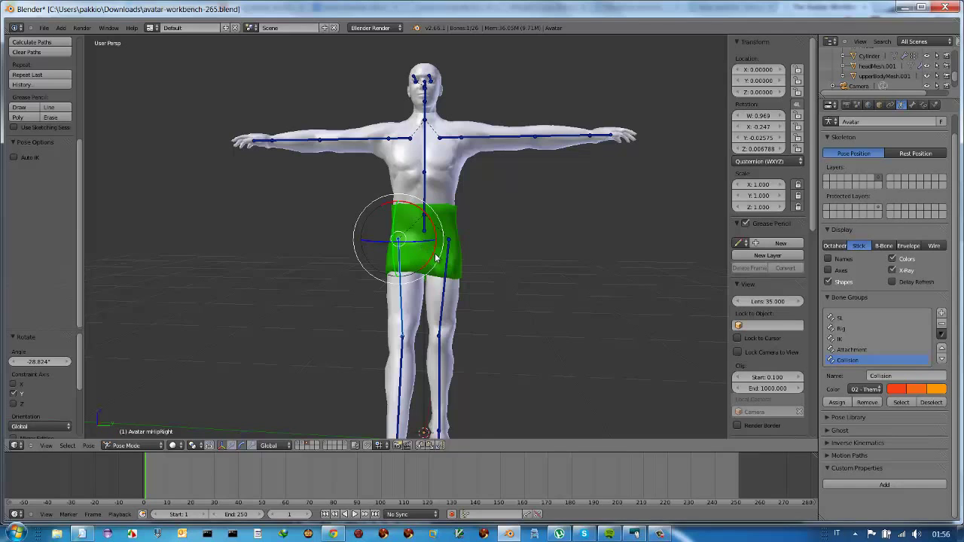
{"action": "mouse_move", "coordinate": [438, 258]}
{"action": "middle_mouse_down"}
{"action": "mouse_move", "coordinate": [663, 258]}
{"action": "mouse_move", "coordinate": [658, 274]}
{"action": "mouse_move", "coordinate": [609, 268]}
{"action": "mouse_move", "coordinate": [621, 267]}
{"action": "middle_mouse_up"}
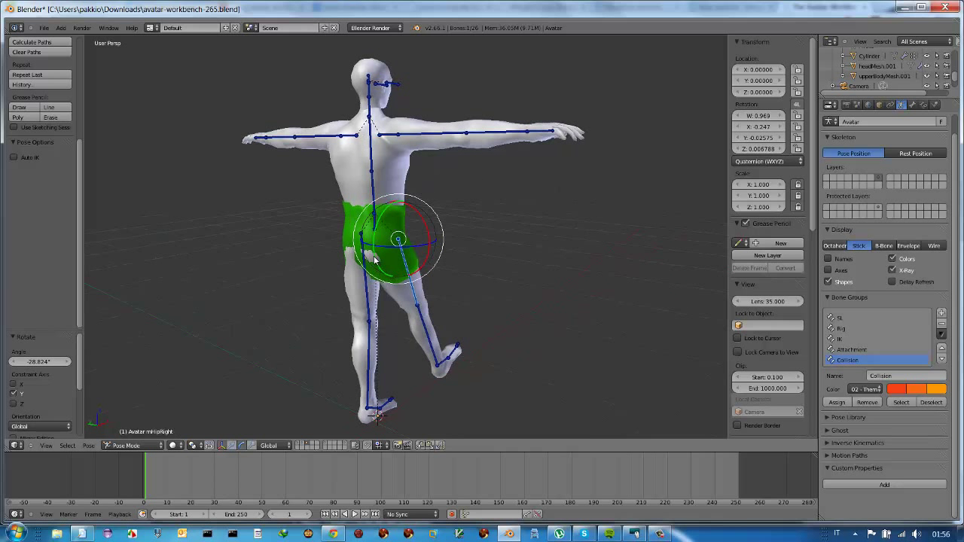
{"action": "scroll", "coordinate": [378, 263], "scroll_direction": "up", "scroll_amount": 3}
{"action": "scroll", "coordinate": [365, 263], "scroll_direction": "up", "scroll_amount": 1}
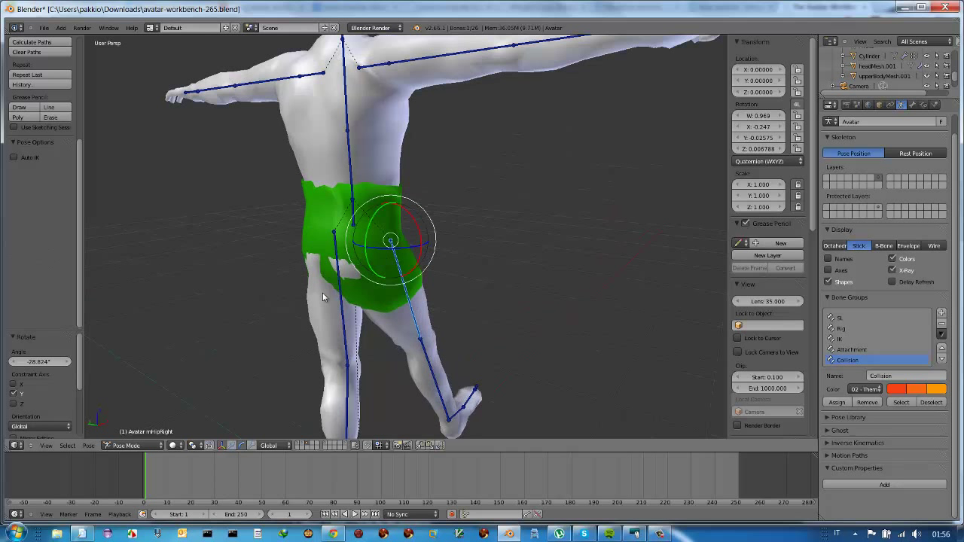
{"action": "left_click", "coordinate": [134, 449]}
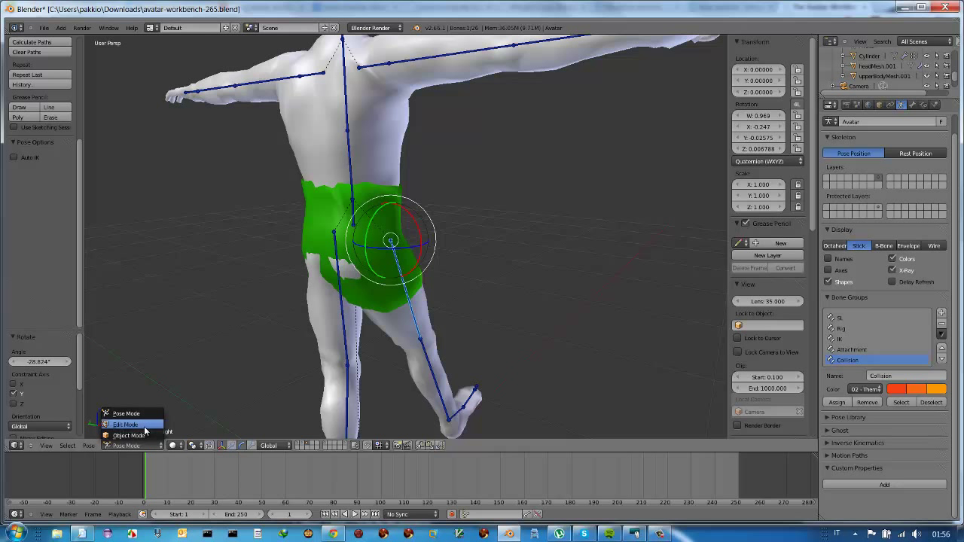
- Return the armature to Object Mode and put the Cylinder skirt into Edit Mode
{"action": "left_click", "coordinate": [132, 435]}
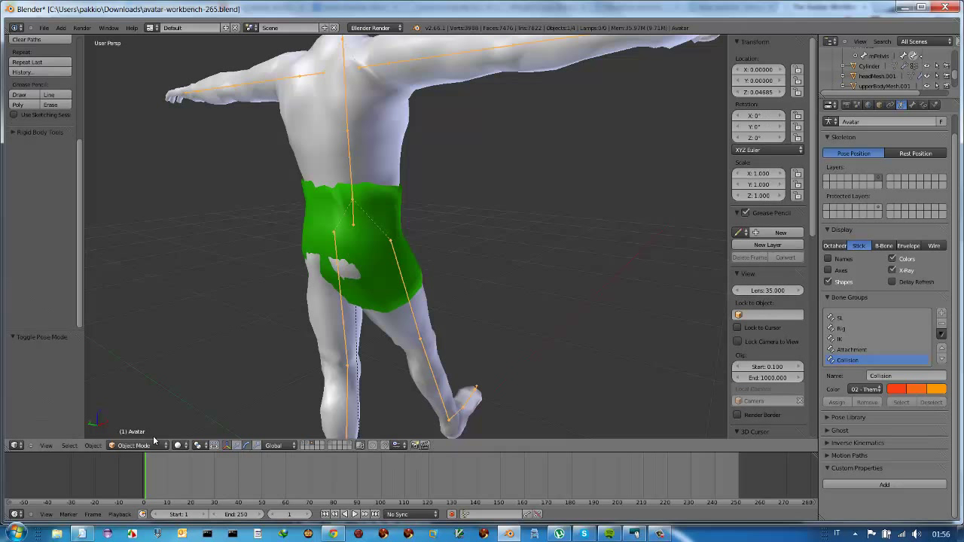
{"action": "right_click", "coordinate": [385, 280]}
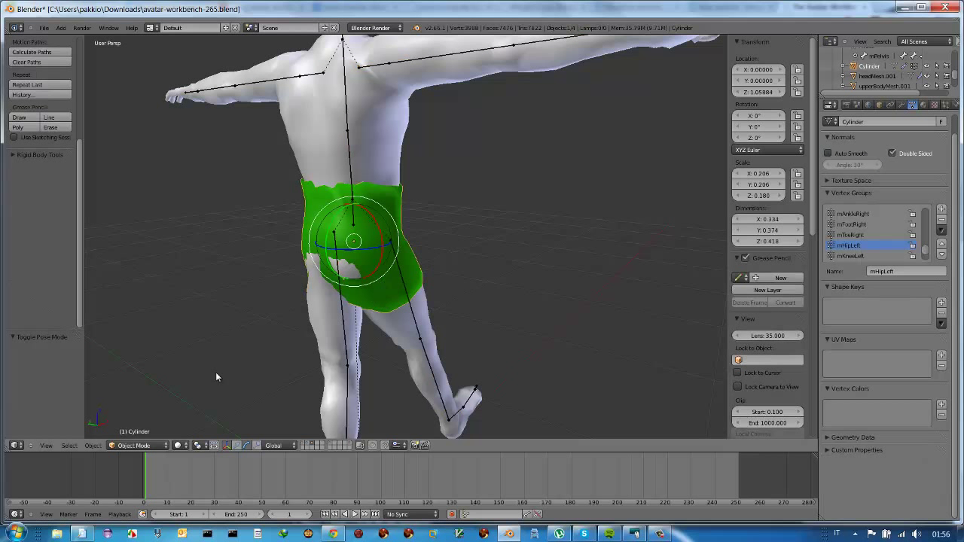
{"action": "left_click", "coordinate": [126, 444]}
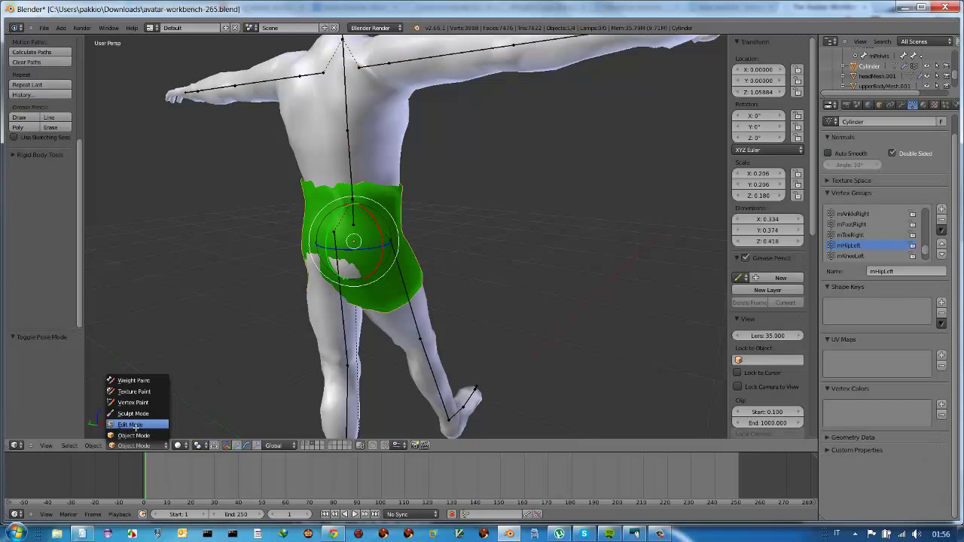
{"action": "left_click", "coordinate": [132, 425]}
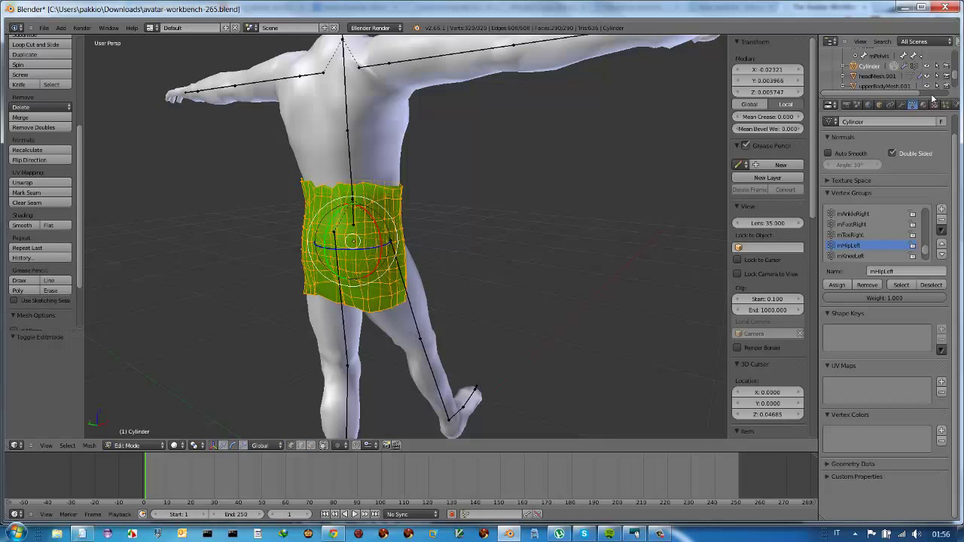
- Enable the Armature modifier's edit-mode display so the skirt shows the leg deformation
{"action": "left_click", "coordinate": [902, 105]}
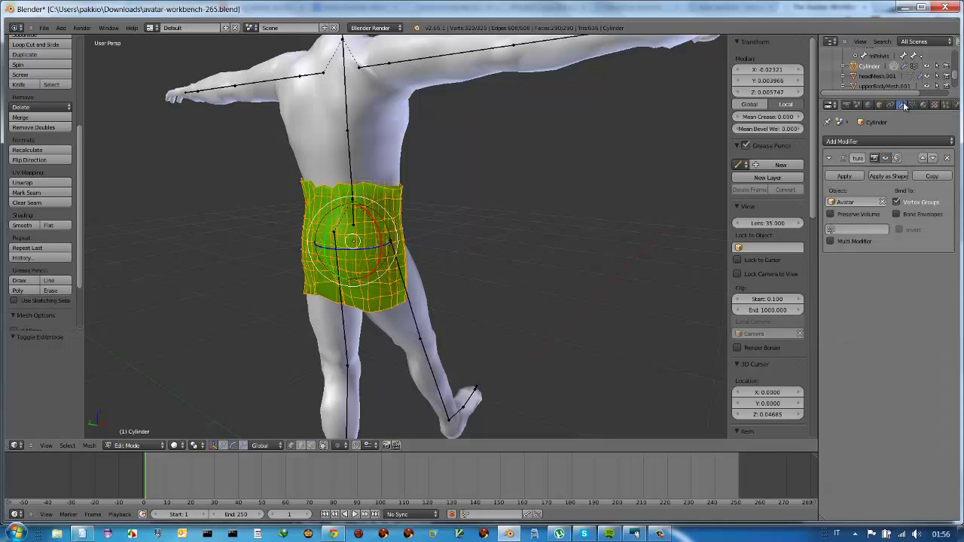
{"action": "left_click", "coordinate": [896, 159]}
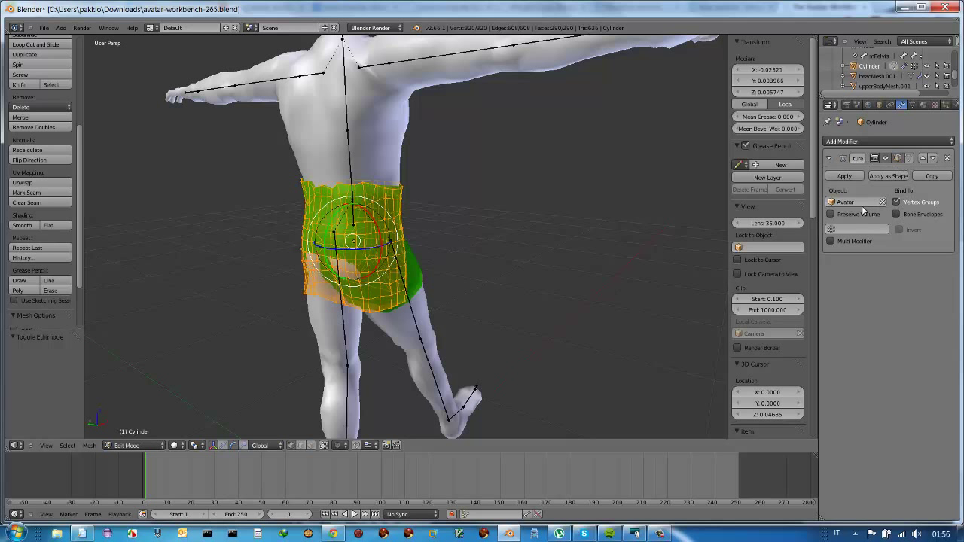
{"action": "scroll", "coordinate": [399, 324], "scroll_direction": "up", "scroll_amount": 4}
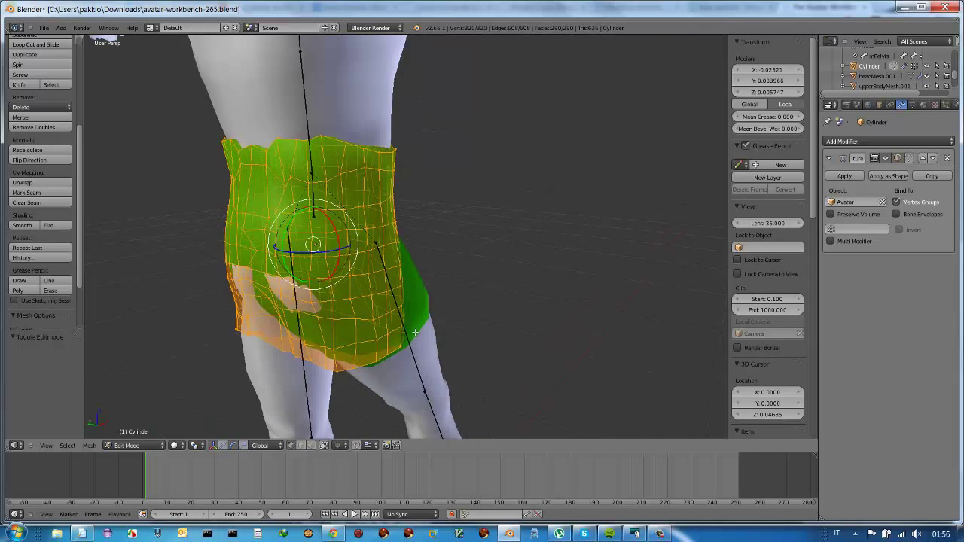
{"action": "mouse_move", "coordinate": [368, 312]}
{"action": "middle_mouse_down"}
{"action": "mouse_move", "coordinate": [413, 313]}
{"action": "mouse_move", "coordinate": [306, 298]}
{"action": "middle_mouse_up"}
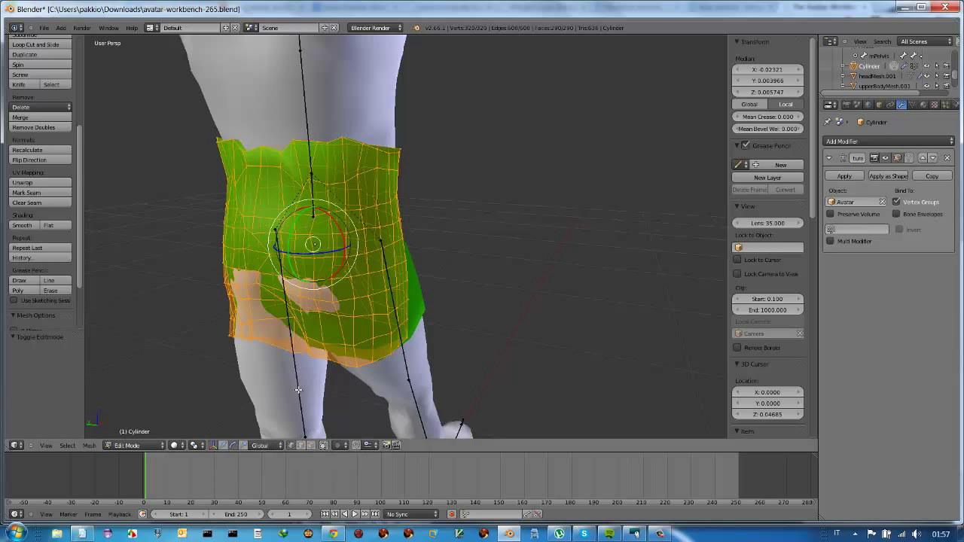
- Turn on Proportional Editing for the skirt mesh
{"action": "left_click", "coordinate": [345, 447]}
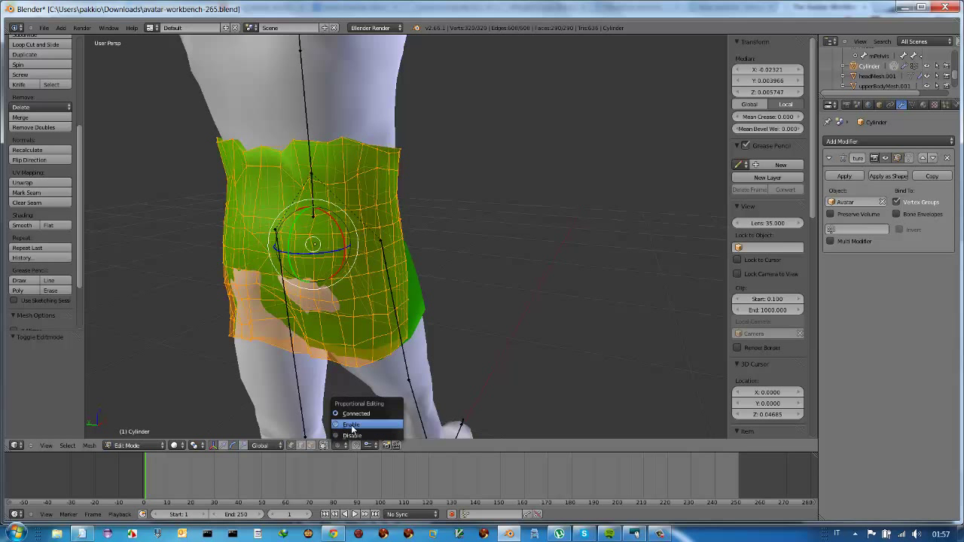
{"action": "left_click", "coordinate": [354, 422]}
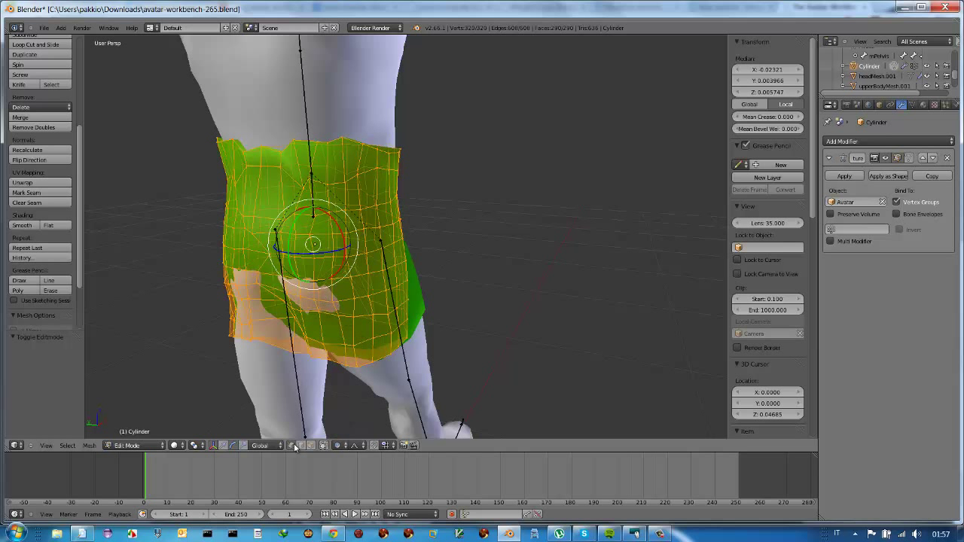
{"action": "left_click", "coordinate": [345, 445]}
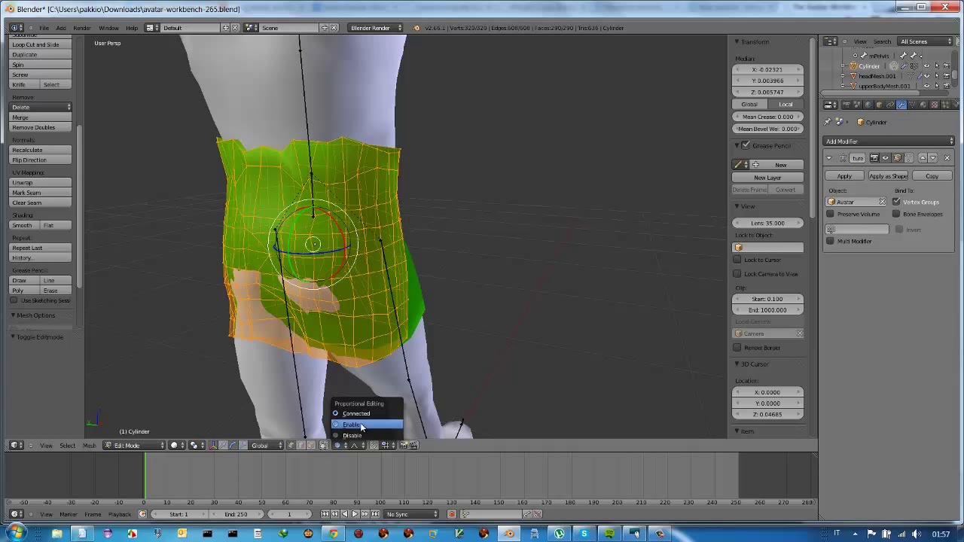
{"action": "left_click", "coordinate": [360, 426]}
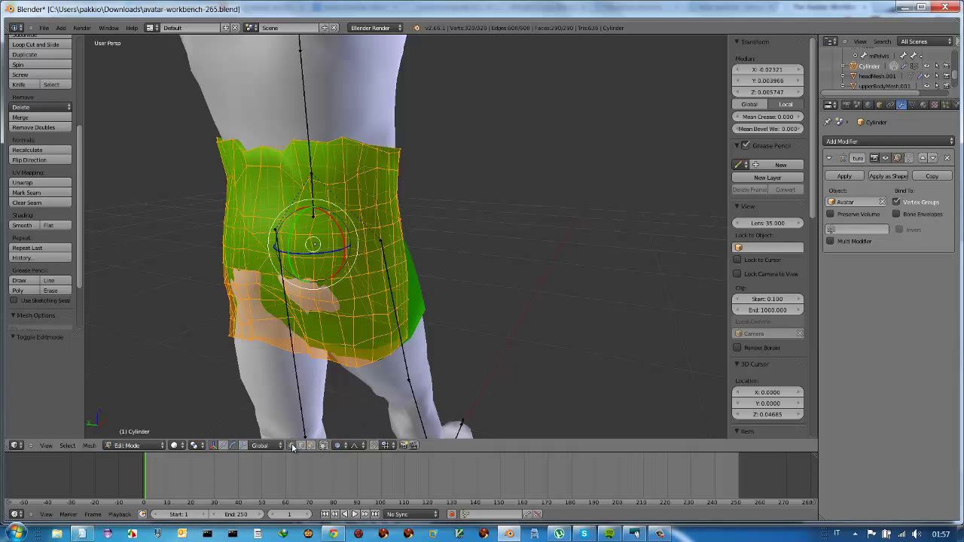
- Move a skirt vertex near the hip along X with a small proportional falloff
{"action": "right_click", "coordinate": [314, 299]}
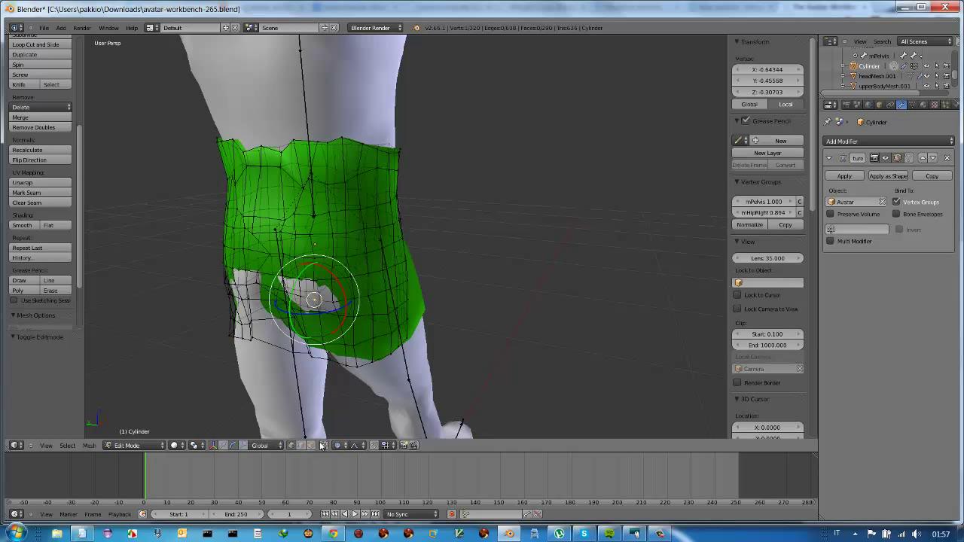
{"action": "left_click", "coordinate": [213, 445]}
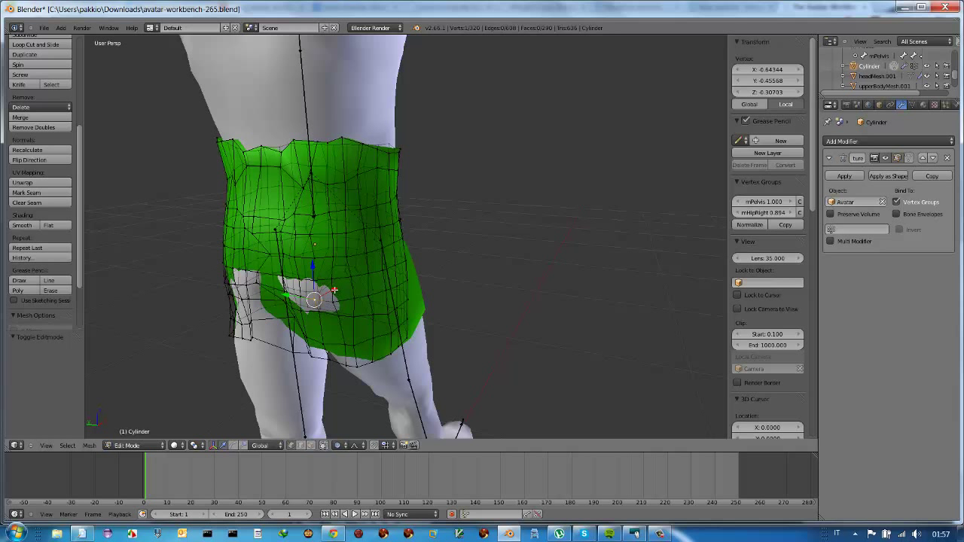
{"action": "key", "text": "g"}
{"action": "key", "text": "x"}
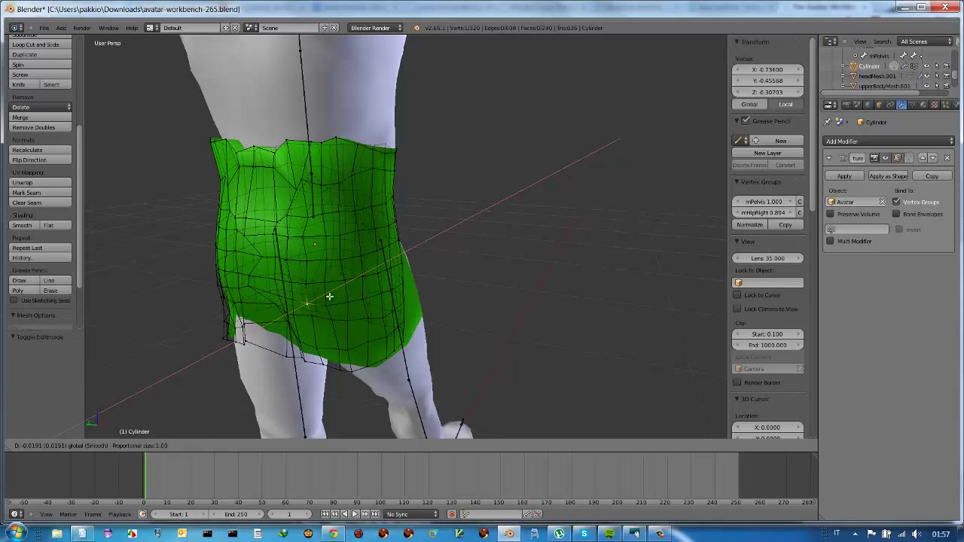
{"action": "scroll", "coordinate": [331, 295], "scroll_direction": "down", "scroll_amount": 3}
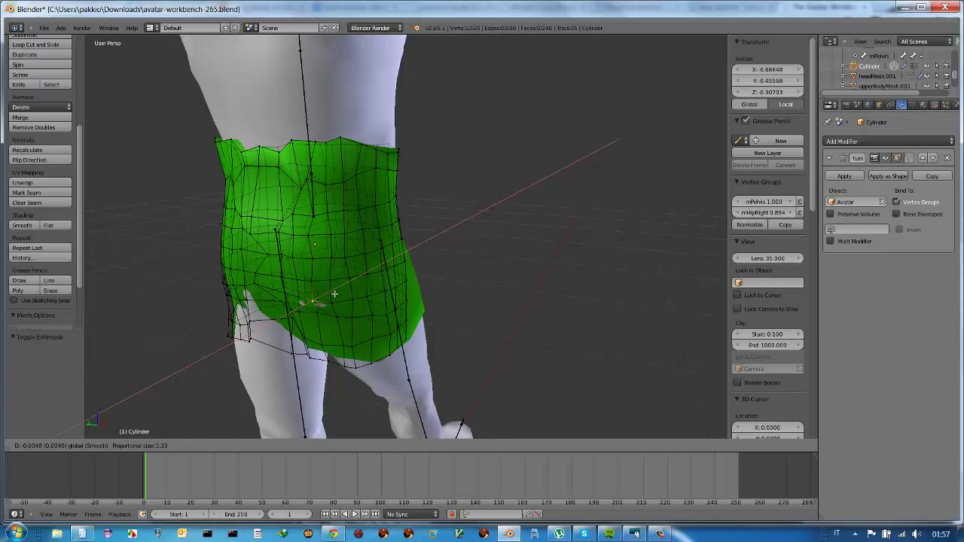
{"action": "left_click", "coordinate": [334, 293]}
{"action": "mouse_move", "coordinate": [334, 294]}
{"action": "middle_mouse_down"}
{"action": "mouse_move", "coordinate": [243, 292]}
{"action": "mouse_move", "coordinate": [395, 307]}
{"action": "middle_mouse_up"}
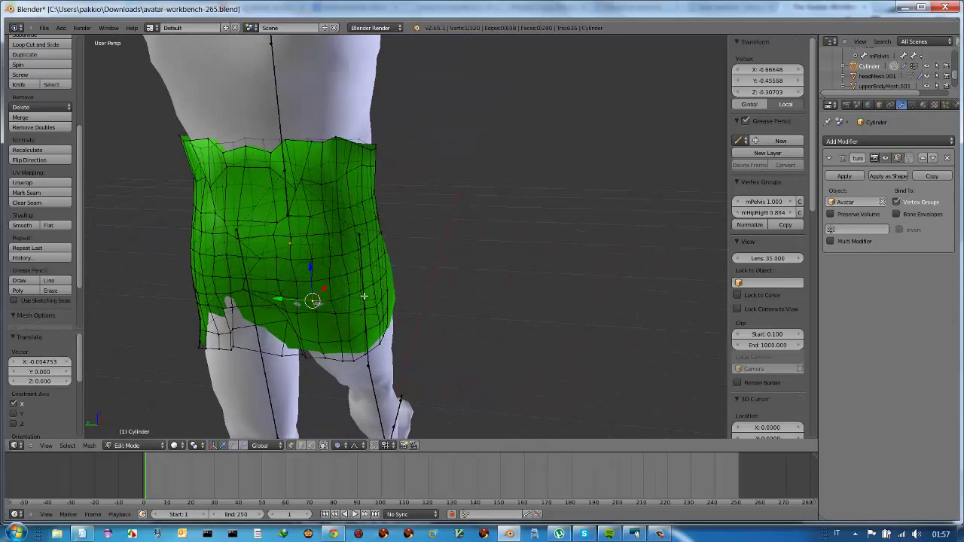
{"action": "mouse_move", "coordinate": [363, 296]}
{"action": "middle_mouse_down"}
{"action": "mouse_move", "coordinate": [382, 303]}
{"action": "mouse_move", "coordinate": [361, 309]}
{"action": "mouse_move", "coordinate": [489, 324]}
{"action": "mouse_move", "coordinate": [264, 315]}
{"action": "middle_mouse_up"}
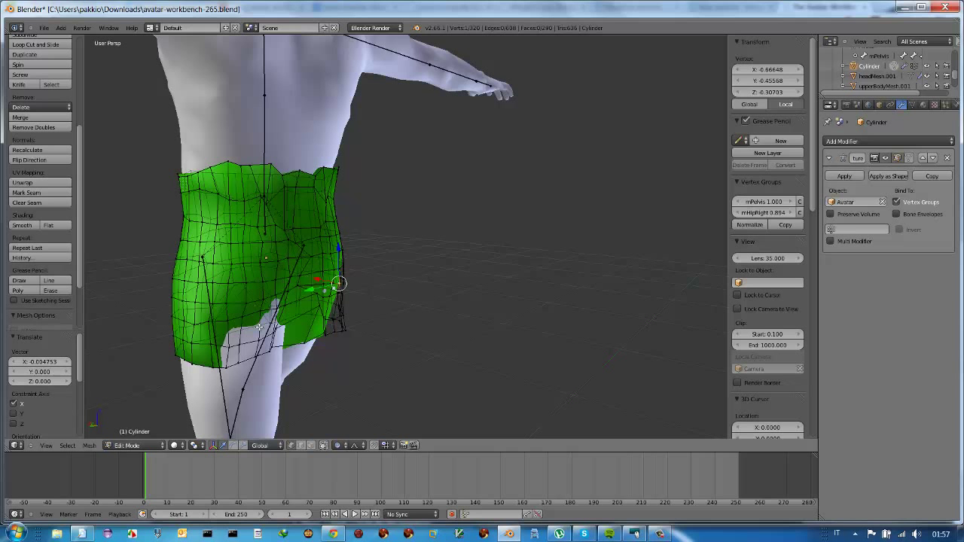
- Move a skirt vertex above the leg along X with a much larger falloff radius
{"action": "right_click", "coordinate": [268, 326]}
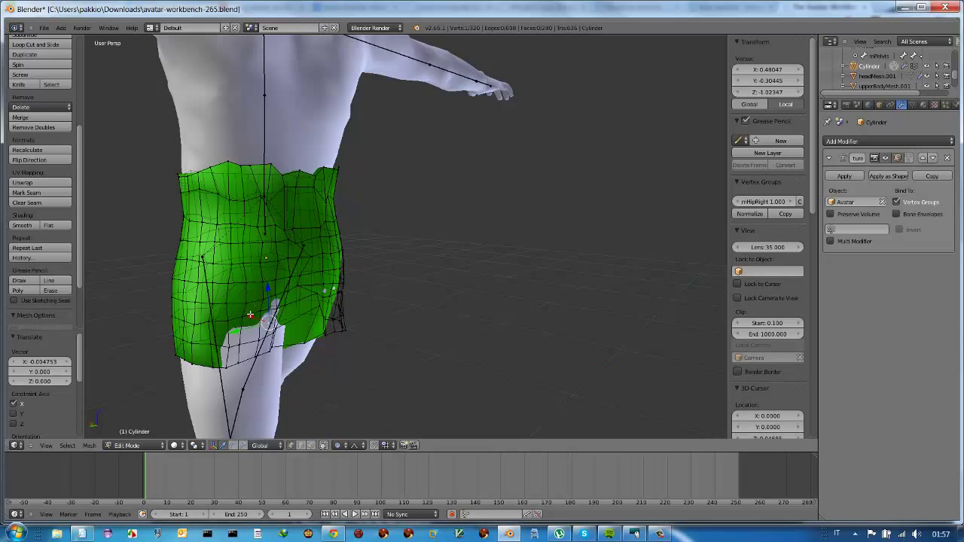
{"action": "key", "text": "g"}
{"action": "key", "text": "x"}
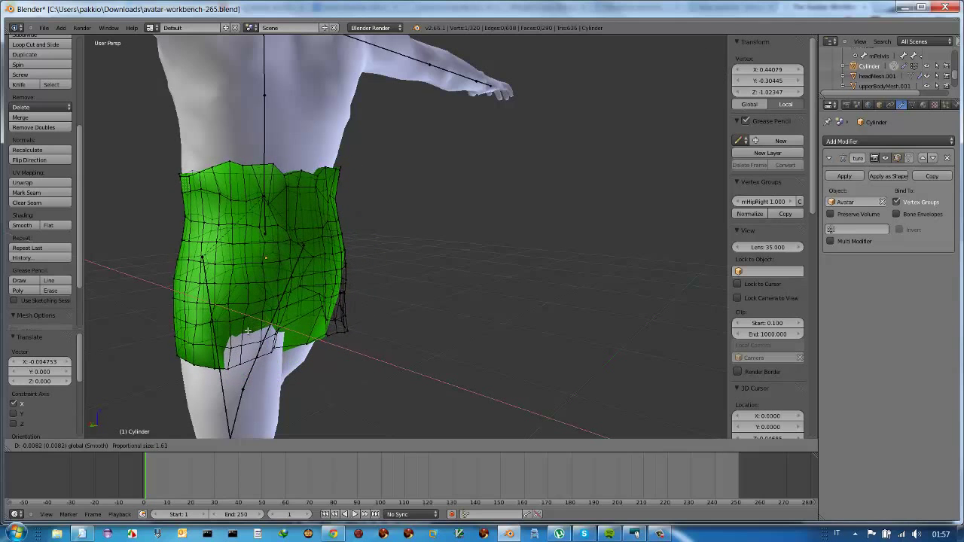
{"action": "scroll", "coordinate": [249, 327], "scroll_direction": "up", "scroll_amount": 4}
{"action": "scroll", "coordinate": [247, 331], "scroll_direction": "up", "scroll_amount": 1}
{"action": "scroll", "coordinate": [247, 332], "scroll_direction": "up", "scroll_amount": 3}
{"action": "scroll", "coordinate": [247, 332], "scroll_direction": "up", "scroll_amount": 2}
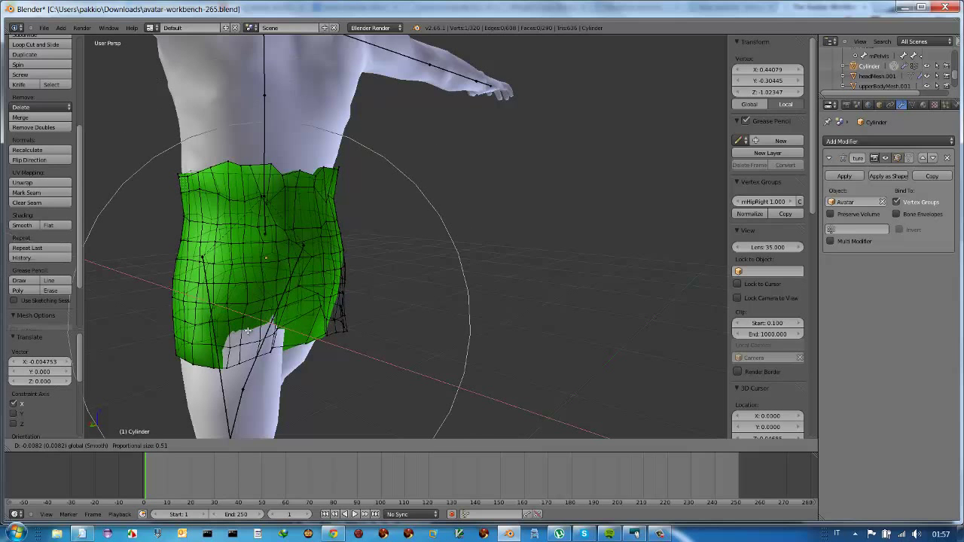
{"action": "scroll", "coordinate": [247, 332], "scroll_direction": "up", "scroll_amount": 2}
{"action": "left_click", "coordinate": [245, 332]}
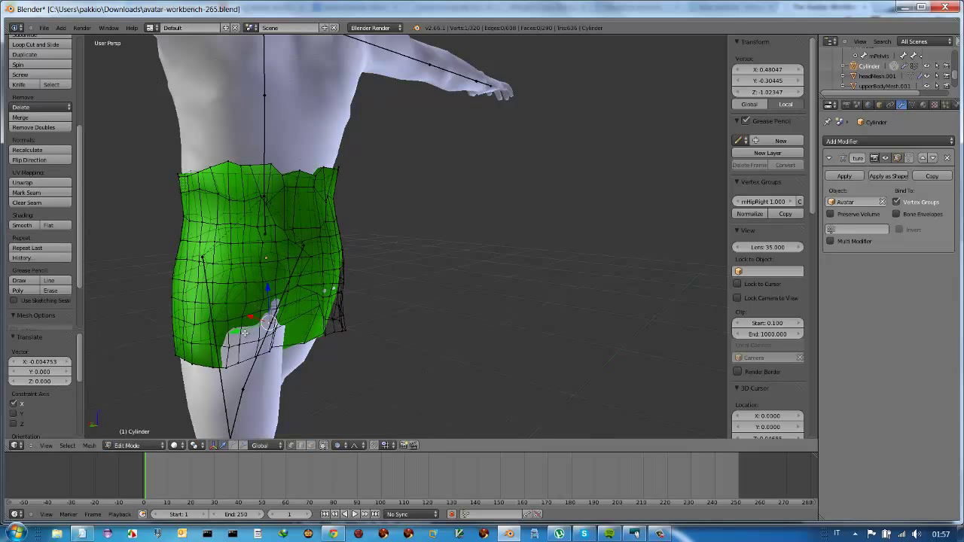
- Nudge that vertex along X once more with a slightly reduced falloff
{"action": "scroll", "coordinate": [236, 345], "scroll_direction": "down", "scroll_amount": 2}
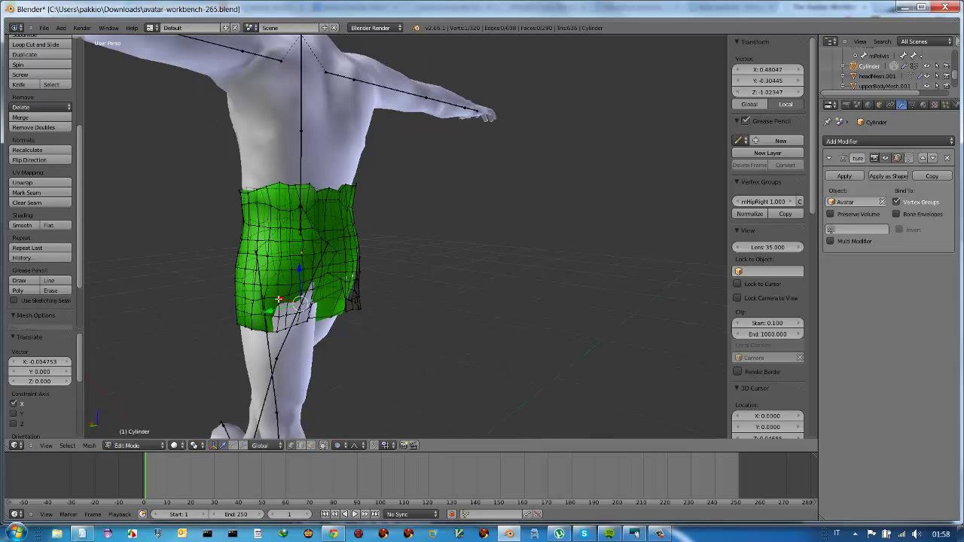
{"action": "key", "text": "g"}
{"action": "key", "text": "x"}
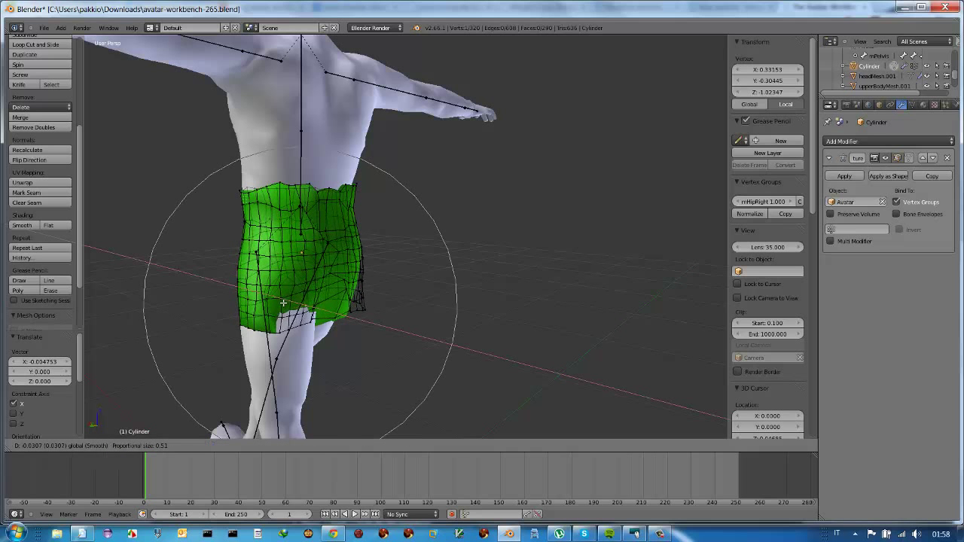
{"action": "left_click", "coordinate": [283, 303]}
{"action": "mouse_move", "coordinate": [283, 303]}
{"action": "middle_mouse_down"}
{"action": "mouse_move", "coordinate": [454, 292]}
{"action": "mouse_move", "coordinate": [548, 299]}
{"action": "middle_mouse_up"}
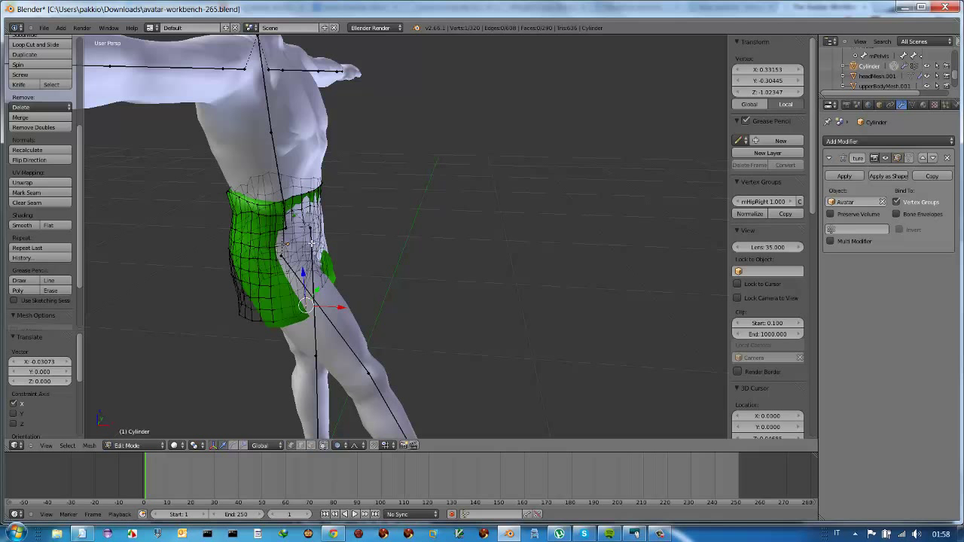
- Shift hip and back skirt vertices along X (to -0.009353), then check the fit all round
{"action": "right_click", "coordinate": [311, 242]}
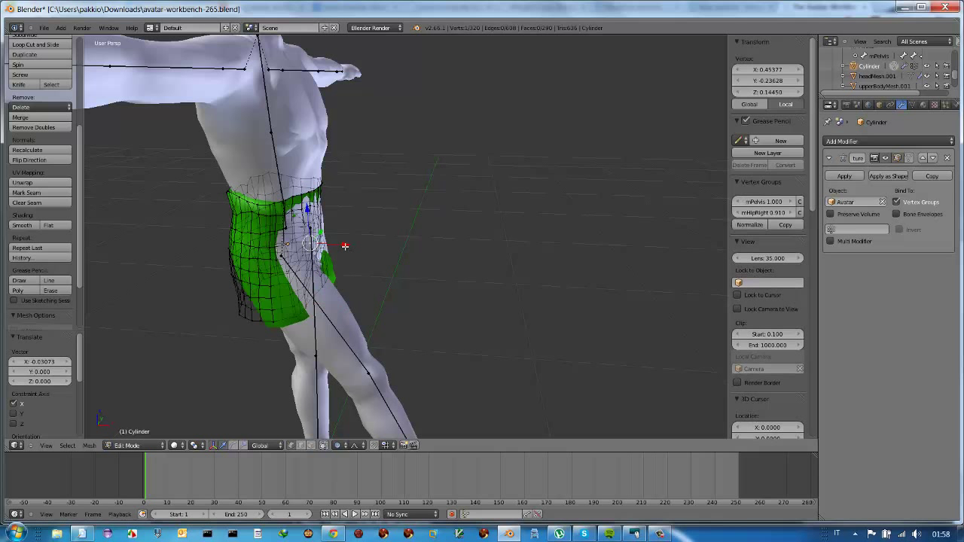
{"action": "left_click_drag", "start_coordinate": [345, 243], "coordinate": [351, 248]}
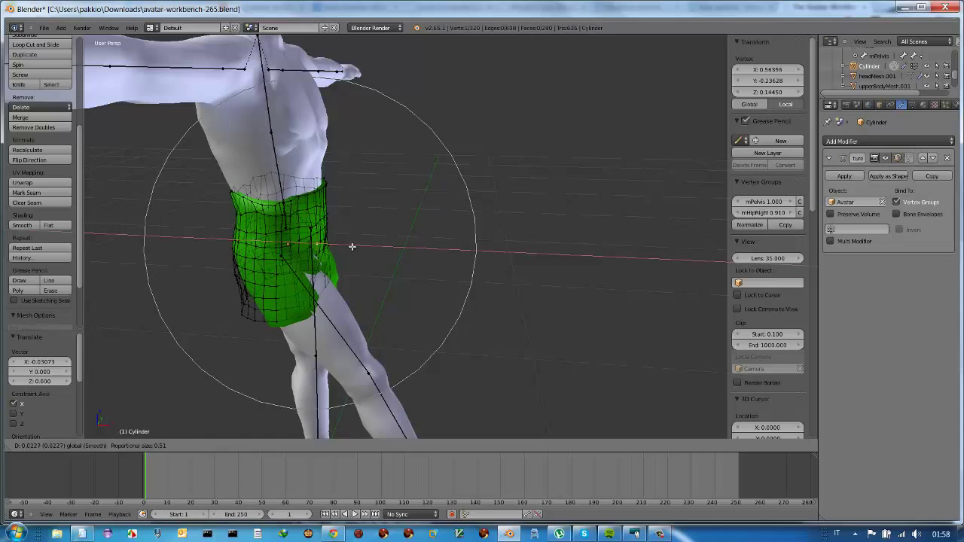
{"action": "mouse_move", "coordinate": [291, 248]}
{"action": "middle_mouse_down"}
{"action": "mouse_move", "coordinate": [439, 240]}
{"action": "mouse_move", "coordinate": [392, 293]}
{"action": "middle_mouse_up"}
{"action": "right_click", "coordinate": [372, 306]}
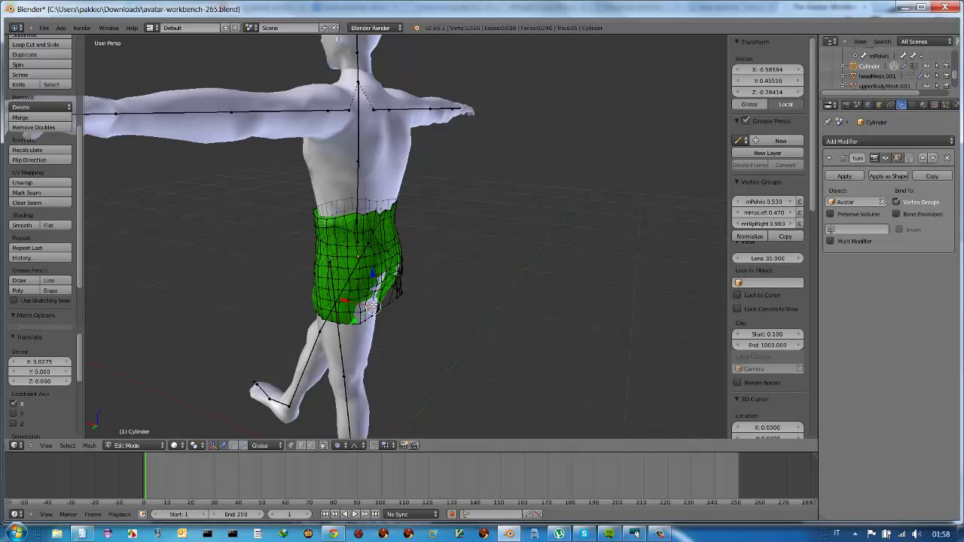
{"action": "key", "text": "g"}
{"action": "key", "text": "x"}
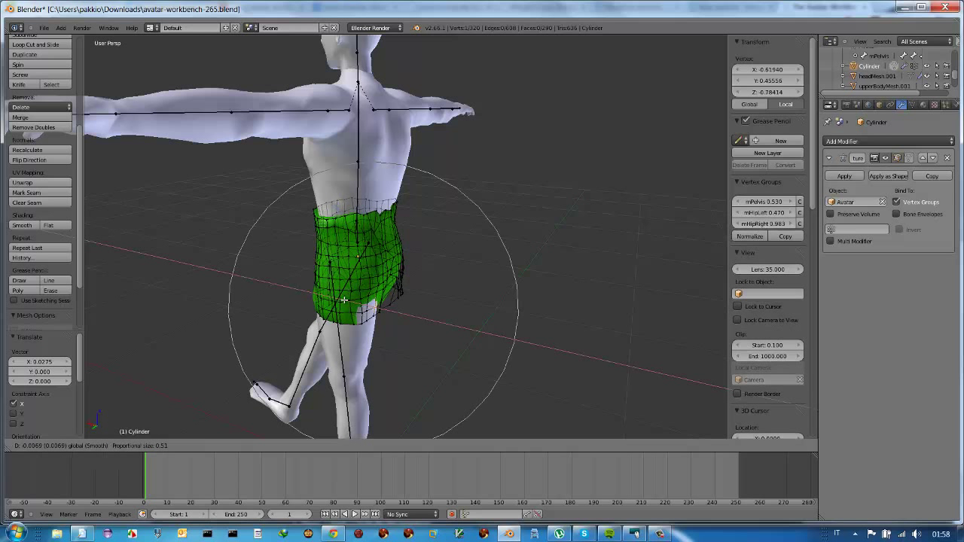
{"action": "left_click", "coordinate": [338, 284]}
{"action": "middle_click_drag", "start_coordinate": [347, 271], "coordinate": [557, 261]}
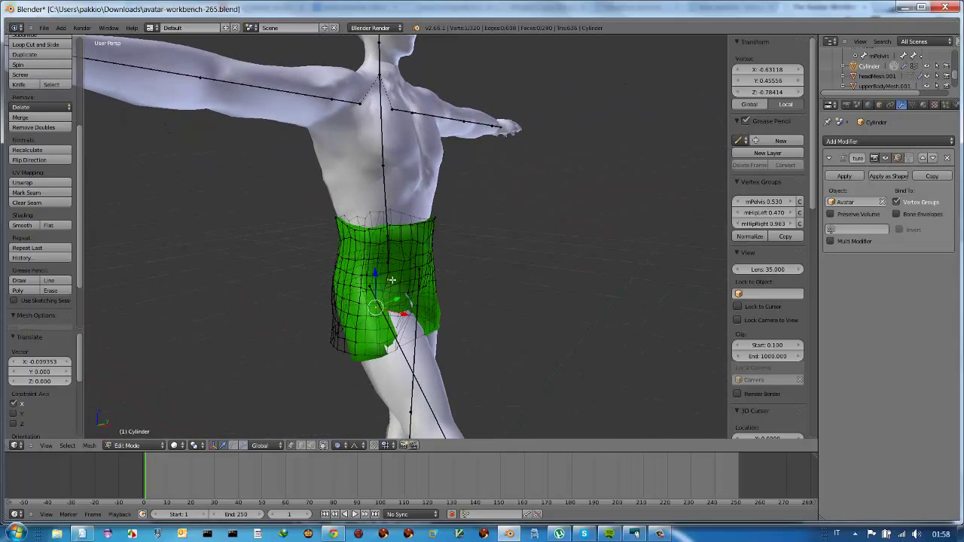
{"action": "middle_click_drag", "start_coordinate": [391, 279], "coordinate": [543, 279]}
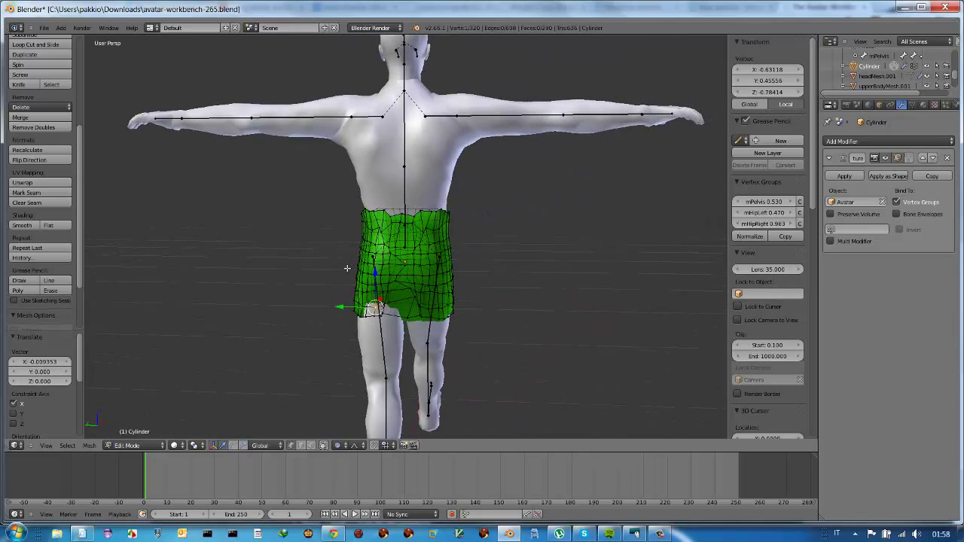
{"action": "mouse_move", "coordinate": [428, 280]}
{"action": "middle_mouse_down"}
{"action": "mouse_move", "coordinate": [351, 269]}
{"action": "mouse_move", "coordinate": [358, 287]}
{"action": "middle_mouse_up"}
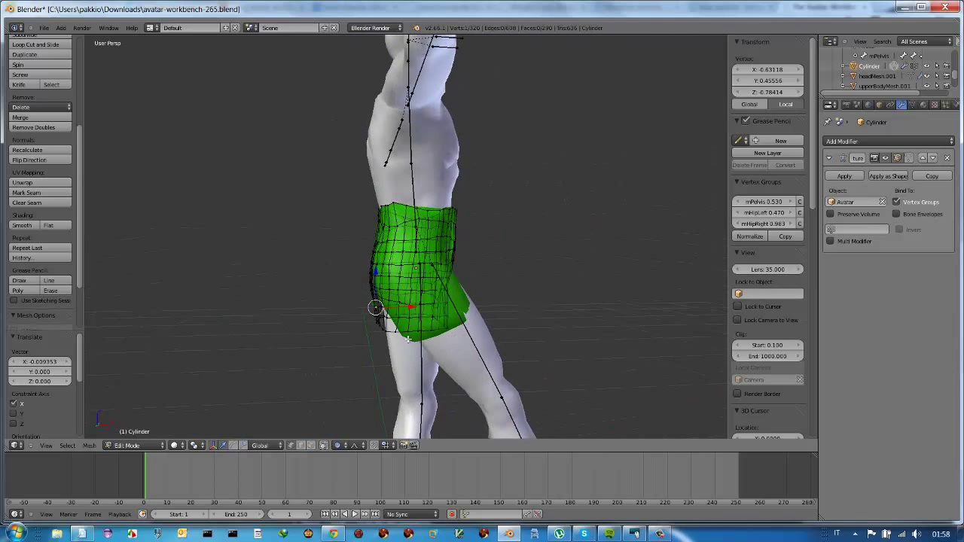
{"action": "middle_click_drag", "start_coordinate": [419, 312], "coordinate": [401, 316]}
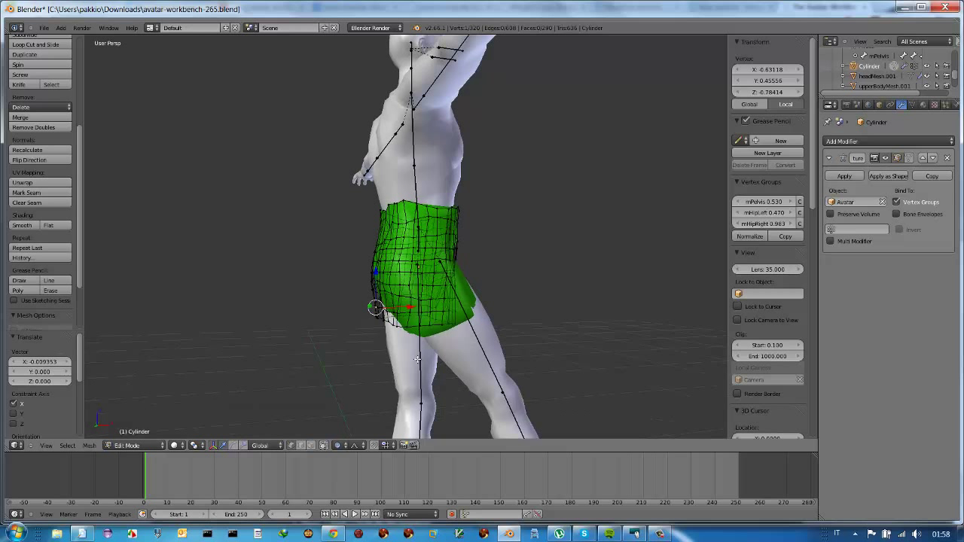
{"action": "left_click", "coordinate": [160, 445]}
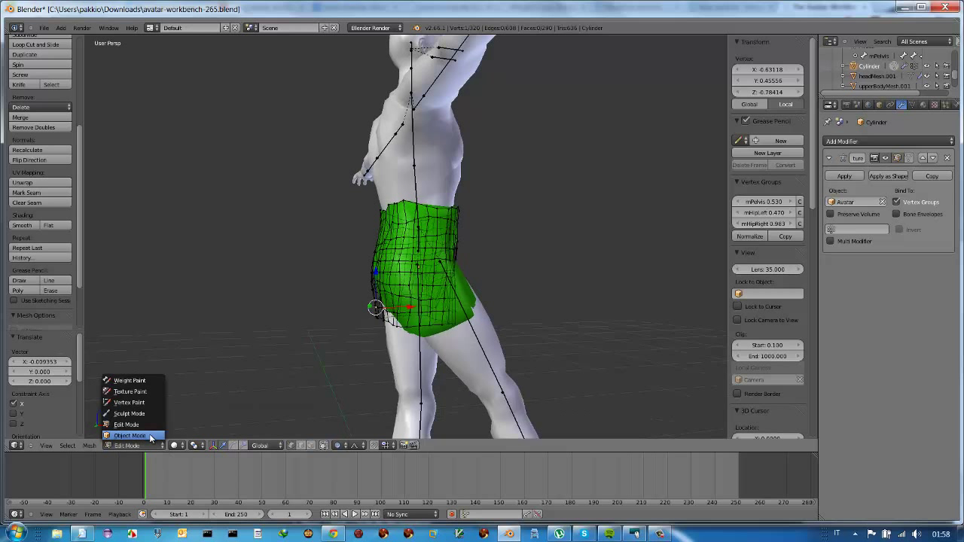
- Return to Object Mode and select the Avatar armature instead of the upperBodyMesh.001 body
{"action": "left_click", "coordinate": [150, 436]}
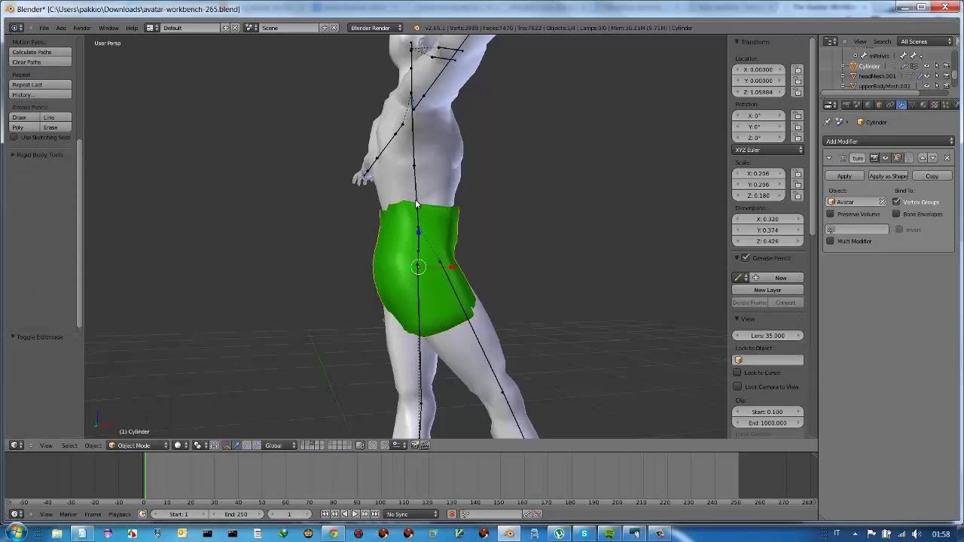
{"action": "scroll", "coordinate": [372, 223], "scroll_direction": "down", "scroll_amount": 3}
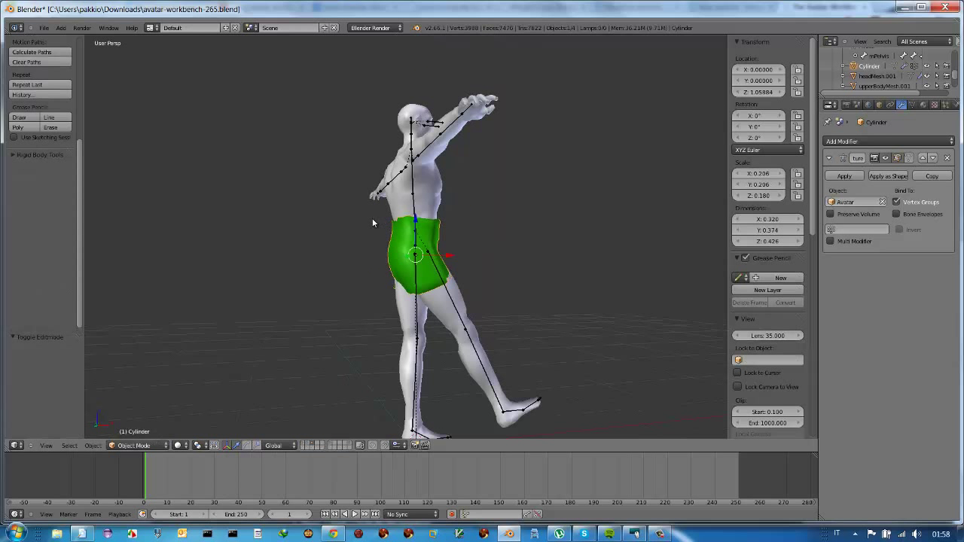
{"action": "right_click", "coordinate": [437, 124]}
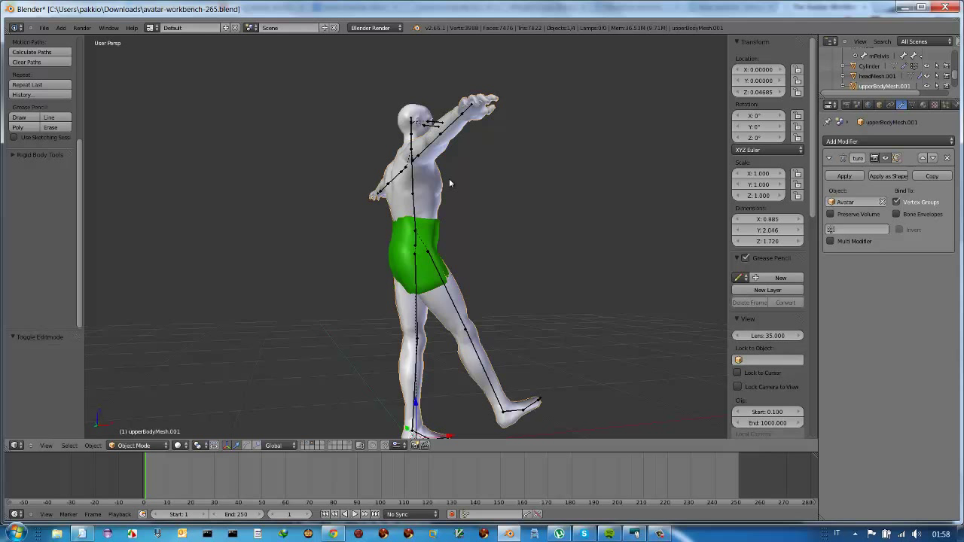
{"action": "middle_click_drag", "start_coordinate": [452, 180], "coordinate": [449, 132]}
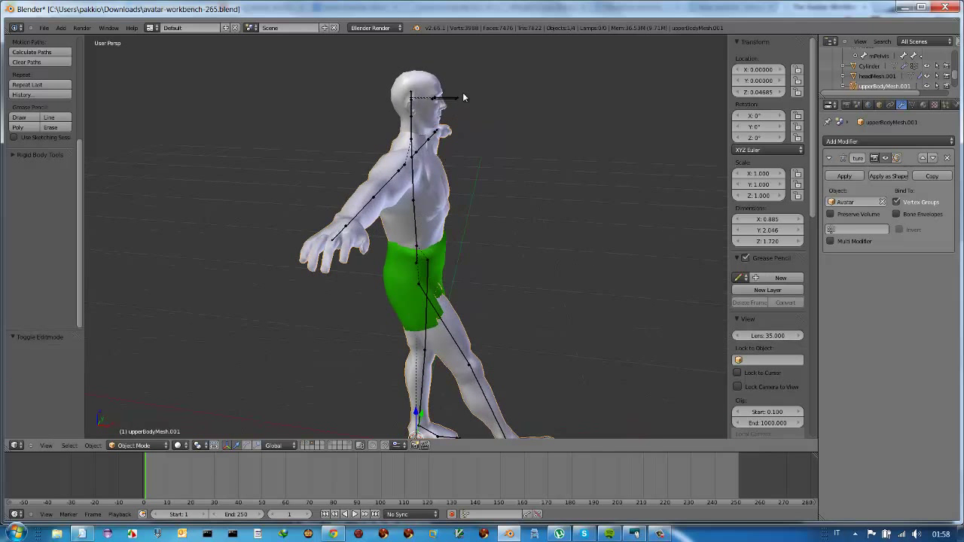
{"action": "right_click", "coordinate": [456, 98]}
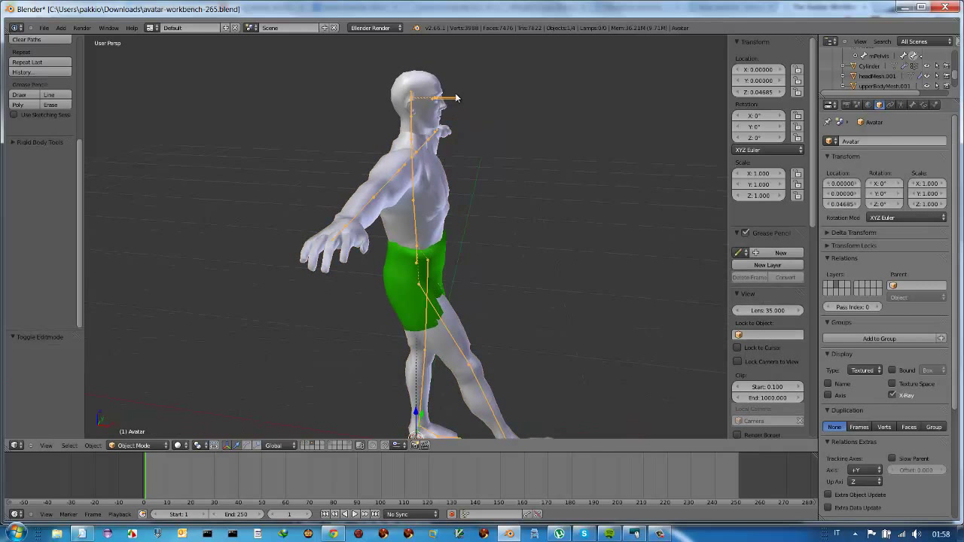
{"action": "right_click", "coordinate": [456, 348]}
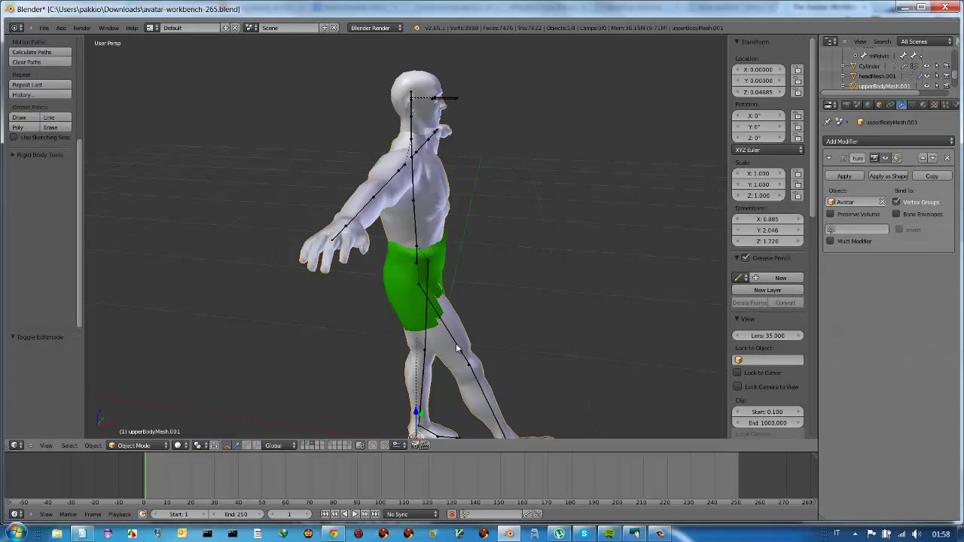
{"action": "right_click", "coordinate": [455, 348]}
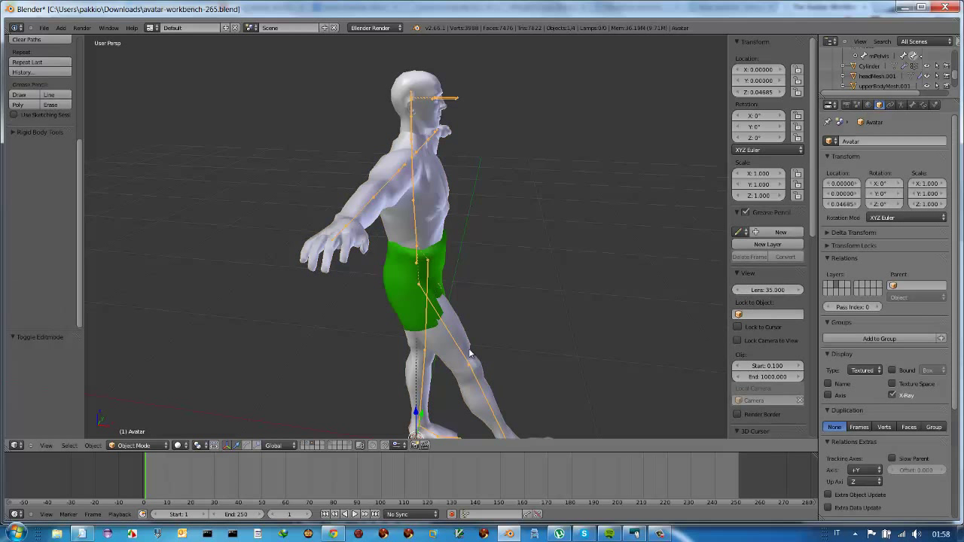
- Switch the armature to Pose Mode and open the Pose menu
{"action": "left_click", "coordinate": [129, 445]}
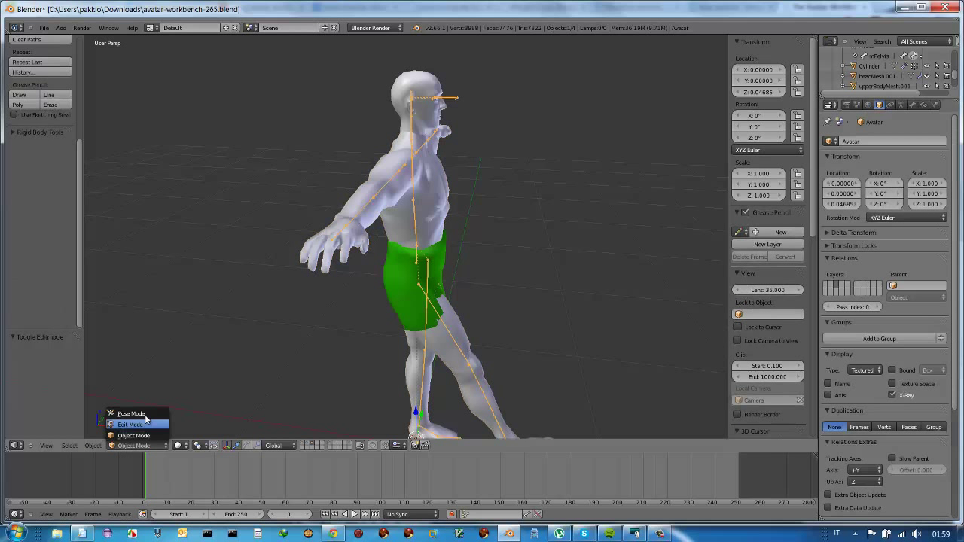
{"action": "left_click", "coordinate": [137, 410]}
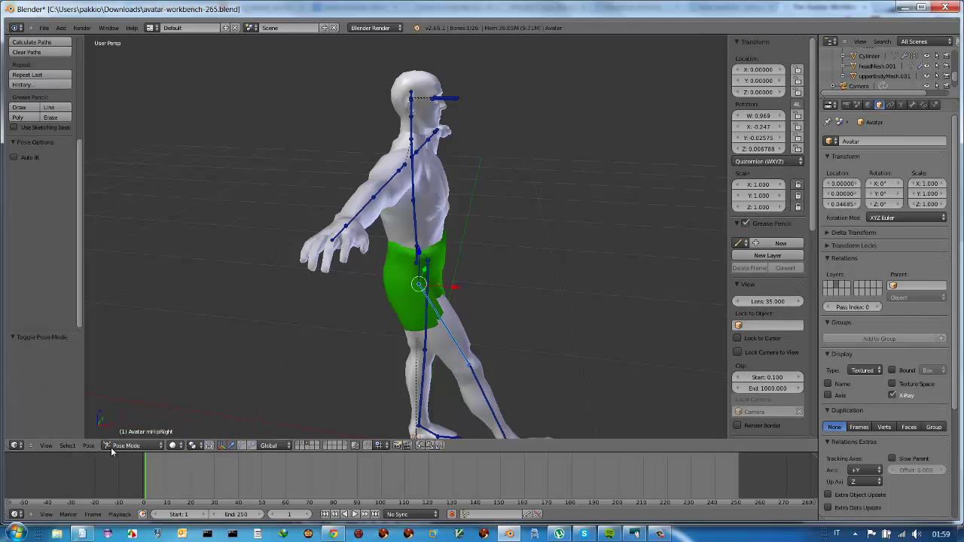
{"action": "left_click", "coordinate": [87, 445]}
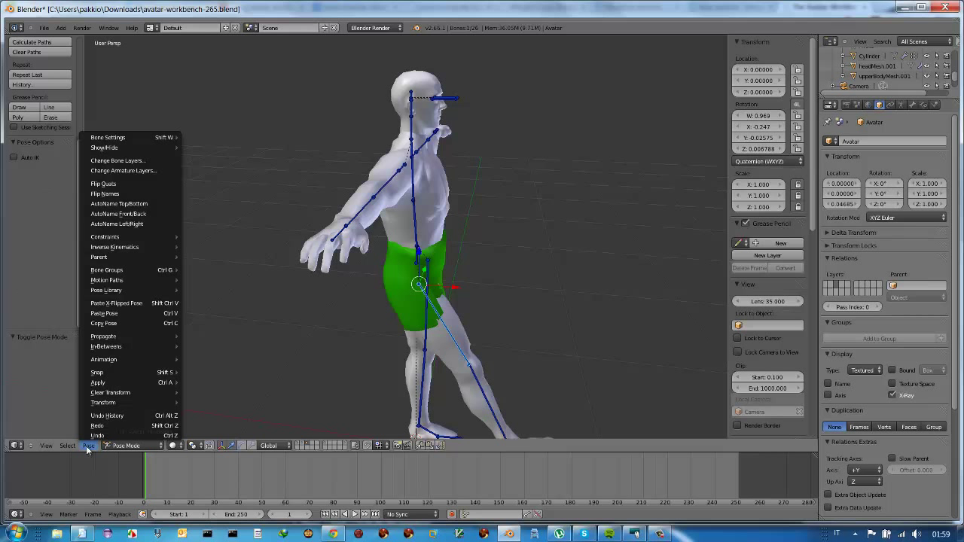
{"action": "mouse_move", "coordinate": [111, 392]}
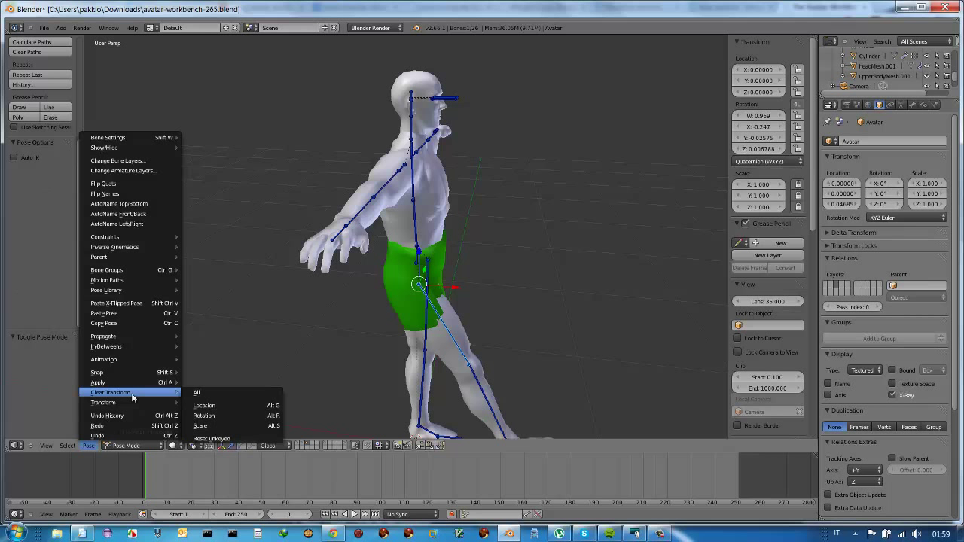
- Clear all bone transforms so the right leg straightens, then inspect and select the green skirt
{"action": "left_click", "coordinate": [209, 397]}
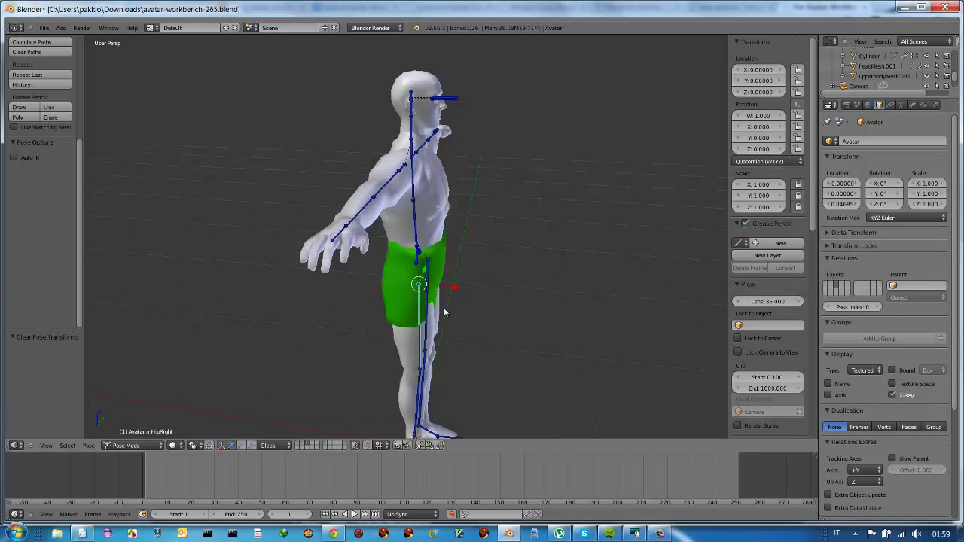
{"action": "middle_click_drag", "start_coordinate": [444, 312], "coordinate": [297, 285]}
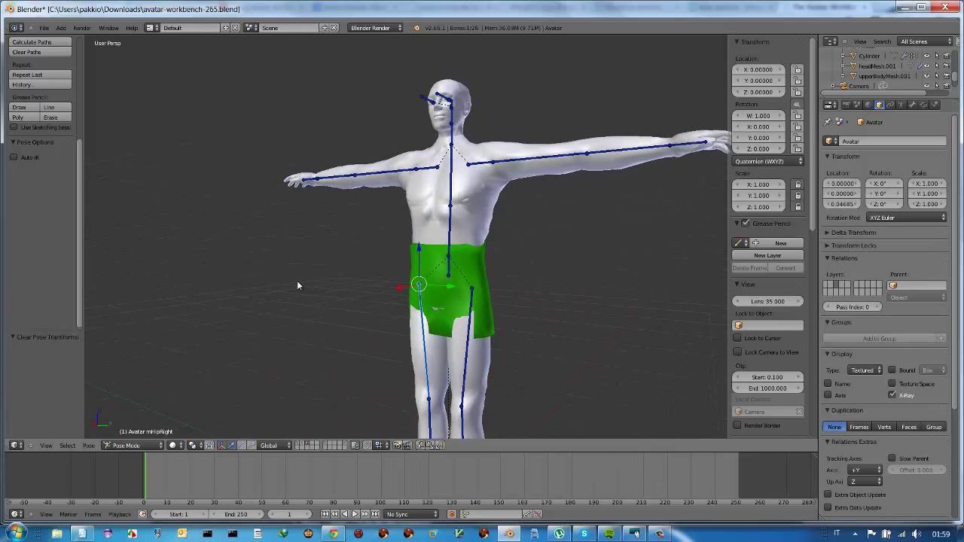
{"action": "middle_click_drag", "start_coordinate": [297, 286], "coordinate": [510, 342]}
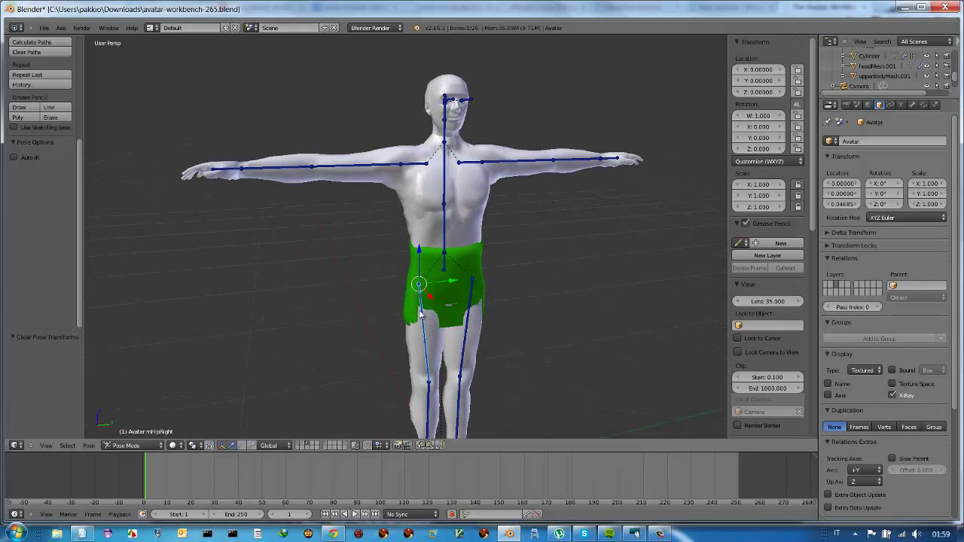
{"action": "middle_click_drag", "start_coordinate": [422, 314], "coordinate": [491, 320]}
{"action": "mouse_move", "coordinate": [552, 313]}
{"action": "middle_mouse_down"}
{"action": "mouse_move", "coordinate": [597, 304]}
{"action": "mouse_move", "coordinate": [399, 311]}
{"action": "mouse_move", "coordinate": [451, 309]}
{"action": "mouse_move", "coordinate": [443, 291]}
{"action": "mouse_move", "coordinate": [452, 288]}
{"action": "mouse_move", "coordinate": [481, 295]}
{"action": "middle_mouse_up"}
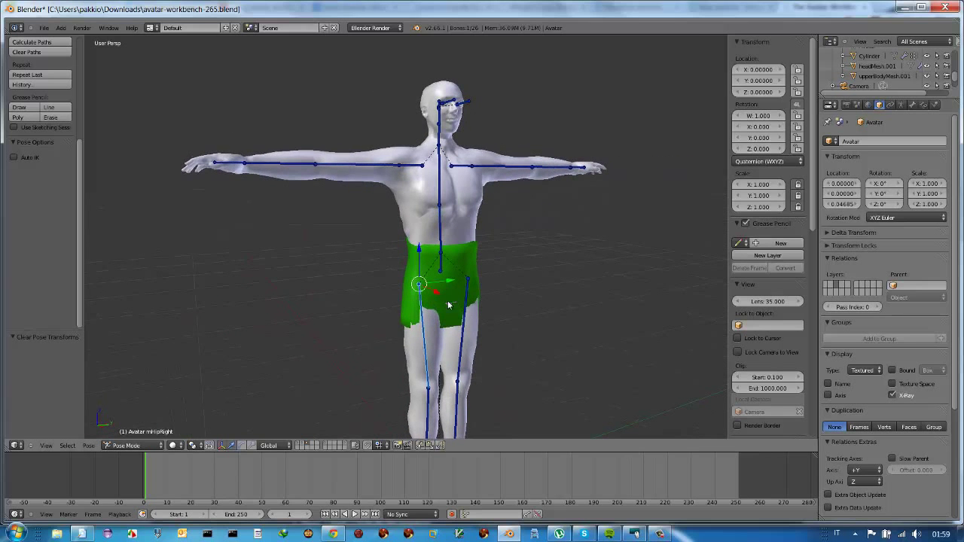
{"action": "mouse_move", "coordinate": [440, 328]}
{"action": "middle_mouse_down"}
{"action": "mouse_move", "coordinate": [462, 307]}
{"action": "mouse_move", "coordinate": [521, 312]}
{"action": "mouse_move", "coordinate": [386, 299]}
{"action": "mouse_move", "coordinate": [449, 322]}
{"action": "middle_mouse_up"}
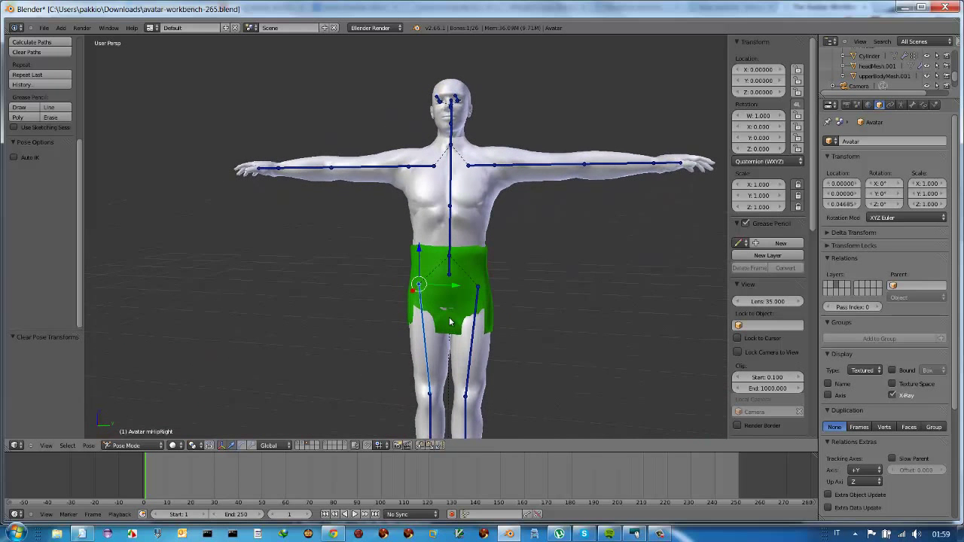
{"action": "right_click", "coordinate": [475, 274]}
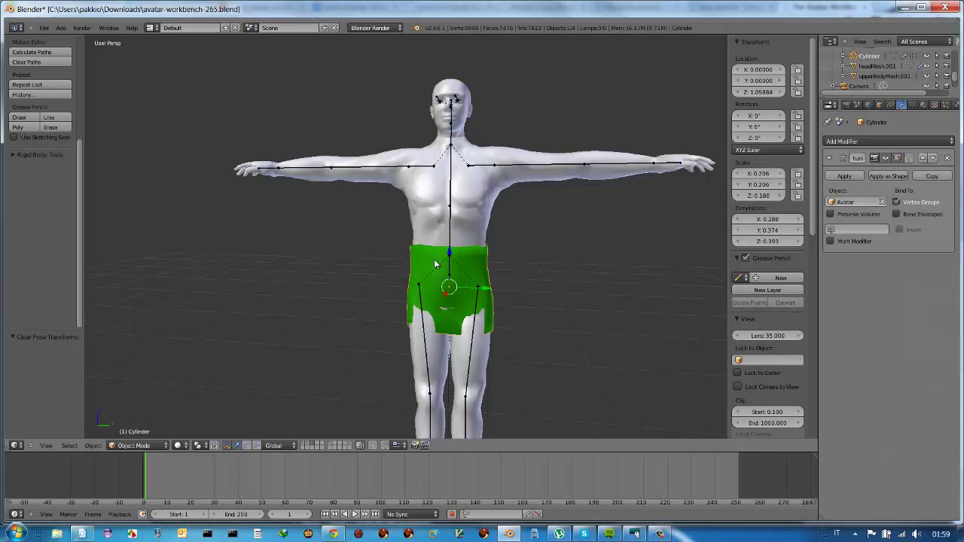
{"action": "middle_click_drag", "start_coordinate": [450, 277], "coordinate": [758, 276]}
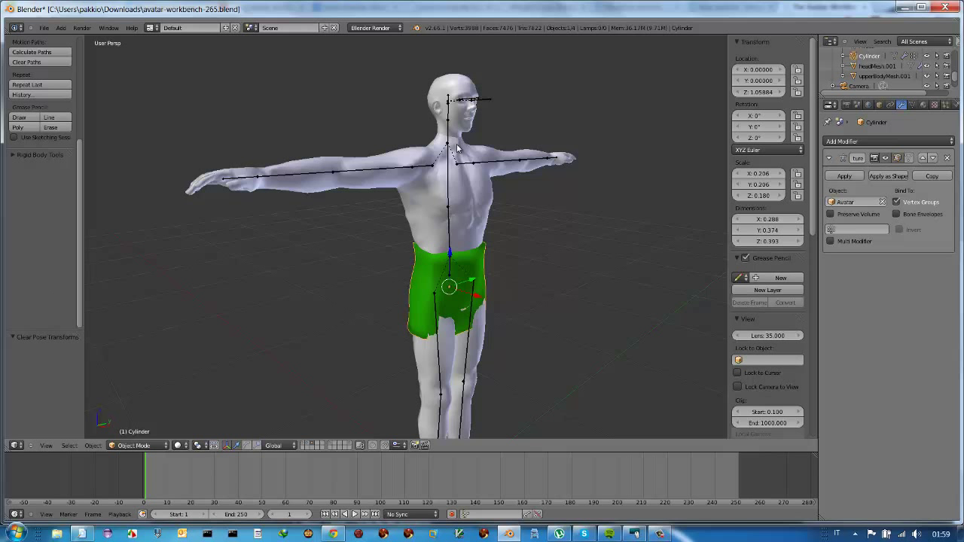
- Select the mTorso bone and rotate it with the rotate manipulator to test the skirt
{"action": "right_click", "coordinate": [489, 101]}
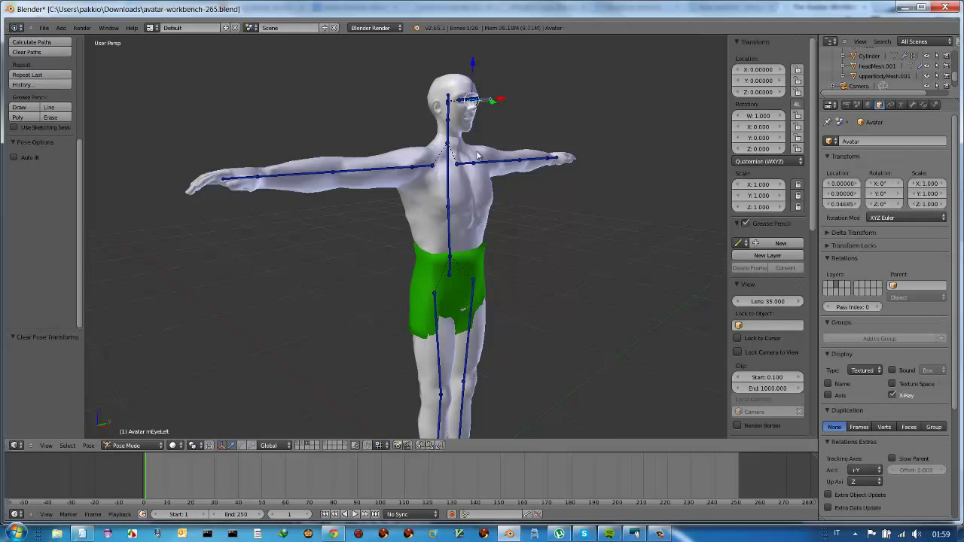
{"action": "right_click", "coordinate": [449, 226]}
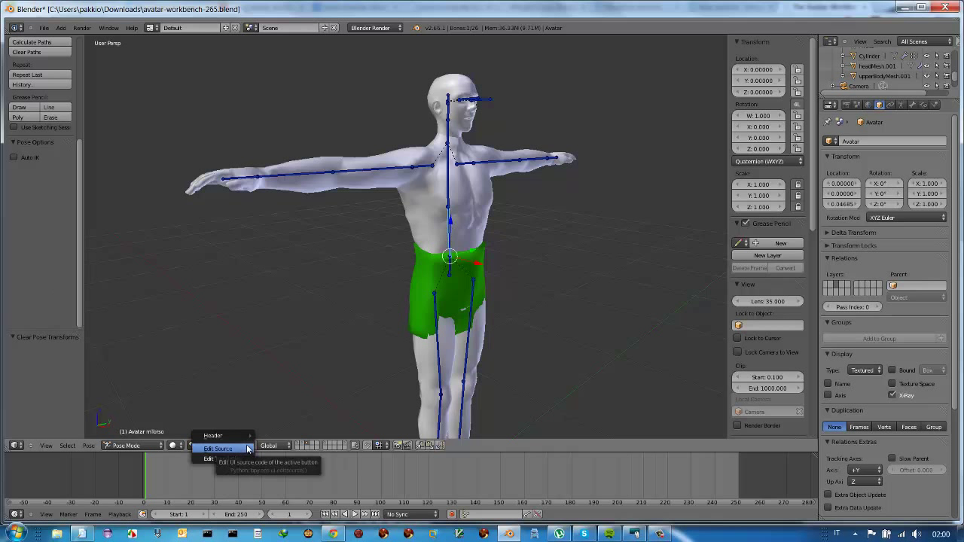
{"action": "left_click", "coordinate": [241, 445]}
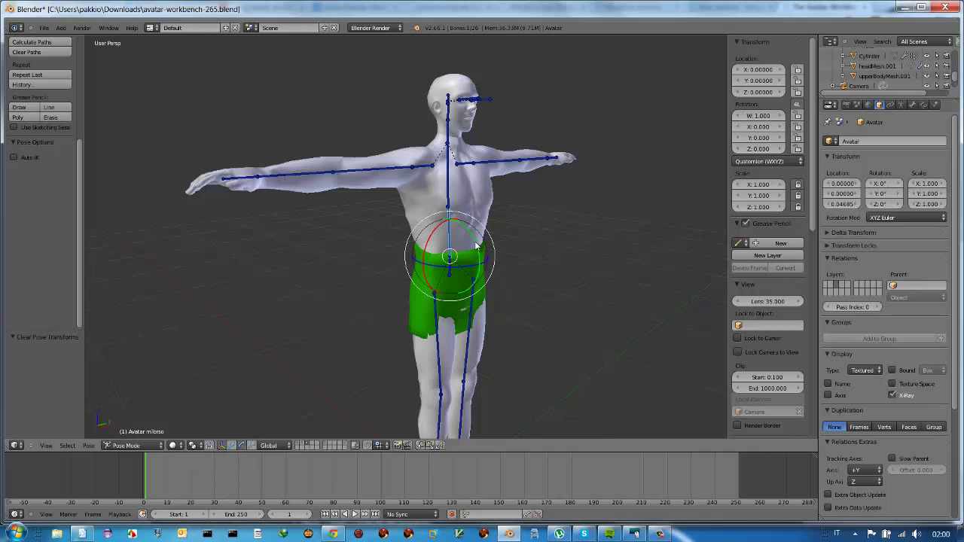
{"action": "mouse_move", "coordinate": [476, 244]}
{"action": "left_mouse_down"}
{"action": "mouse_move", "coordinate": [474, 256]}
{"action": "mouse_move", "coordinate": [451, 249]}
{"action": "mouse_move", "coordinate": [471, 251]}
{"action": "left_mouse_up"}
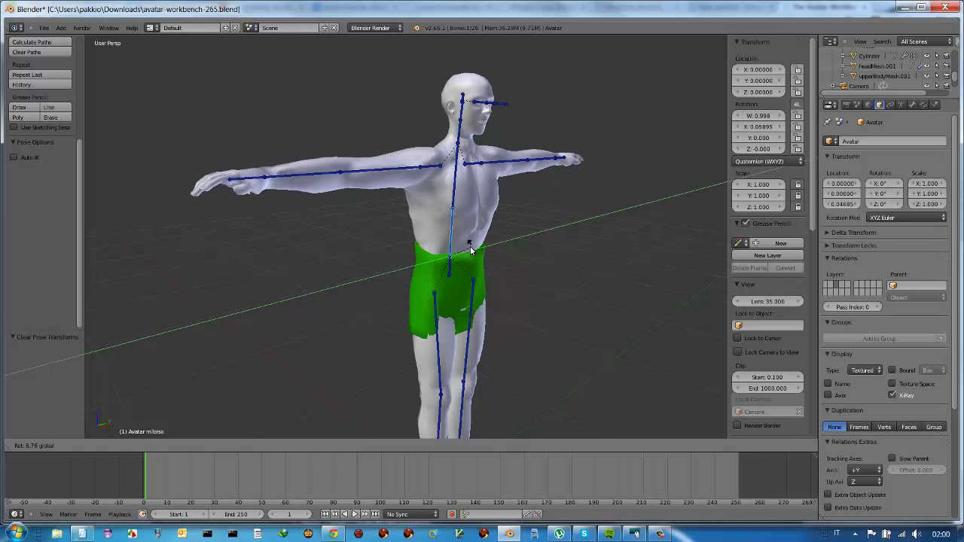
{"action": "left_click", "coordinate": [457, 260]}
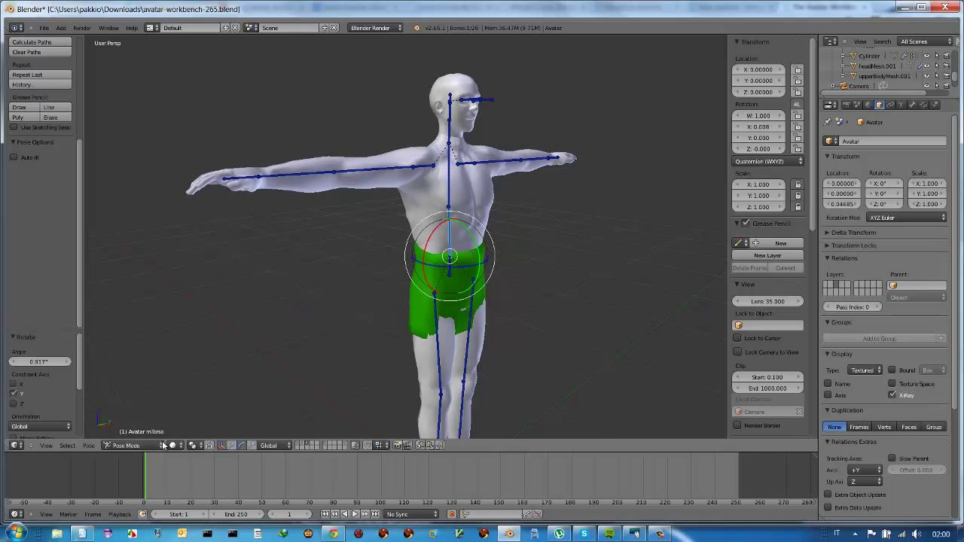
- Tilt the mPelvis bone, then reselect the armature and return it to Pose Mode
{"action": "right_click", "coordinate": [449, 270]}
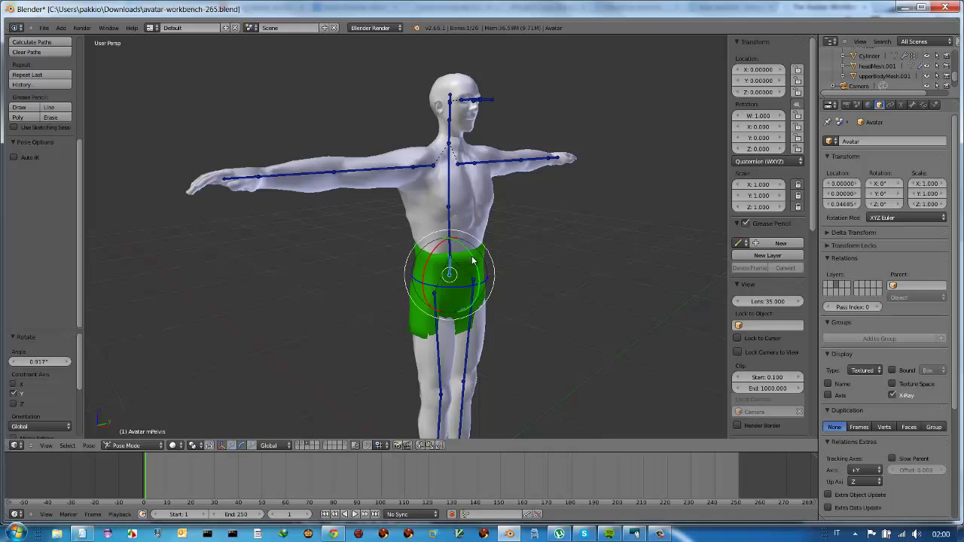
{"action": "left_click_drag", "start_coordinate": [472, 259], "coordinate": [463, 260]}
{"action": "right_click", "coordinate": [463, 261]}
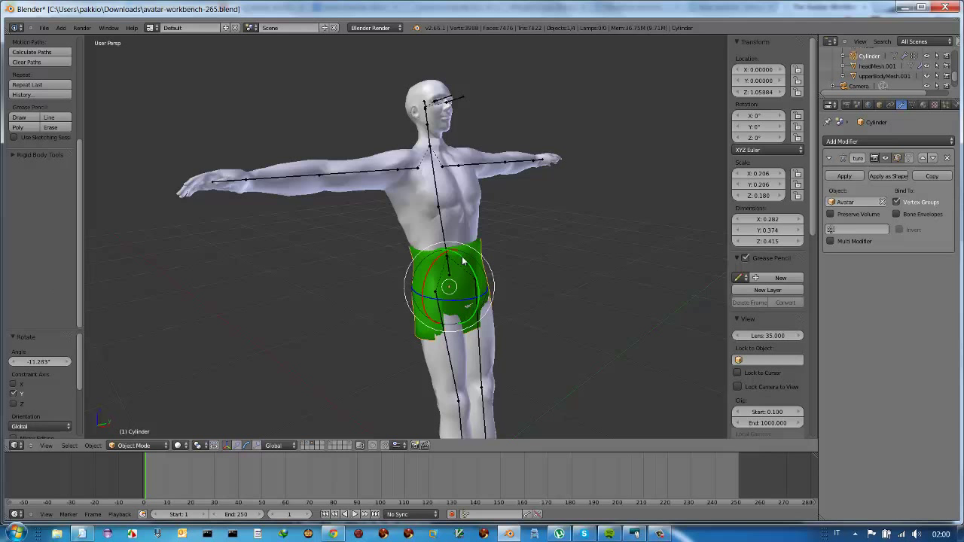
{"action": "right_click", "coordinate": [463, 260]}
{"action": "key", "text": "ctrl+Tab"}
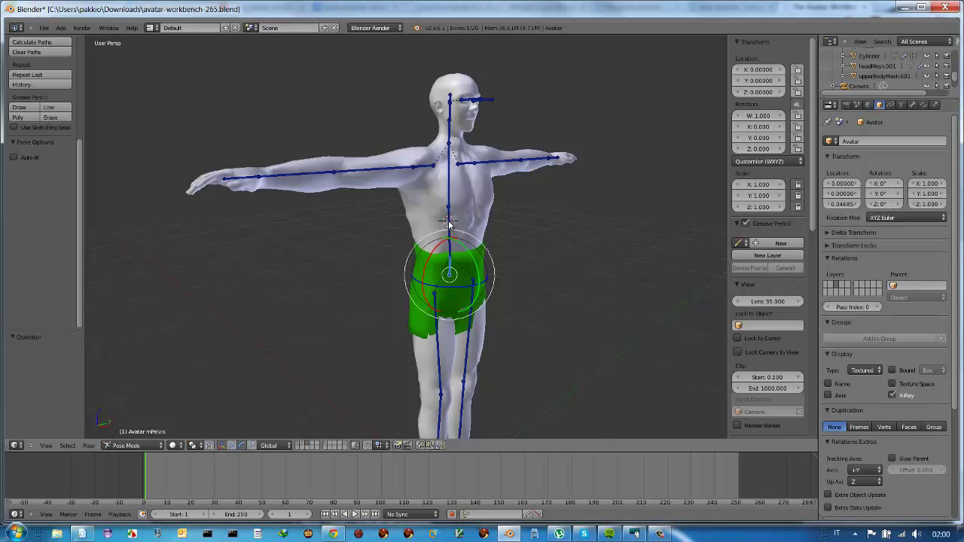
- Rotate mTorso with R, swing the left hip bone outward, then reset the leg's rotation
{"action": "right_click", "coordinate": [449, 224]}
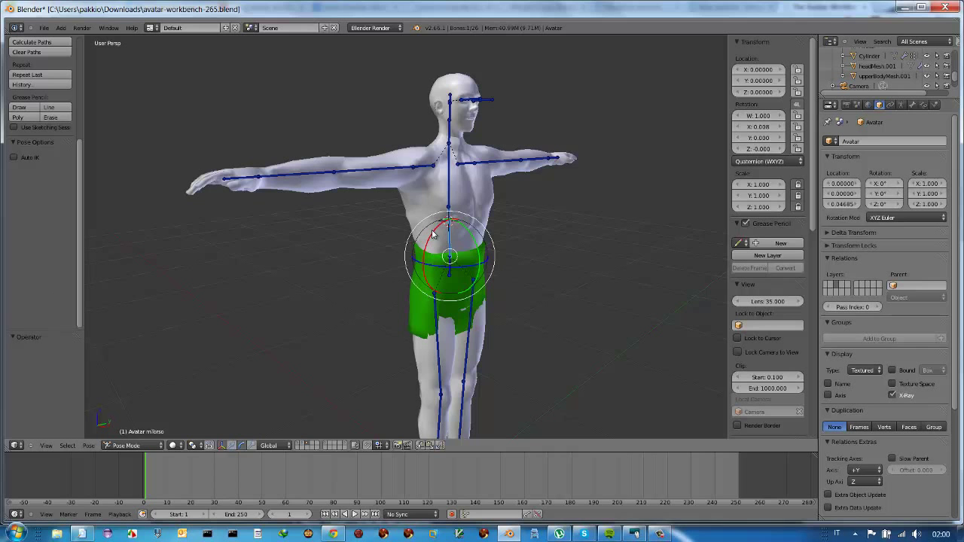
{"action": "key", "text": "r"}
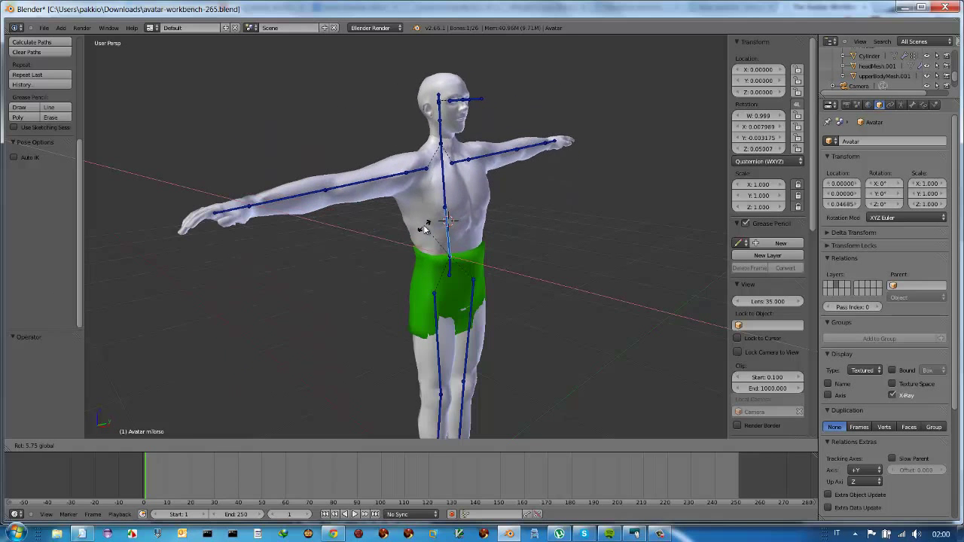
{"action": "left_click", "coordinate": [425, 228]}
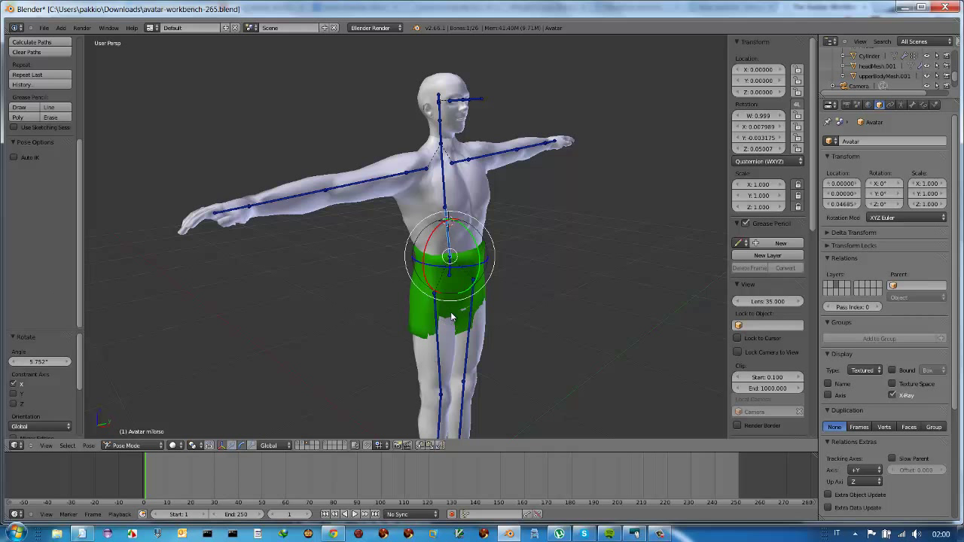
{"action": "middle_click_drag", "start_coordinate": [451, 316], "coordinate": [470, 344]}
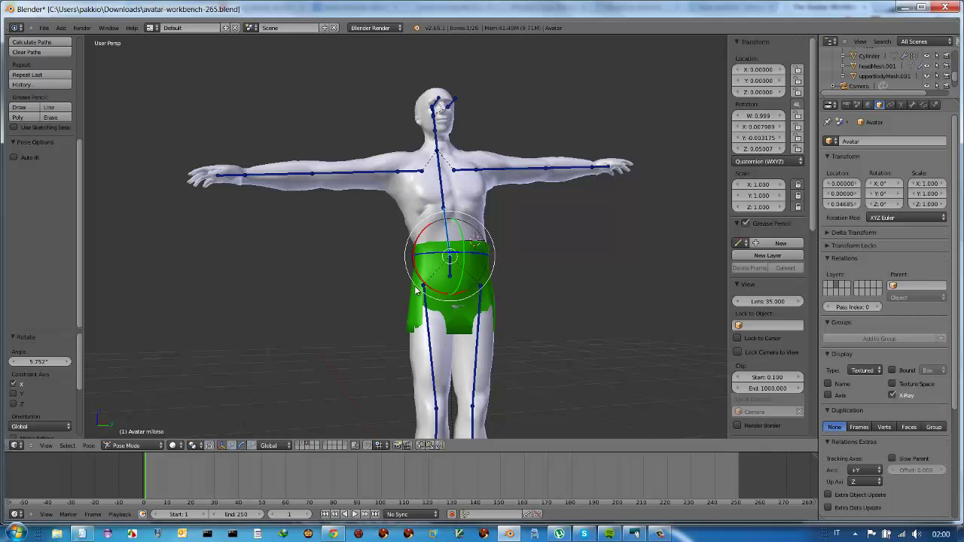
{"action": "right_click", "coordinate": [475, 354]}
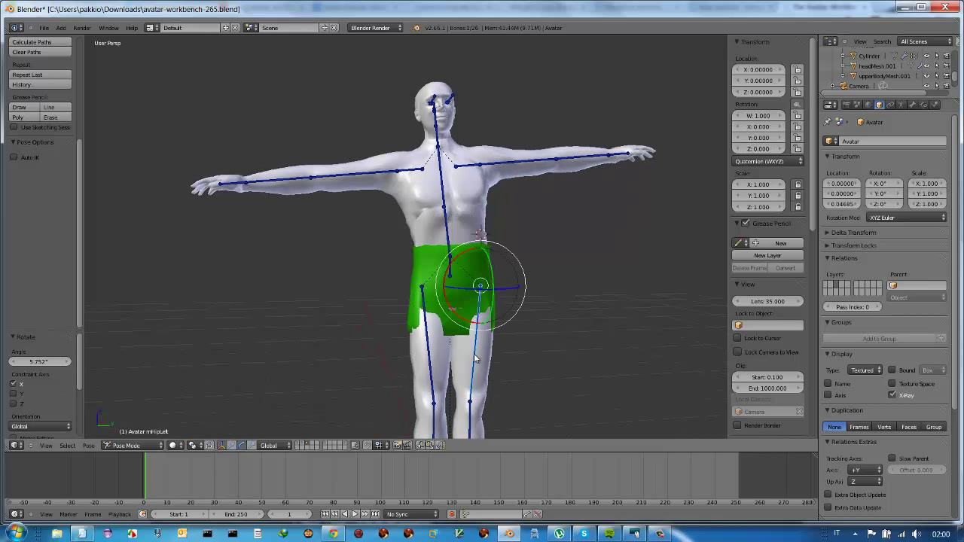
{"action": "mouse_move", "coordinate": [444, 301]}
{"action": "left_mouse_down"}
{"action": "mouse_move", "coordinate": [459, 335]}
{"action": "mouse_move", "coordinate": [448, 310]}
{"action": "left_mouse_up"}
{"action": "key", "text": "alt+r"}
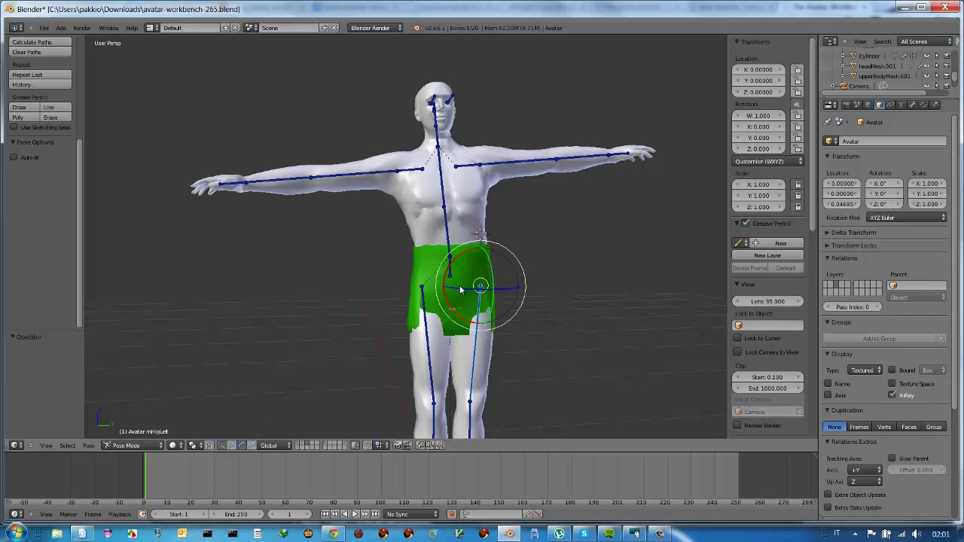
- Clear all bone transforms back to rest pose, then switch the Avatar armature to Object Mode
{"action": "left_click", "coordinate": [88, 444]}
{"action": "mouse_move", "coordinate": [111, 392]}
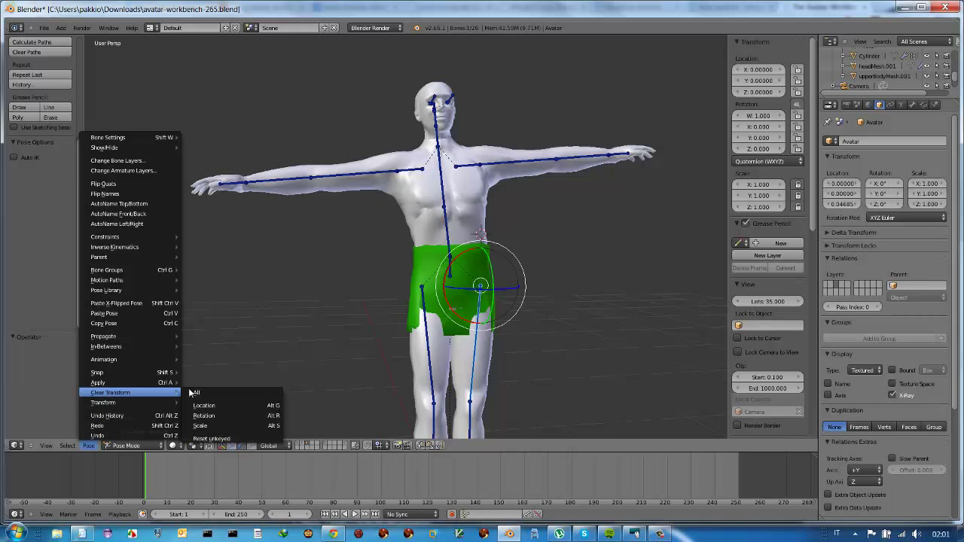
{"action": "left_click", "coordinate": [196, 392]}
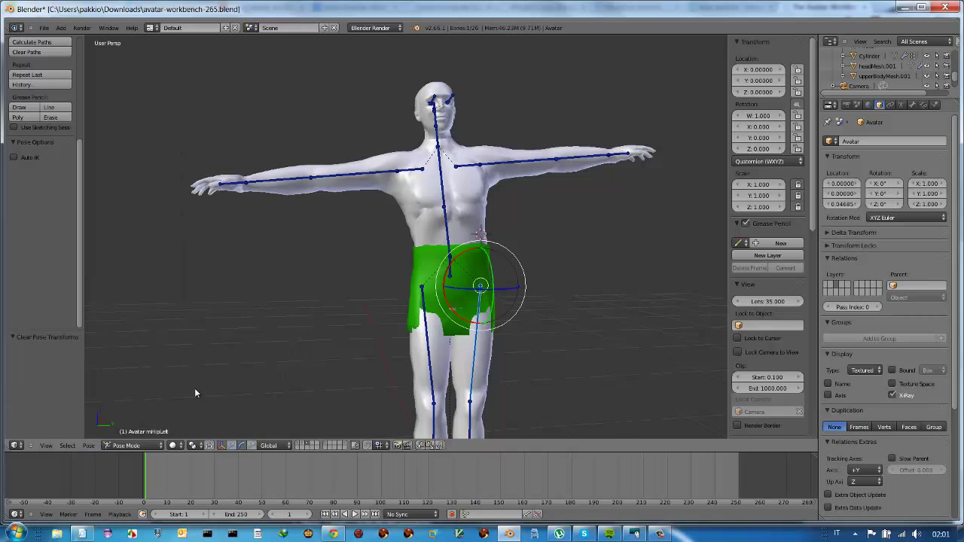
{"action": "left_click", "coordinate": [155, 445]}
{"action": "key", "text": "Tab"}
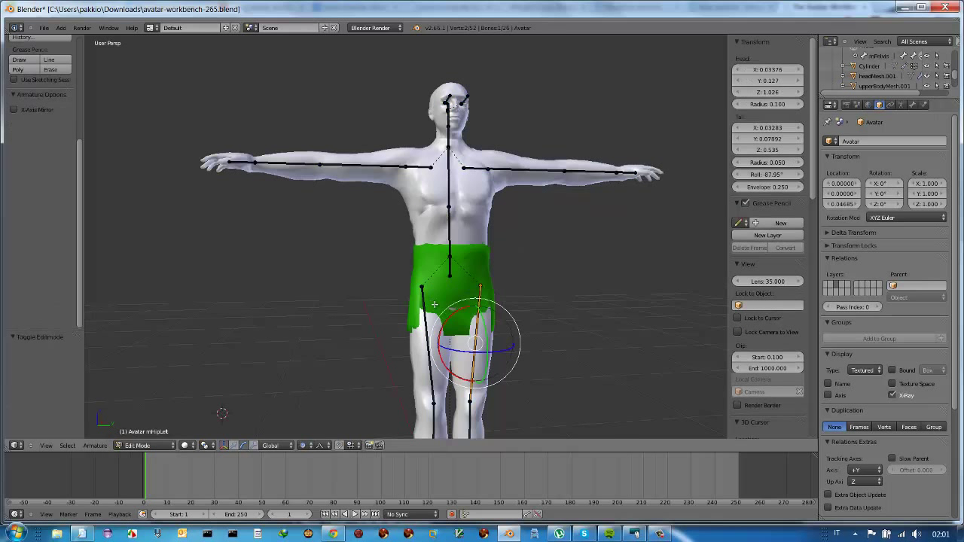
{"action": "left_click", "coordinate": [147, 445]}
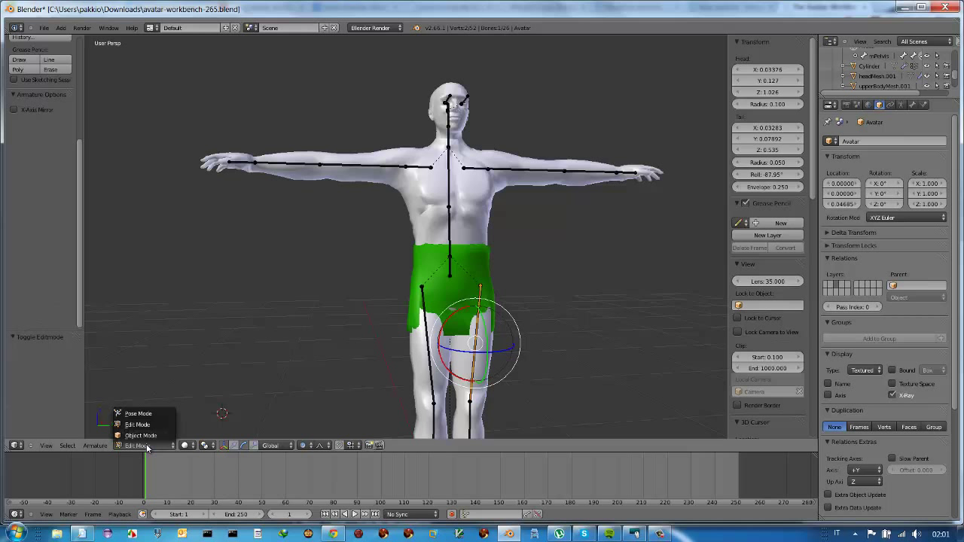
{"action": "left_click", "coordinate": [140, 435]}
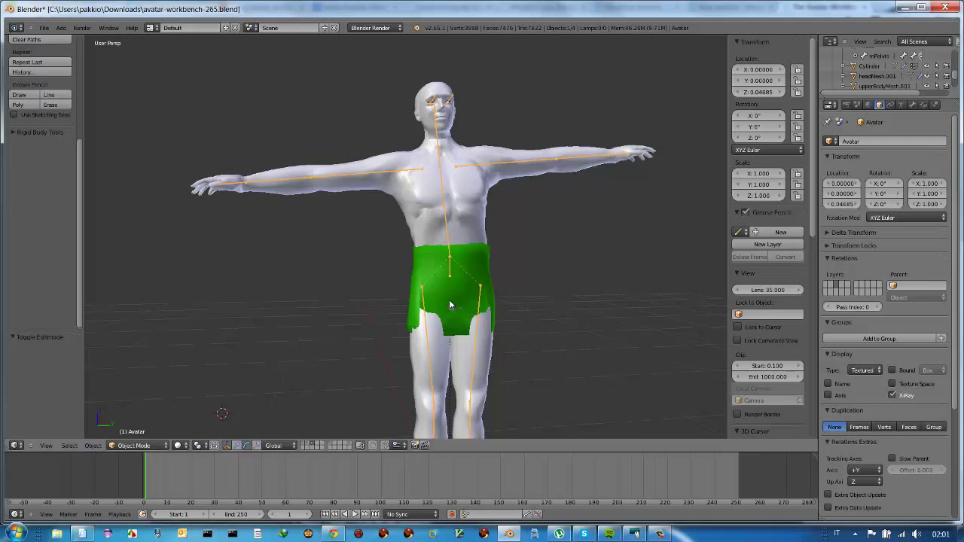
- Put the Avatar armature in Pose Mode, reset the selected bone's rotation and select all bones
{"action": "mouse_move", "coordinate": [449, 304]}
{"action": "middle_mouse_down"}
{"action": "mouse_move", "coordinate": [554, 316]}
{"action": "mouse_move", "coordinate": [567, 301]}
{"action": "mouse_move", "coordinate": [459, 312]}
{"action": "mouse_move", "coordinate": [447, 305]}
{"action": "mouse_move", "coordinate": [434, 320]}
{"action": "middle_mouse_up"}
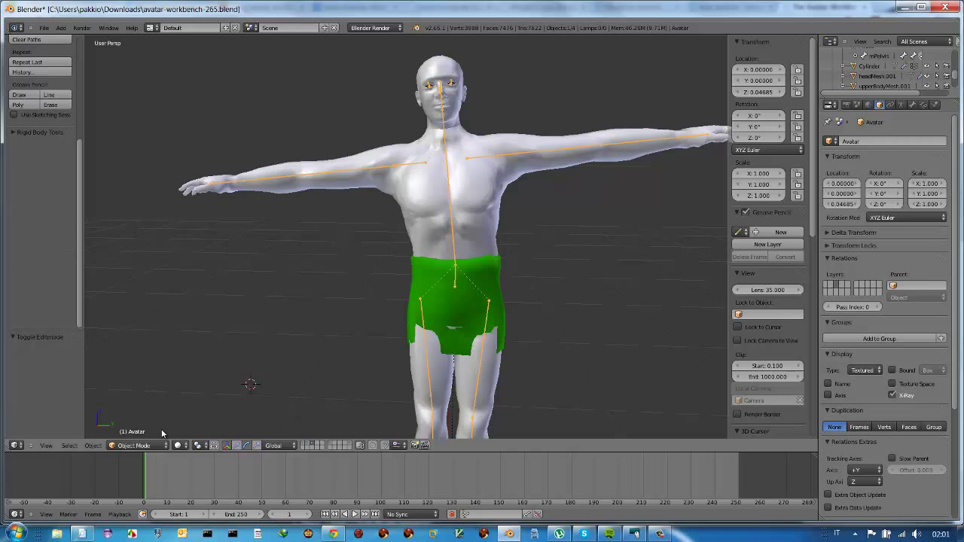
{"action": "left_click", "coordinate": [145, 445]}
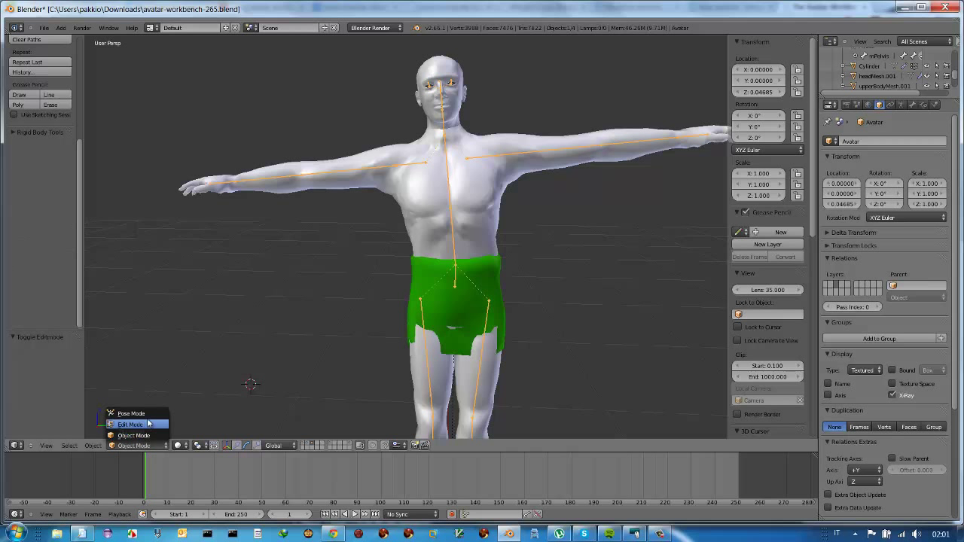
{"action": "left_click", "coordinate": [149, 413]}
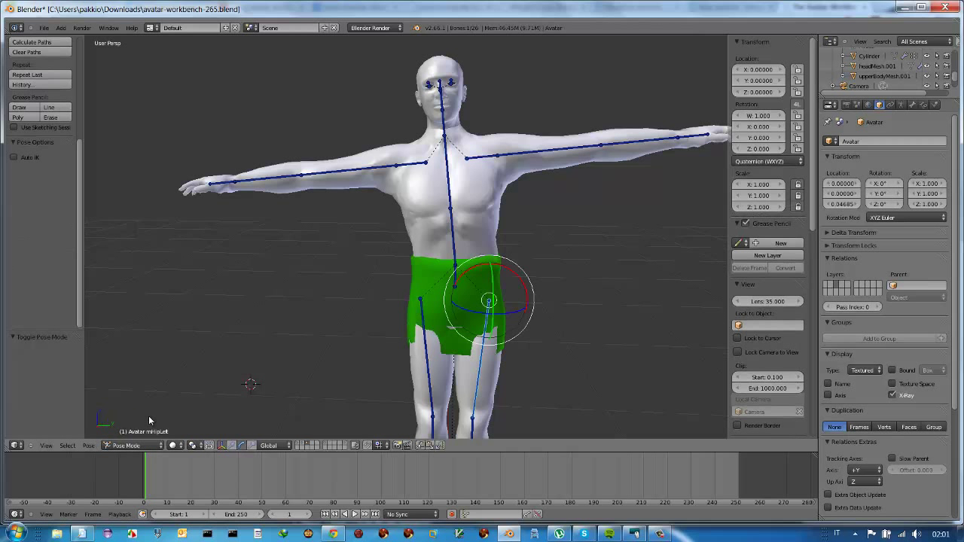
{"action": "left_click", "coordinate": [89, 446]}
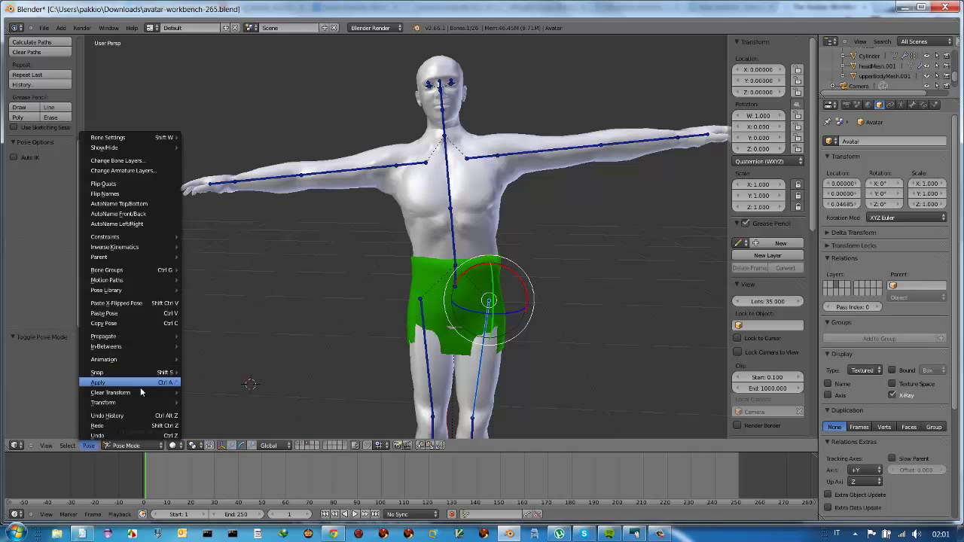
{"action": "mouse_move", "coordinate": [111, 392]}
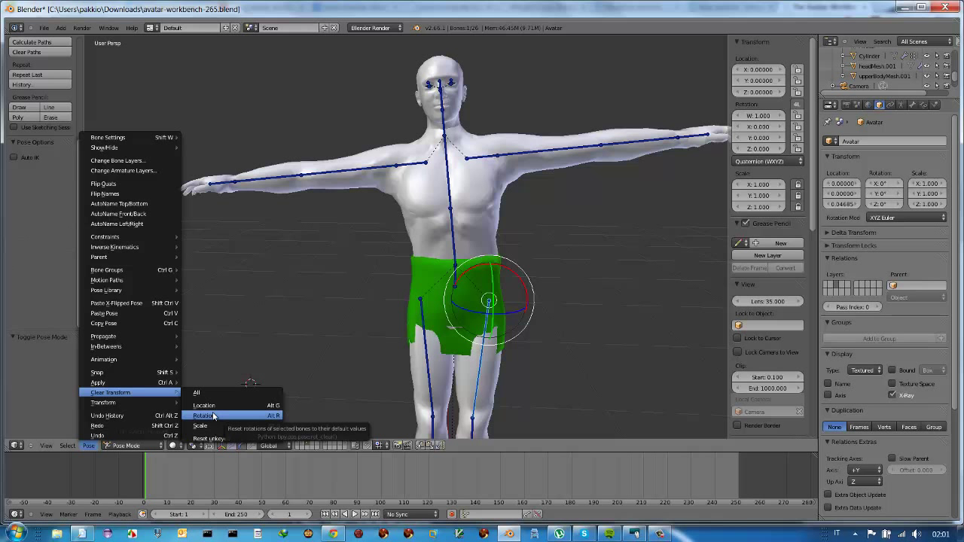
{"action": "left_click", "coordinate": [299, 385]}
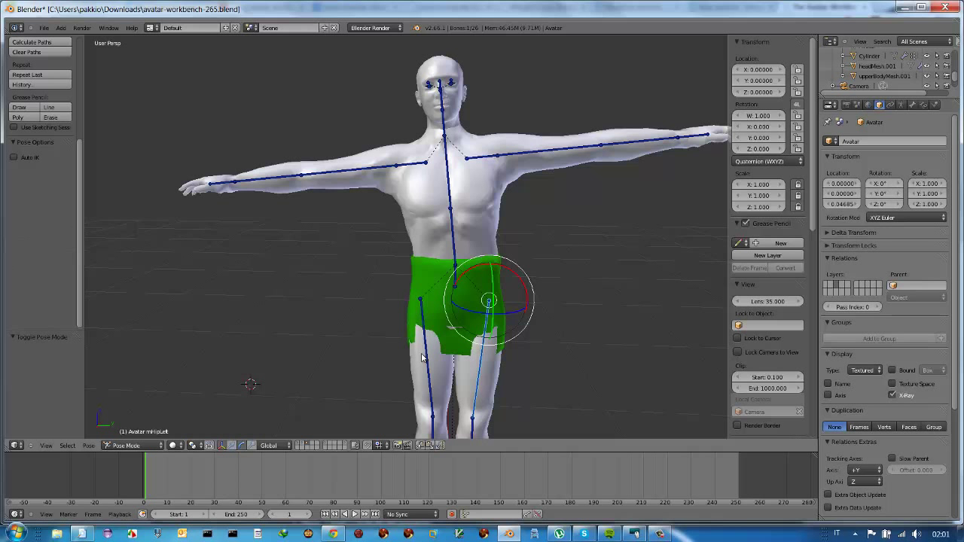
{"action": "key", "text": "a"}
{"action": "key", "text": "a"}
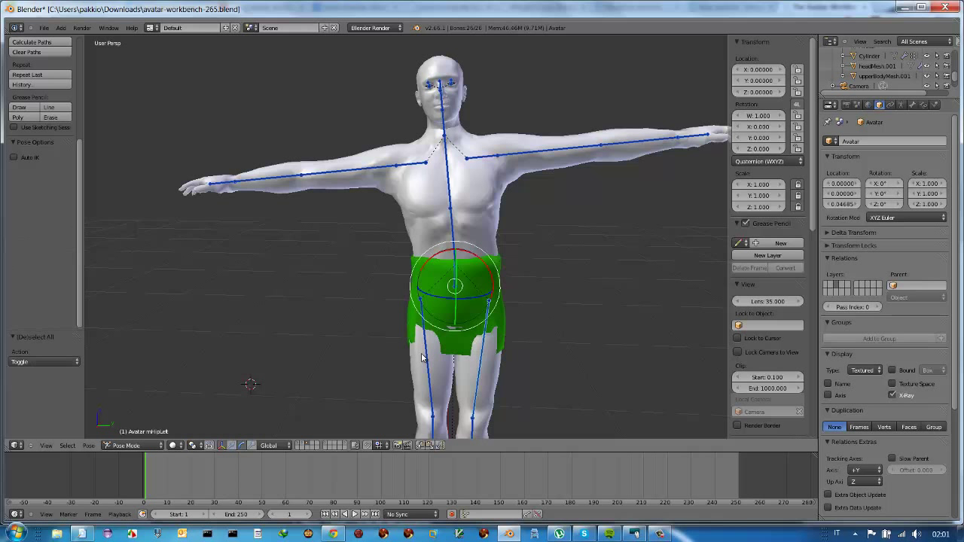
{"action": "key", "text": "a"}
{"action": "key", "text": "a"}
{"action": "key", "text": "a"}
{"action": "key", "text": "a"}
- Clear every bone transform to a level T-pose, then return the armature to Object Mode
{"action": "right_click", "coordinate": [452, 228]}
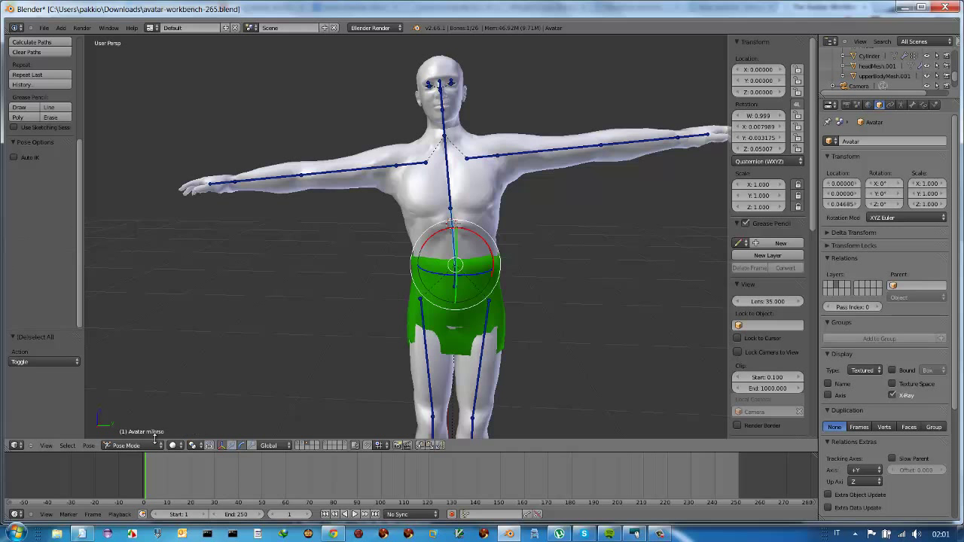
{"action": "left_click", "coordinate": [89, 444]}
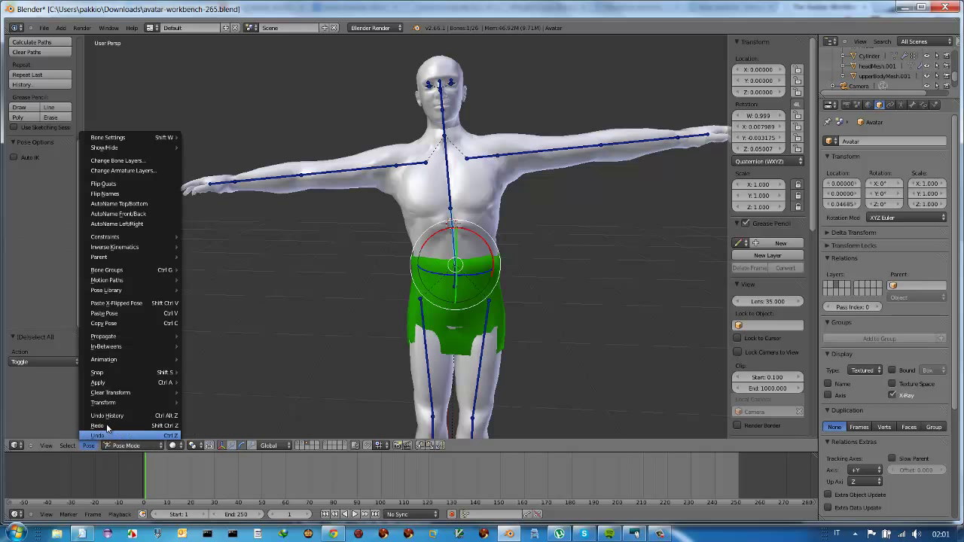
{"action": "mouse_move", "coordinate": [111, 392]}
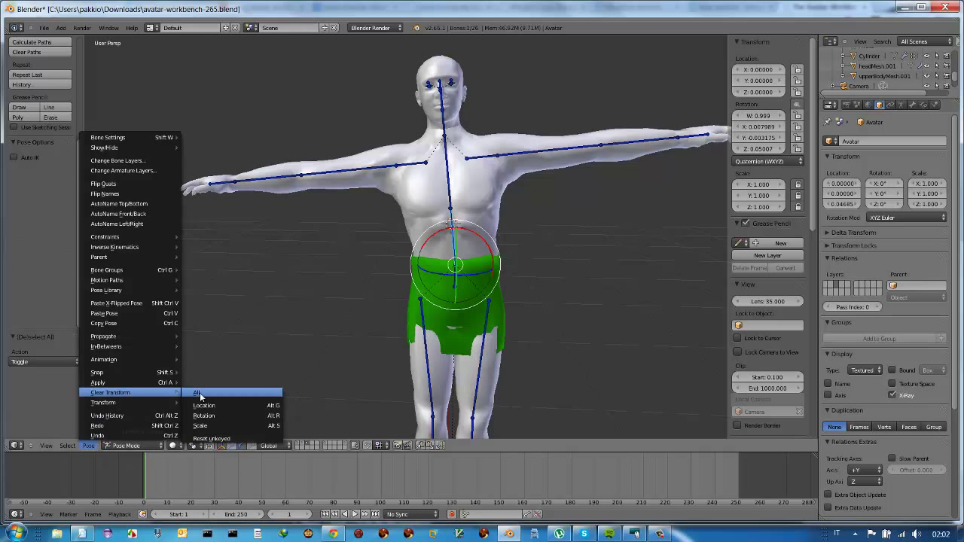
{"action": "left_click", "coordinate": [198, 393]}
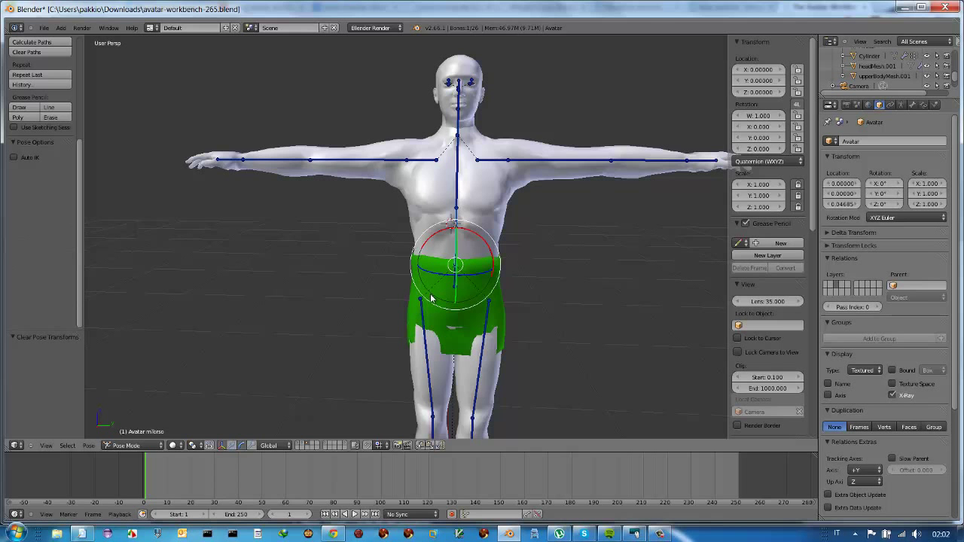
{"action": "mouse_move", "coordinate": [432, 298]}
{"action": "middle_mouse_down"}
{"action": "mouse_move", "coordinate": [511, 272]}
{"action": "mouse_move", "coordinate": [429, 301]}
{"action": "middle_mouse_up"}
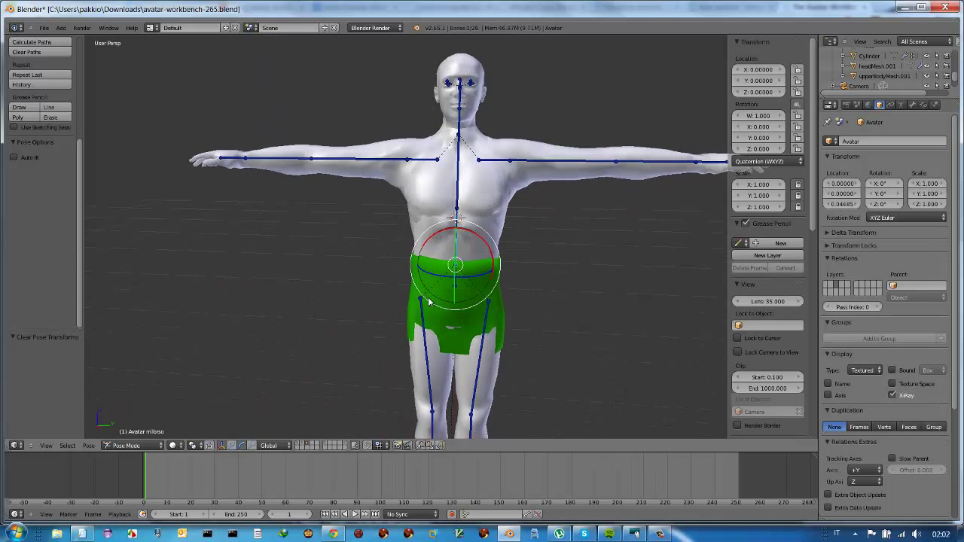
{"action": "left_click", "coordinate": [124, 444]}
{"action": "left_click", "coordinate": [128, 408]}
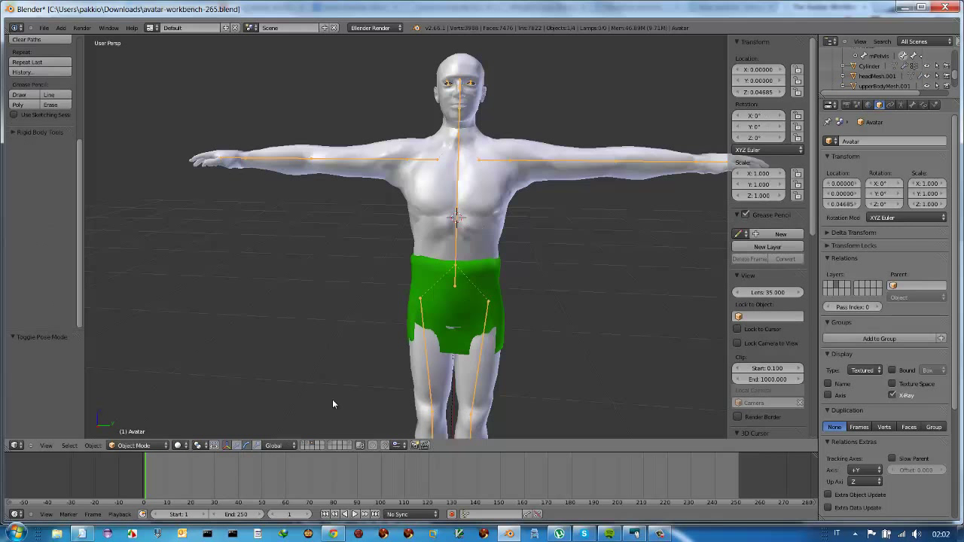
- Select the green Cylinder skirt and start a COLLADA export with Apply Modifiers and Selection Only
{"action": "right_click", "coordinate": [494, 280]}
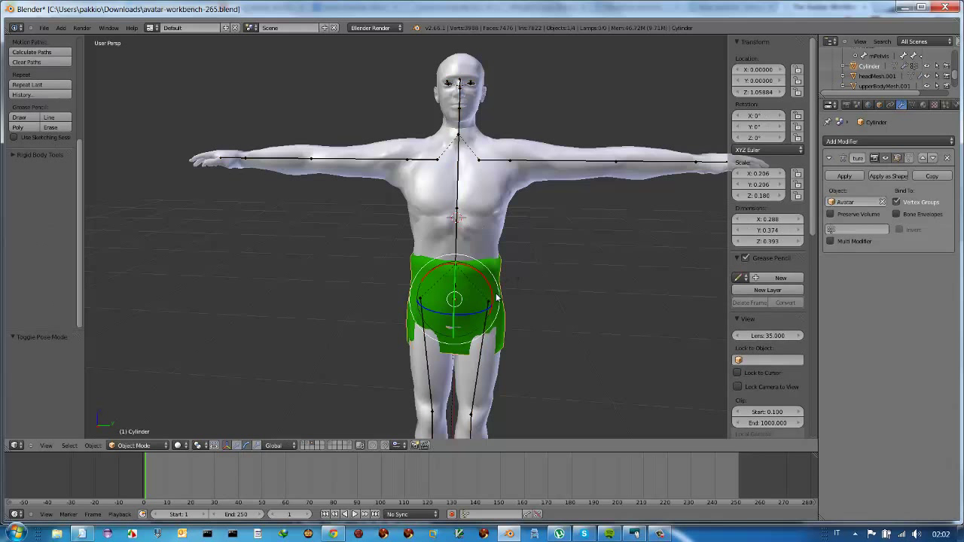
{"action": "left_click", "coordinate": [44, 28]}
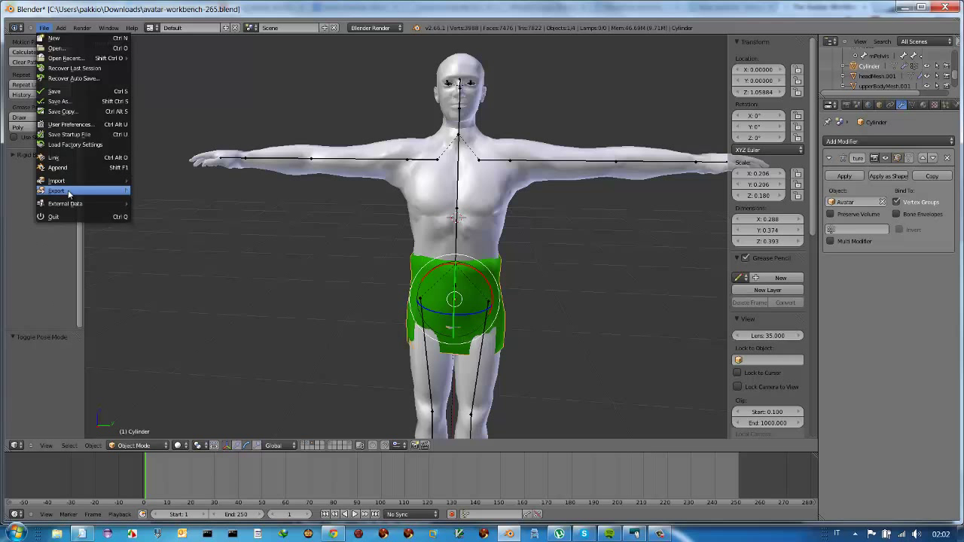
{"action": "mouse_move", "coordinate": [68, 191]}
{"action": "left_click", "coordinate": [170, 190]}
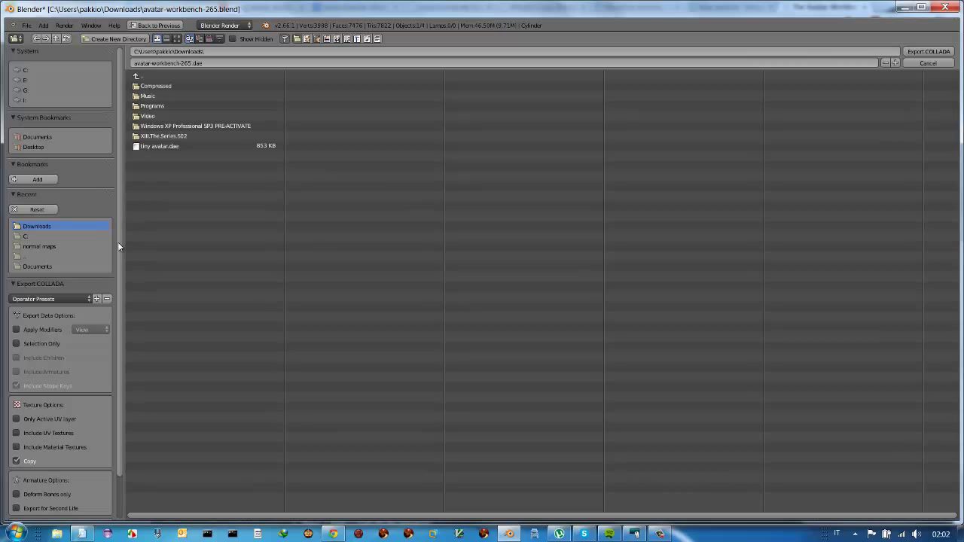
{"action": "left_click", "coordinate": [17, 330]}
{"action": "left_click", "coordinate": [17, 344]}
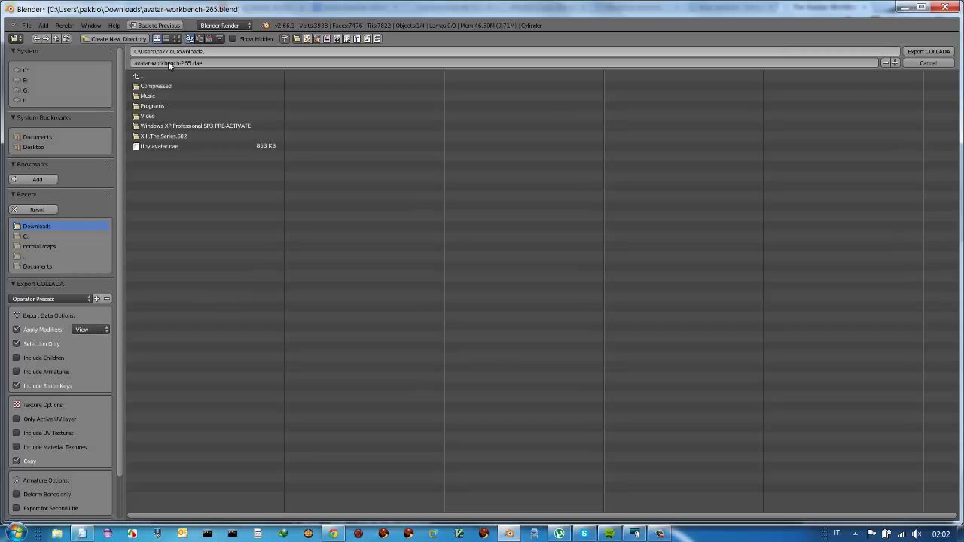
- Name the export gonnellino.dae and run it, dismissing the file-not-created warning
{"action": "left_click", "coordinate": [213, 63]}
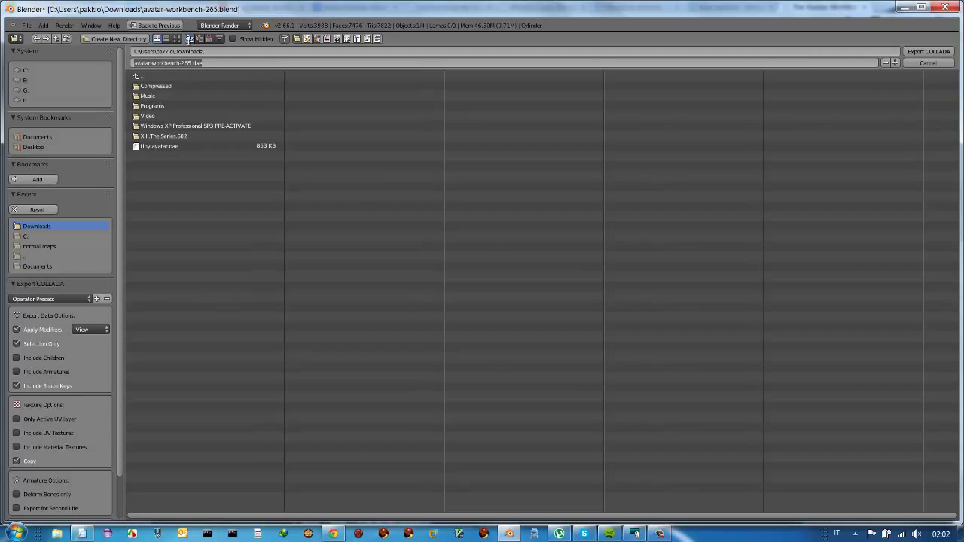
{"action": "key", "text": "BackSpace"}
{"action": "type", "text": "gonnellino"}
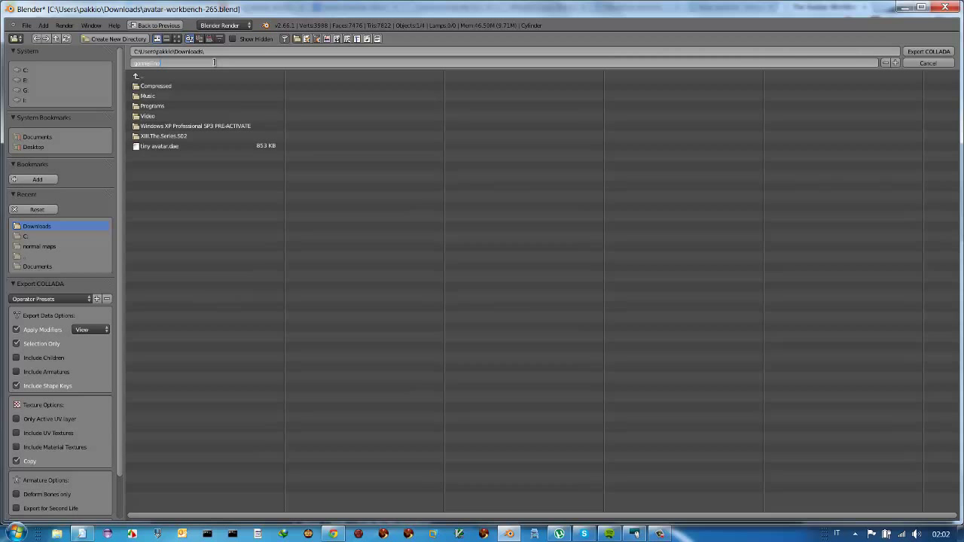
{"action": "key", "text": "Return"}
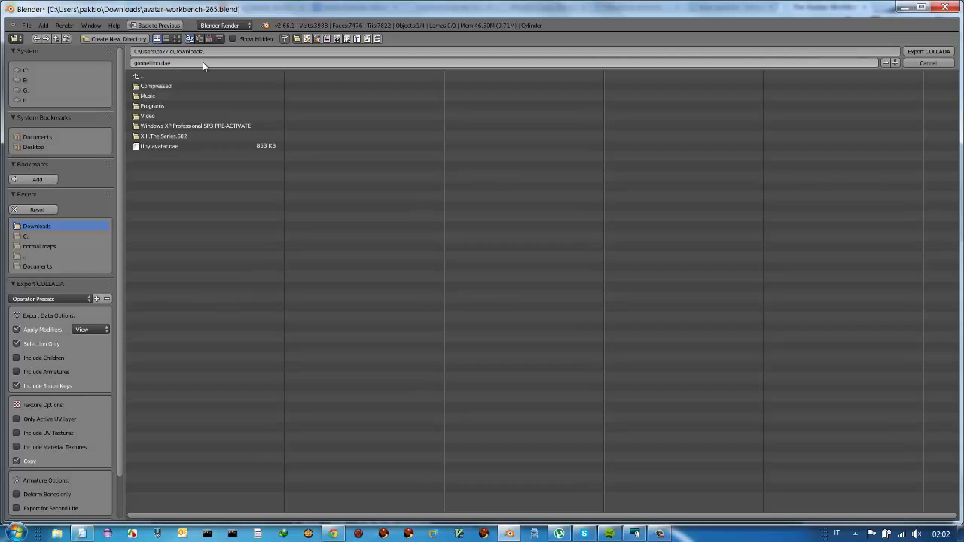
{"action": "left_click", "coordinate": [173, 63]}
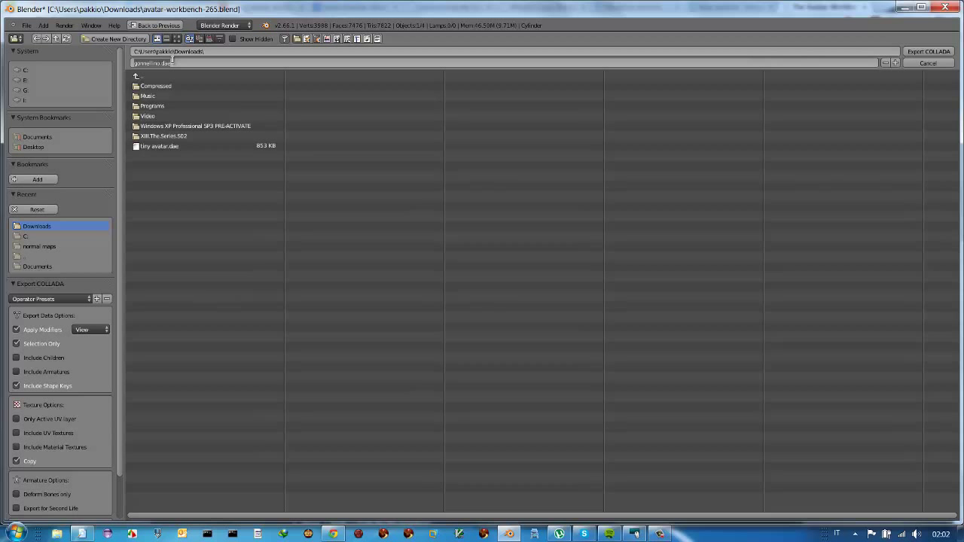
{"action": "key", "text": "ctrl+a"}
{"action": "key", "text": "Return"}
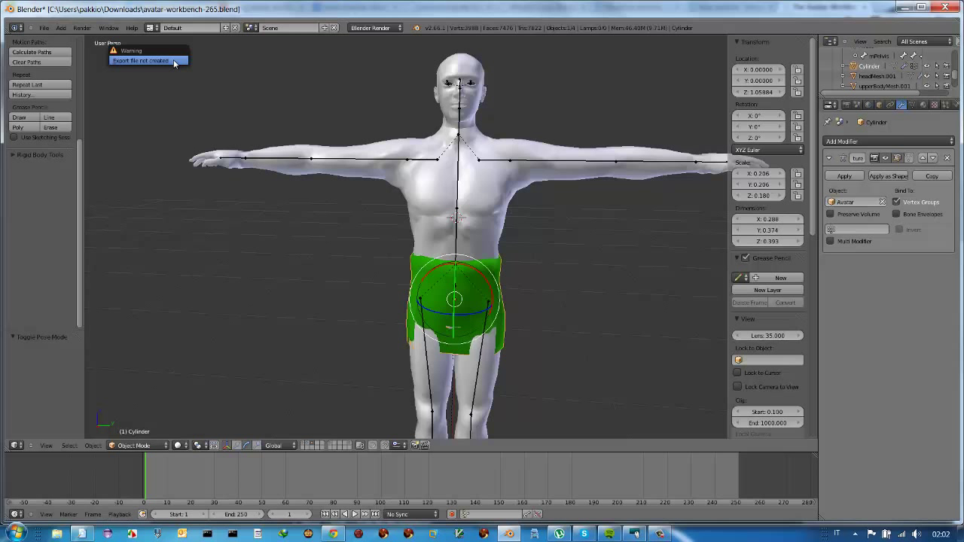
{"action": "left_click", "coordinate": [173, 61]}
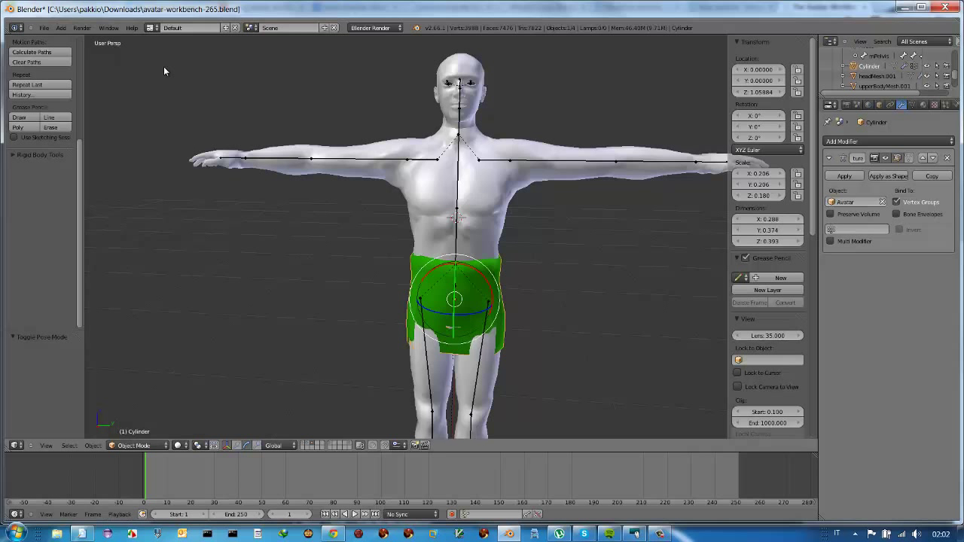
- Export the skirt as COLLADA to C:\gonnellino.dae at the drive root
{"action": "left_click", "coordinate": [43, 28]}
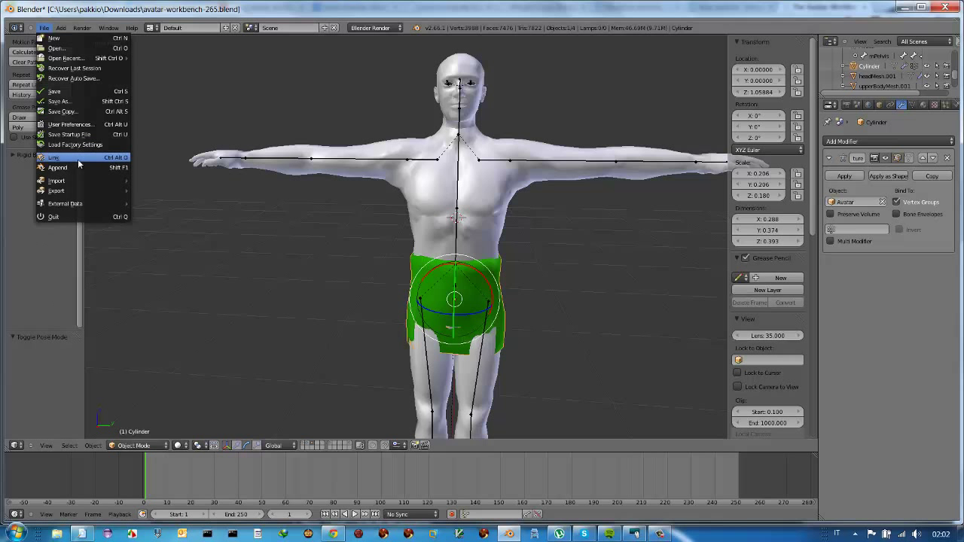
{"action": "mouse_move", "coordinate": [57, 191]}
{"action": "left_click", "coordinate": [166, 190]}
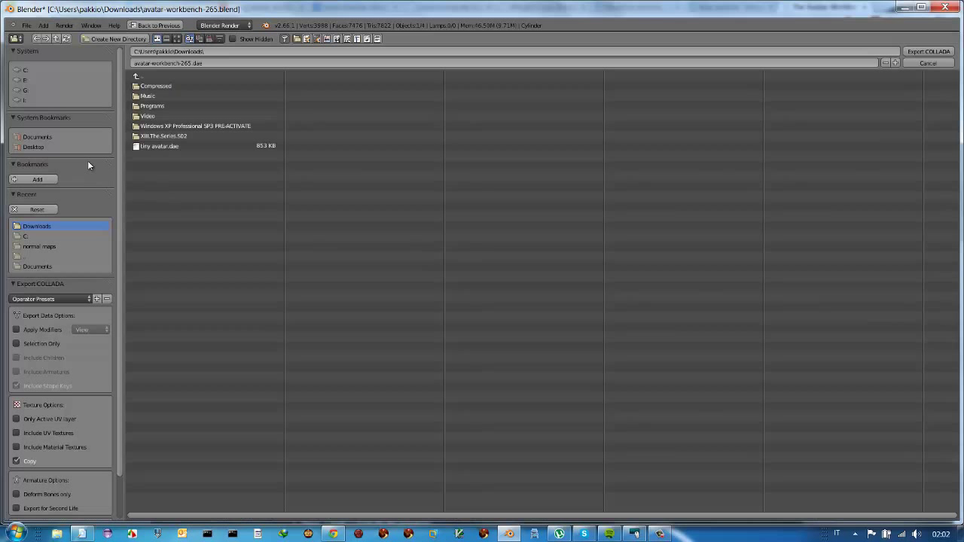
{"action": "left_click", "coordinate": [18, 236]}
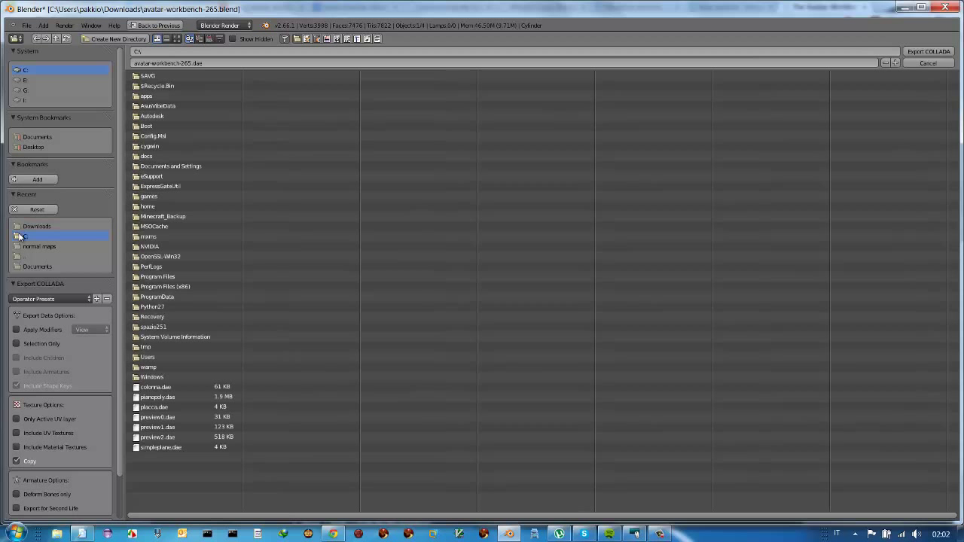
{"action": "left_click", "coordinate": [209, 63]}
{"action": "type", "text": "ae"}
{"action": "key", "text": "Return"}
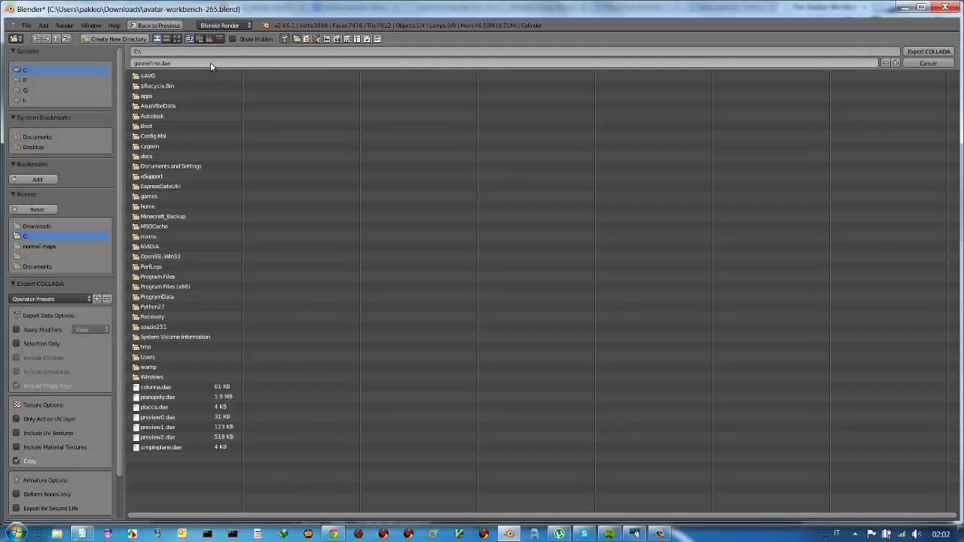
{"action": "key", "text": "Return"}
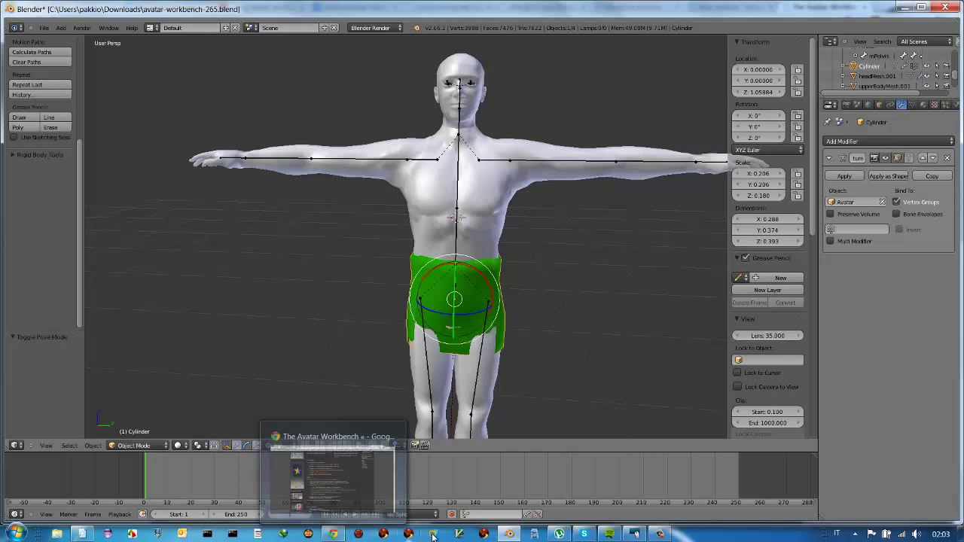
- Launch Firestorm and log in to the Second Life Beta grid
{"action": "left_click", "coordinate": [483, 534]}
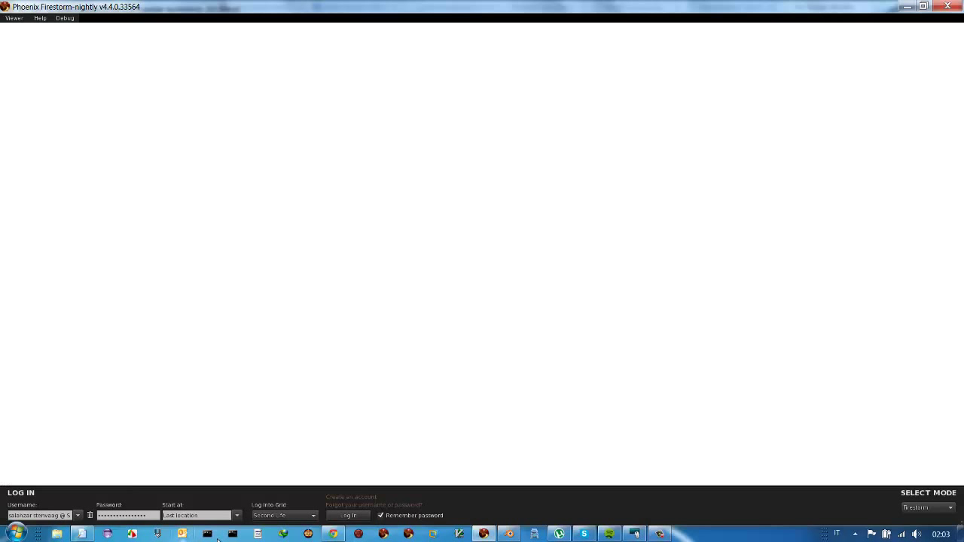
{"action": "left_click", "coordinate": [293, 516]}
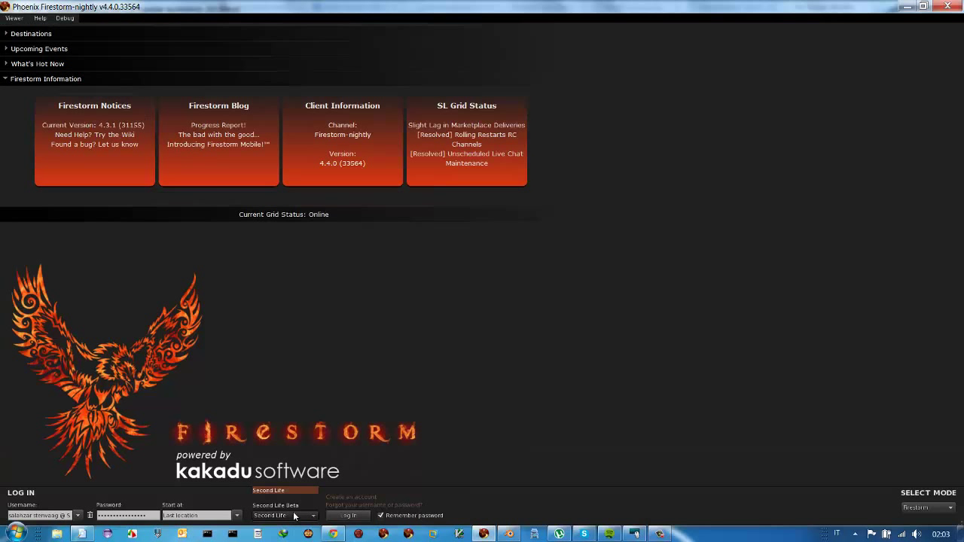
{"action": "left_click", "coordinate": [293, 505]}
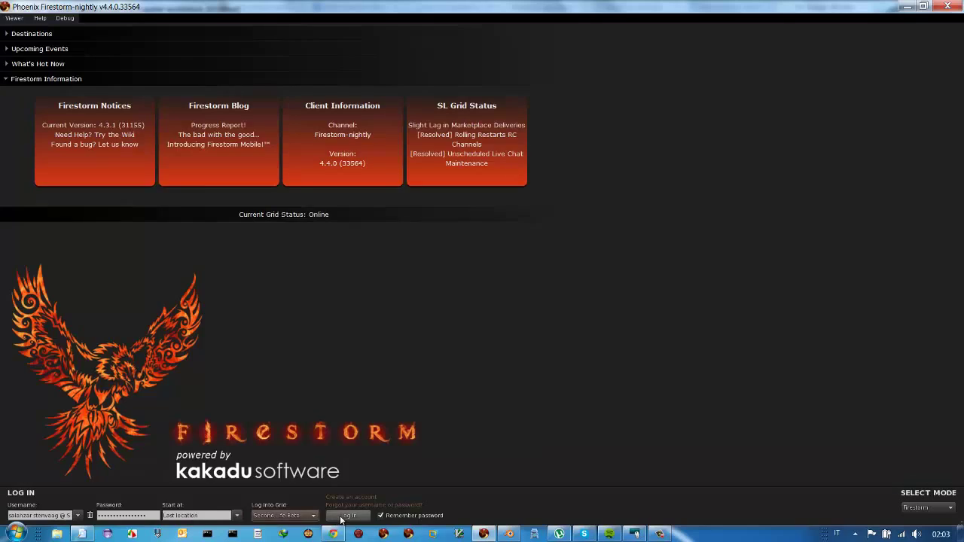
{"action": "left_click", "coordinate": [342, 515]}
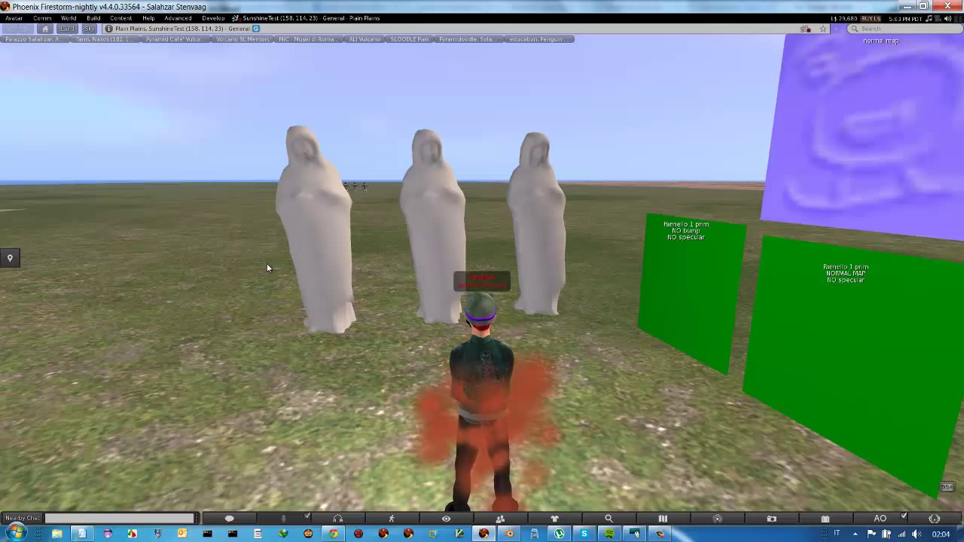
- Start a Build > Upload > Mesh Model upload and load C:\gonnellino.dae
{"action": "left_click", "coordinate": [97, 20]}
{"action": "mouse_move", "coordinate": [101, 146]}
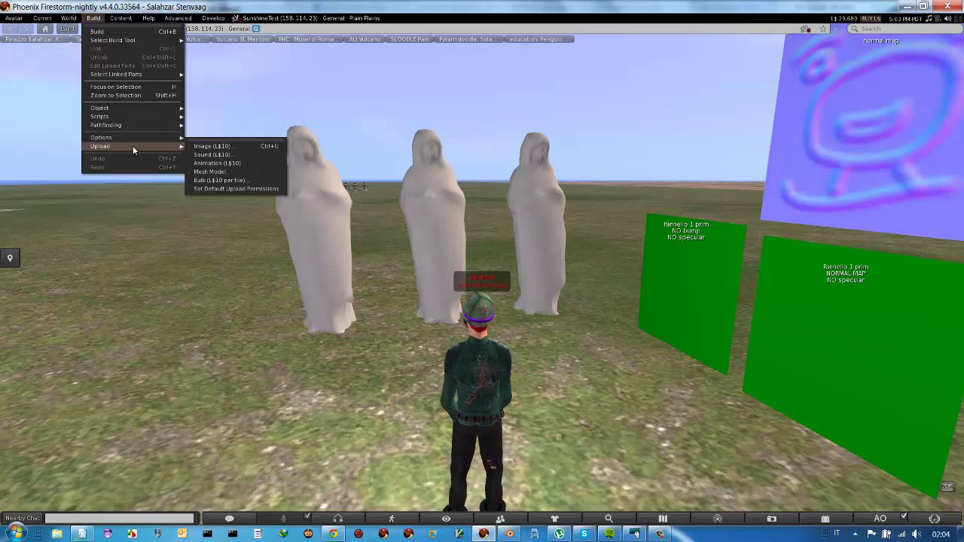
{"action": "left_click", "coordinate": [215, 171]}
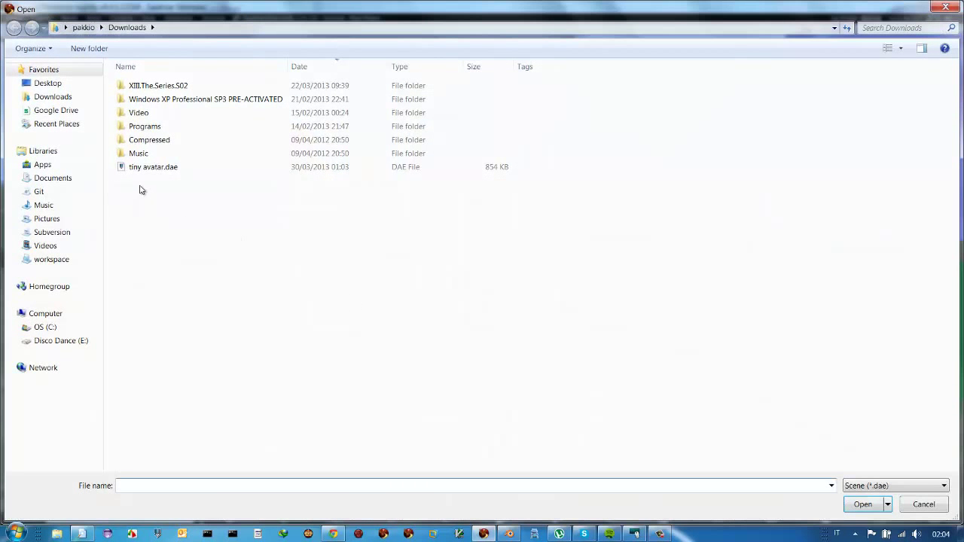
{"action": "mouse_move", "coordinate": [53, 226]}
{"action": "left_click", "coordinate": [45, 328]}
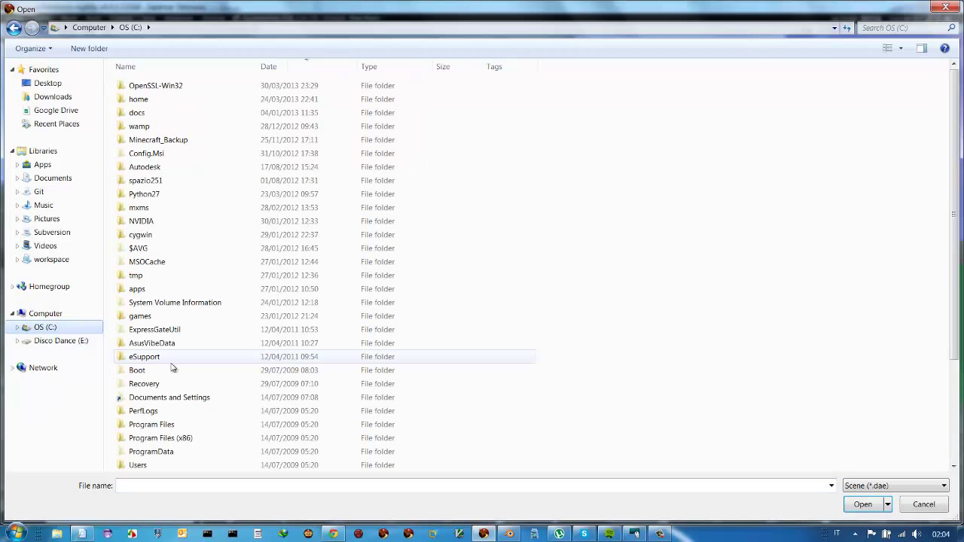
{"action": "left_click", "coordinate": [168, 489]}
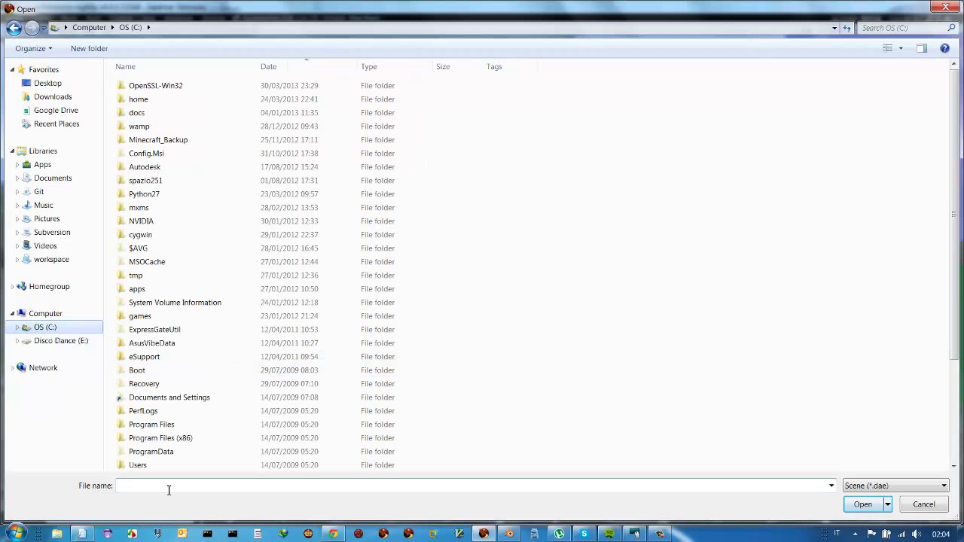
{"action": "type", "text": "gonn"}
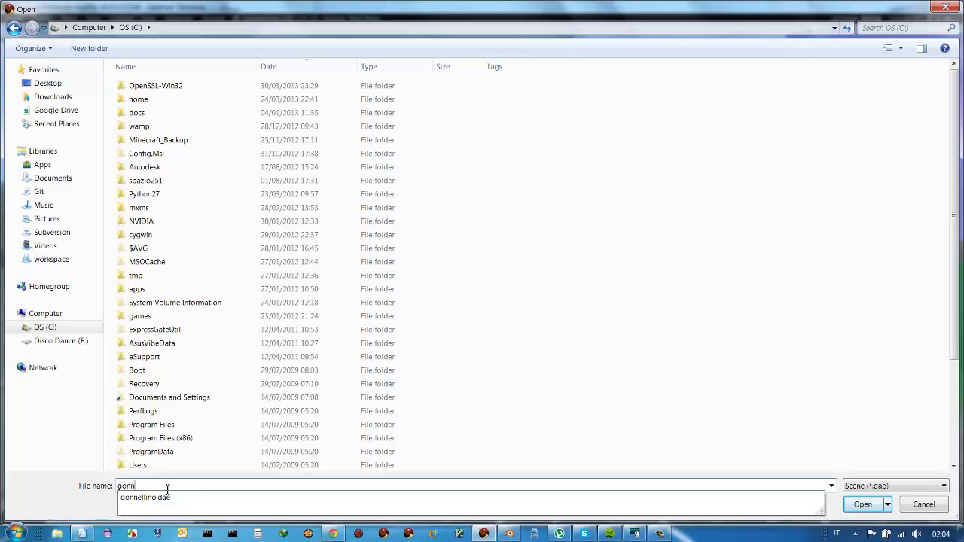
{"action": "key", "text": "Down"}
{"action": "key", "text": "Return"}
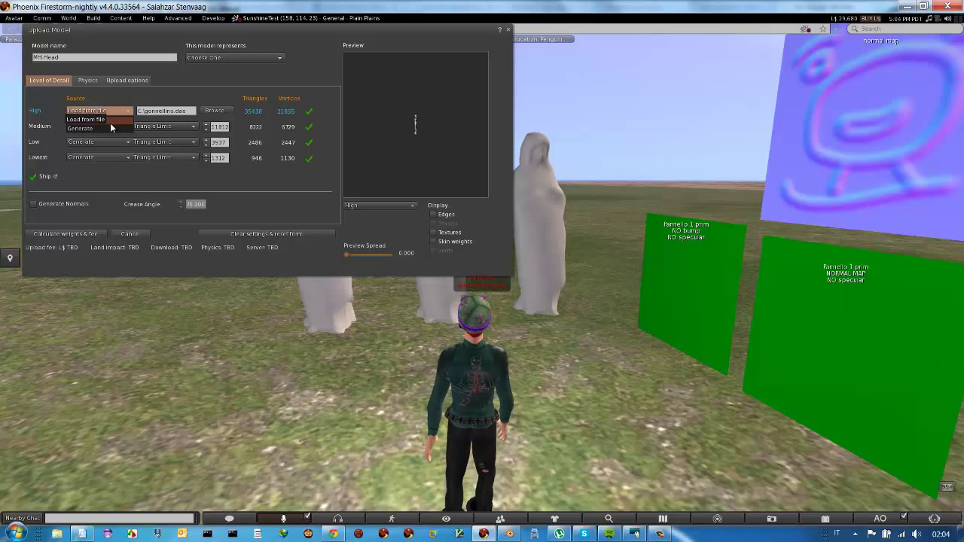
- Check the High detail source options, rotate the preview to a front T-pose view, then close the upload dialog
{"action": "left_click", "coordinate": [110, 123]}
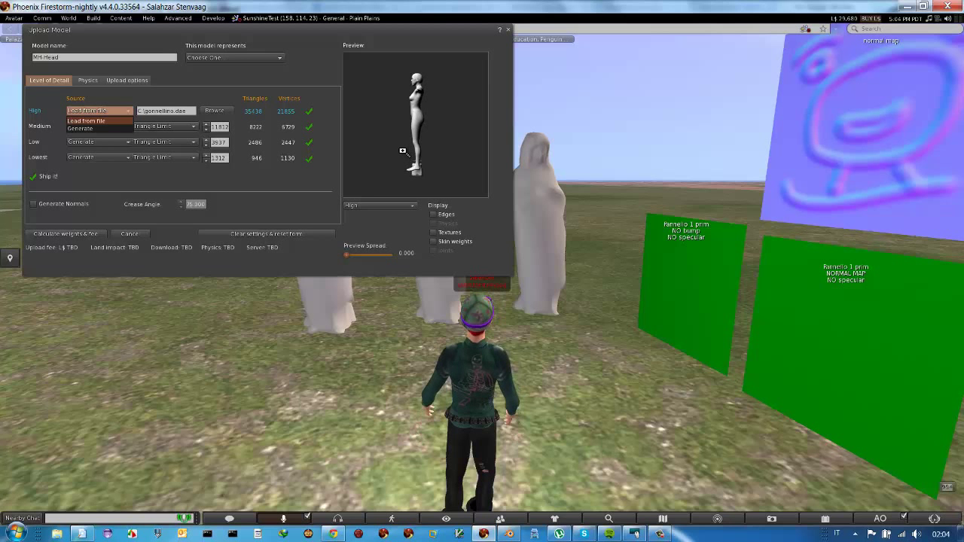
{"action": "mouse_move", "coordinate": [398, 134]}
{"action": "left_mouse_down"}
{"action": "mouse_move", "coordinate": [448, 132]}
{"action": "mouse_move", "coordinate": [414, 132]}
{"action": "left_mouse_up"}
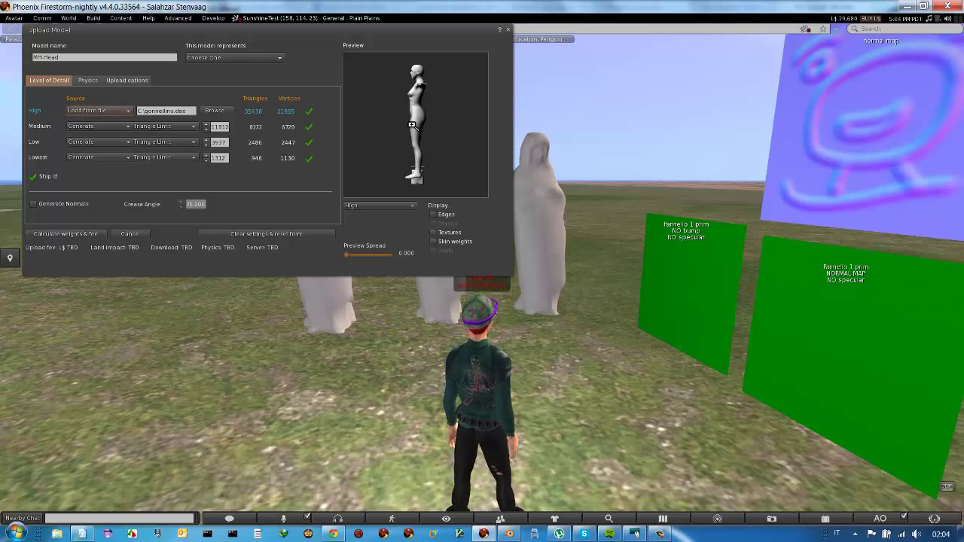
{"action": "left_click_drag", "start_coordinate": [414, 132], "coordinate": [406, 135]}
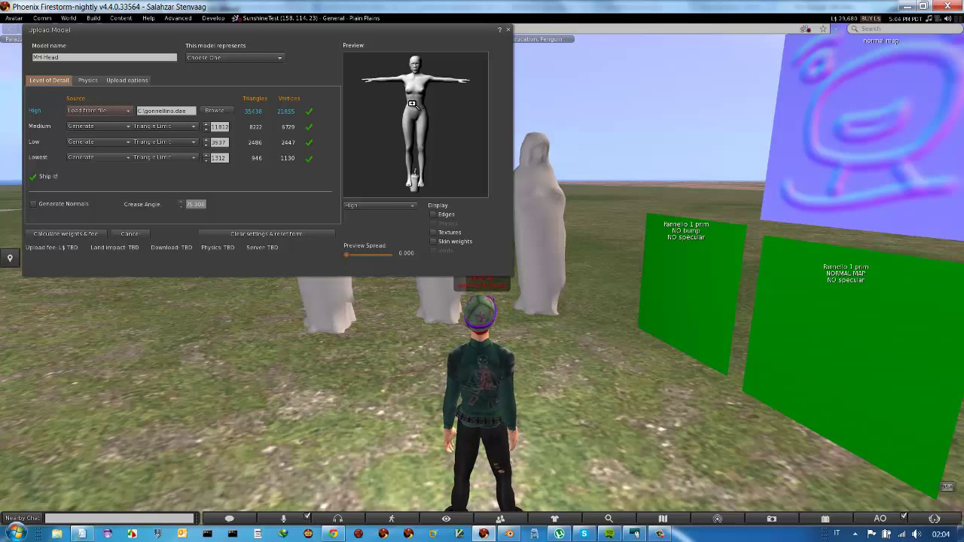
{"action": "left_click", "coordinate": [507, 29]}
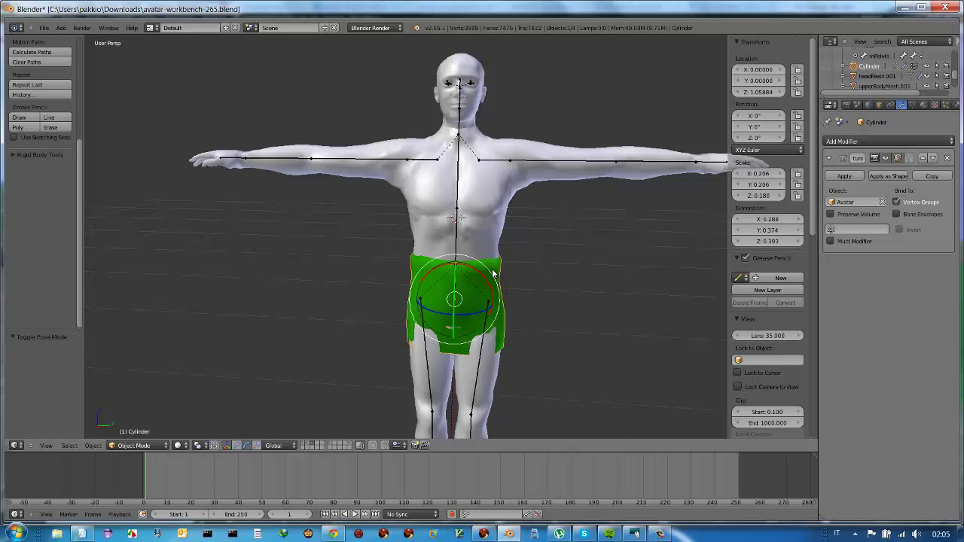
- Re-export the selected skirt as COLLADA with modifiers applied over C:\gonnellino.dae, then bring Firestorm forward
{"action": "left_click", "coordinate": [44, 28]}
{"action": "mouse_move", "coordinate": [57, 190]}
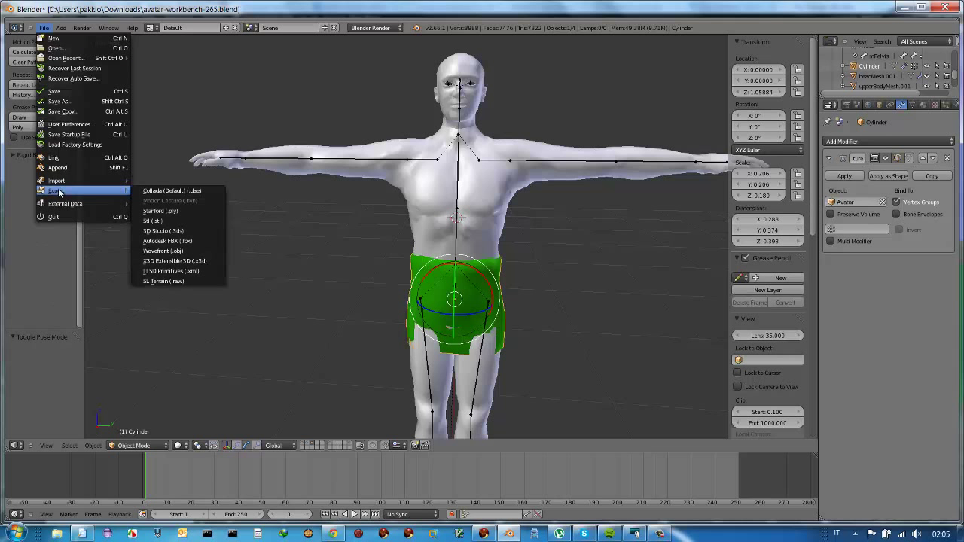
{"action": "left_click", "coordinate": [153, 190]}
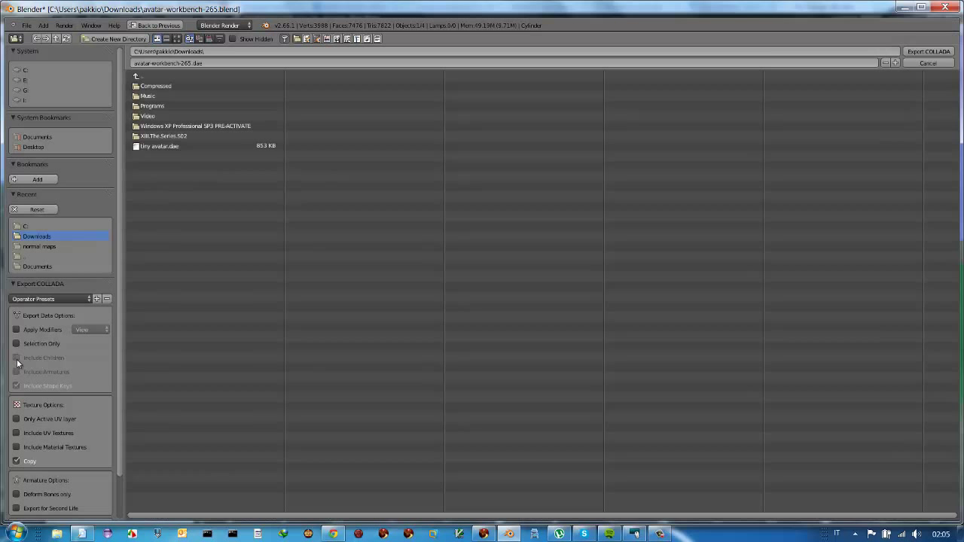
{"action": "left_click", "coordinate": [18, 343]}
{"action": "left_click", "coordinate": [17, 330]}
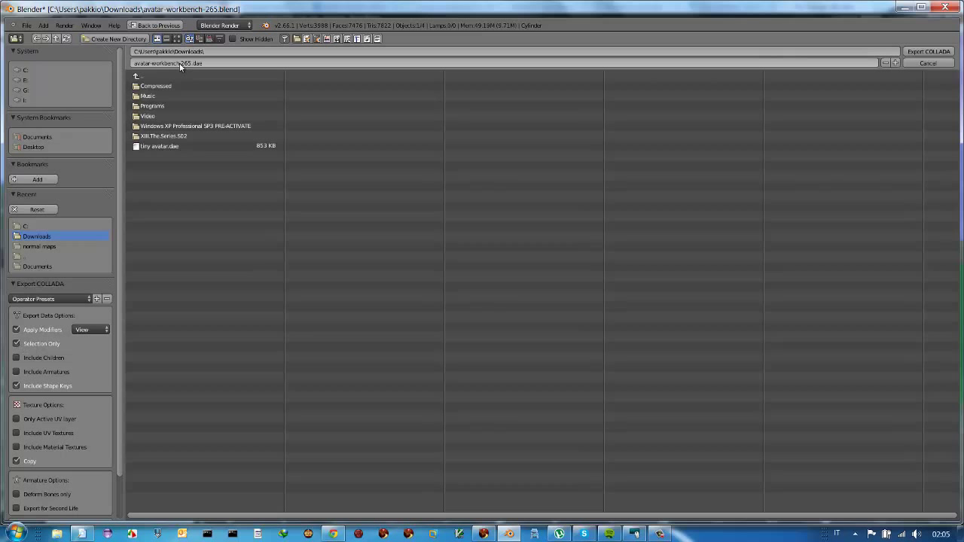
{"action": "left_click", "coordinate": [36, 69]}
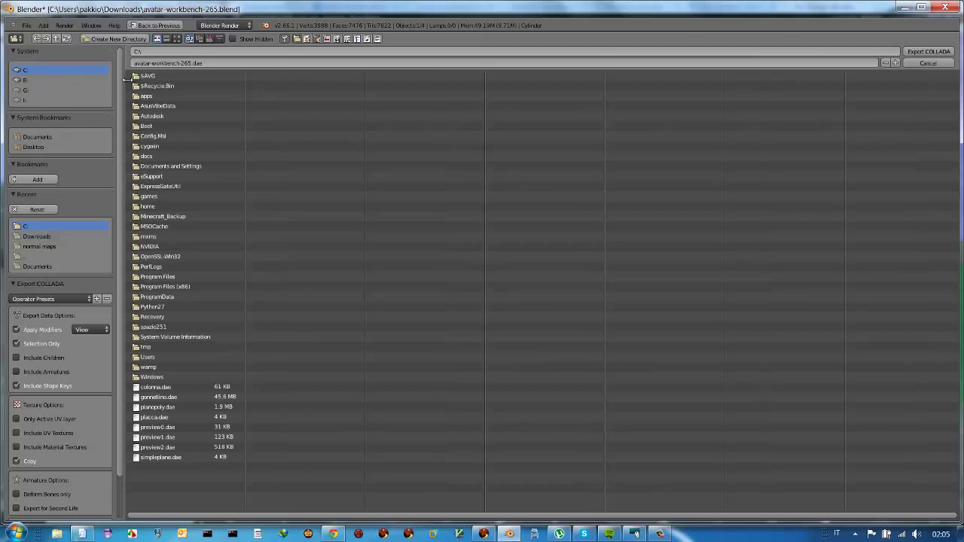
{"action": "double_click", "coordinate": [160, 399]}
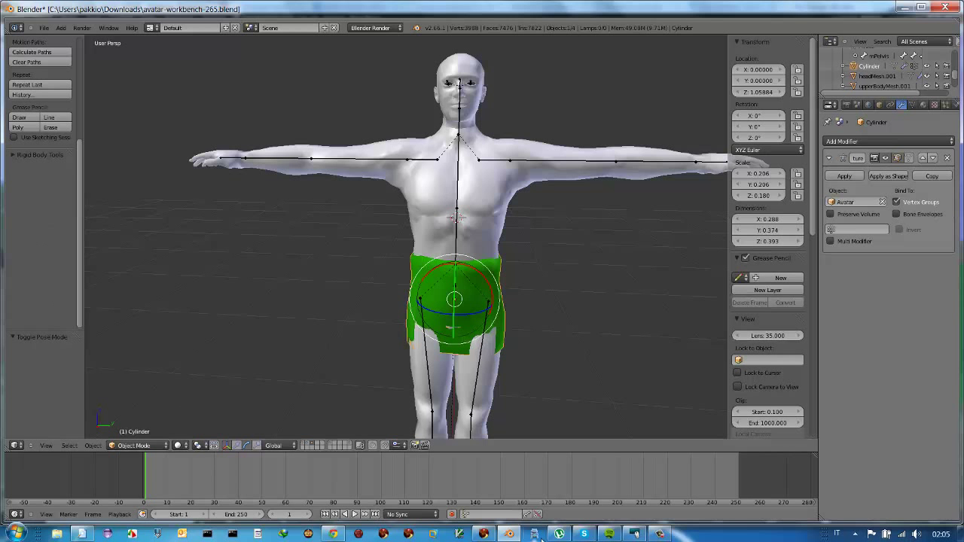
{"action": "left_click", "coordinate": [484, 534]}
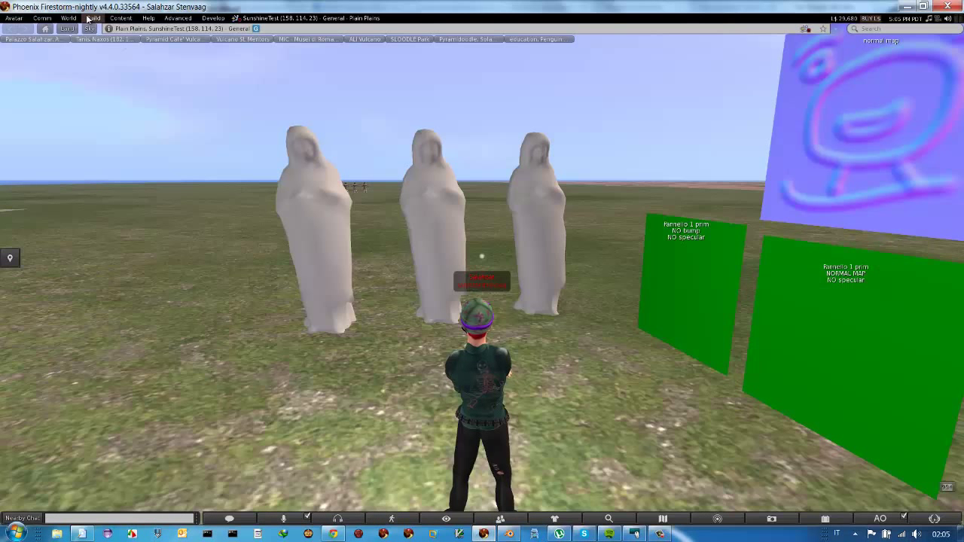
- Load the re-exported gonnellino.dae into a new mesh upload
{"action": "left_click", "coordinate": [90, 19]}
{"action": "mouse_move", "coordinate": [100, 116]}
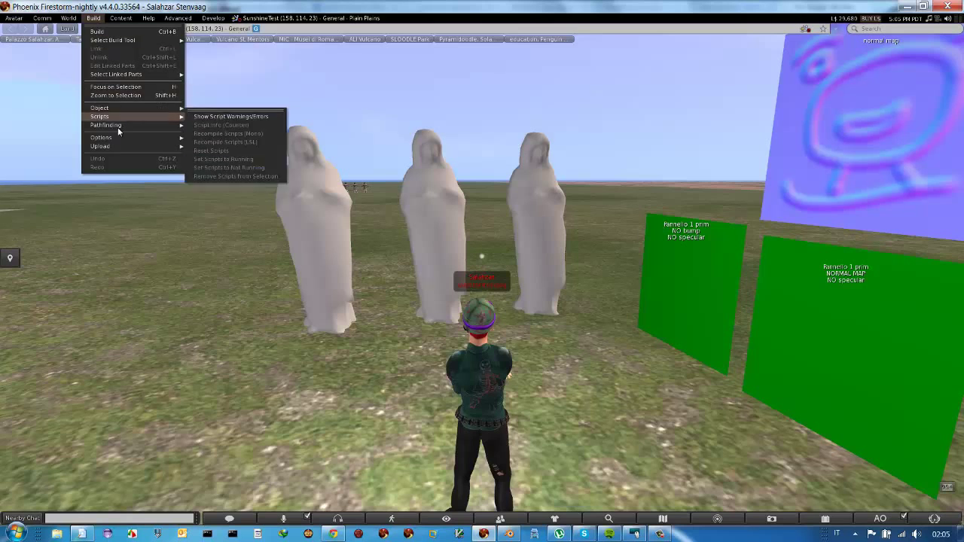
{"action": "left_click", "coordinate": [213, 173]}
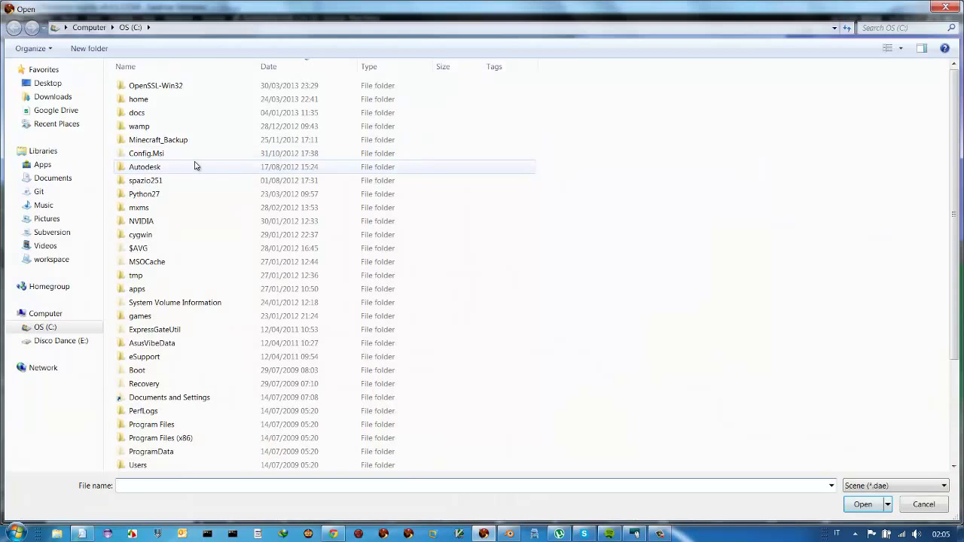
{"action": "type", "text": "gonn"}
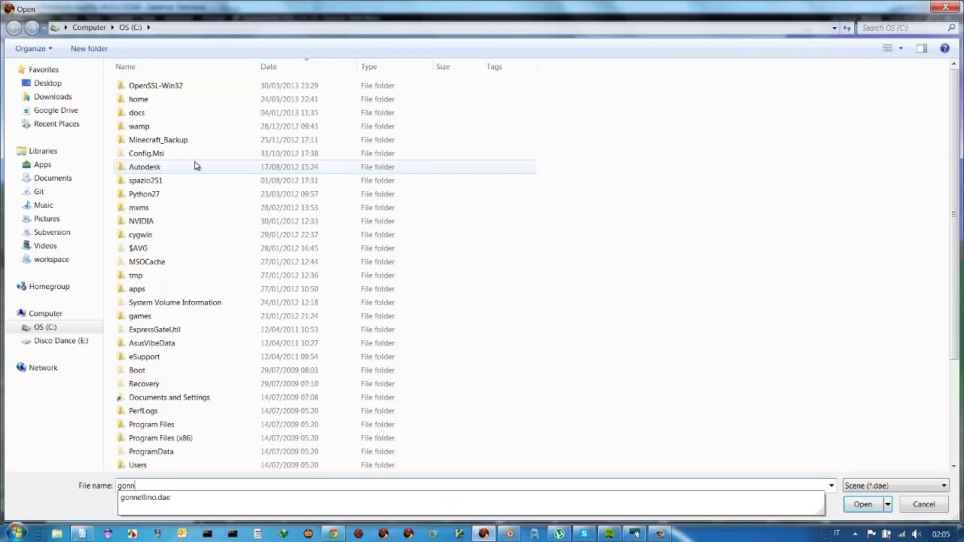
{"action": "key", "text": "Down"}
{"action": "key", "text": "Return"}
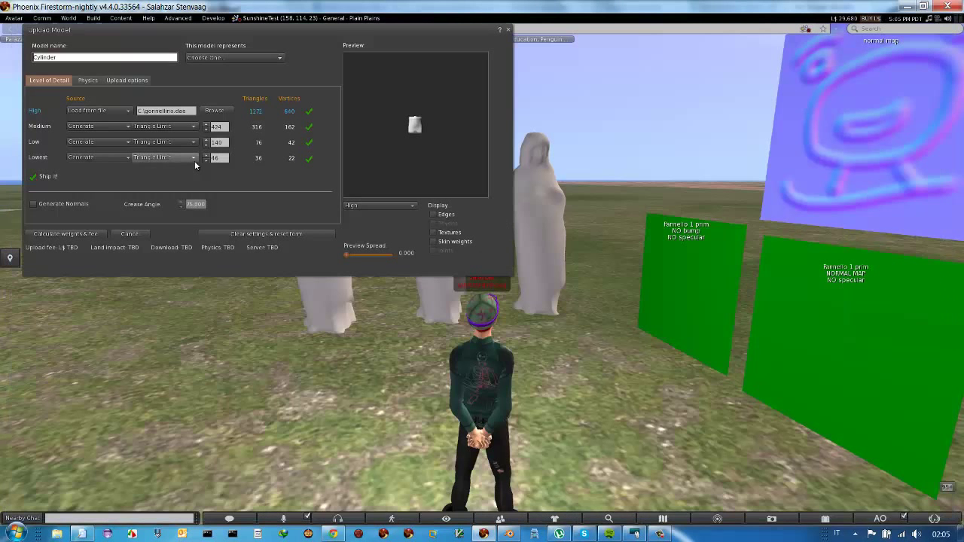
- Zoom and rotate the skirt in the preview to inspect its top opening and side
{"action": "scroll", "coordinate": [380, 142], "scroll_direction": "up", "scroll_amount": 5}
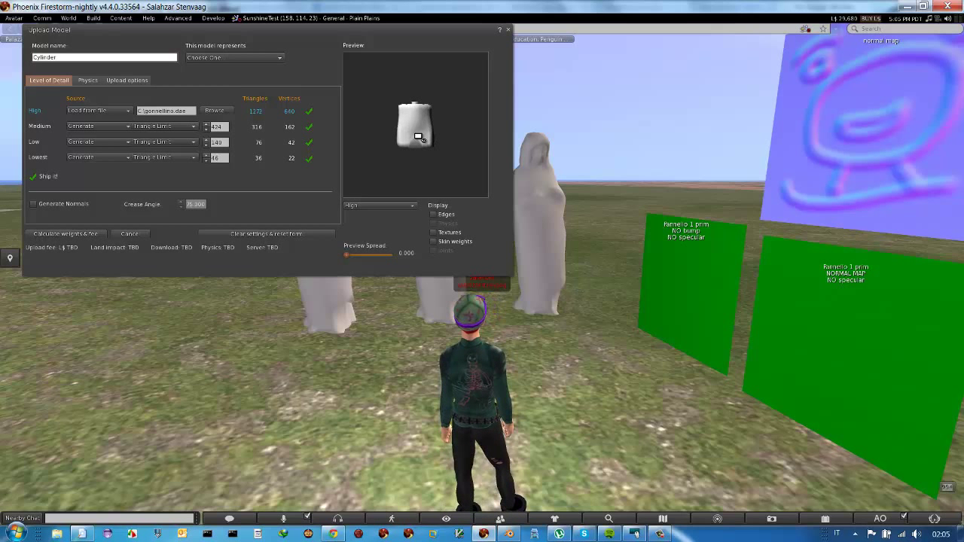
{"action": "left_click_drag", "start_coordinate": [418, 137], "coordinate": [419, 137]}
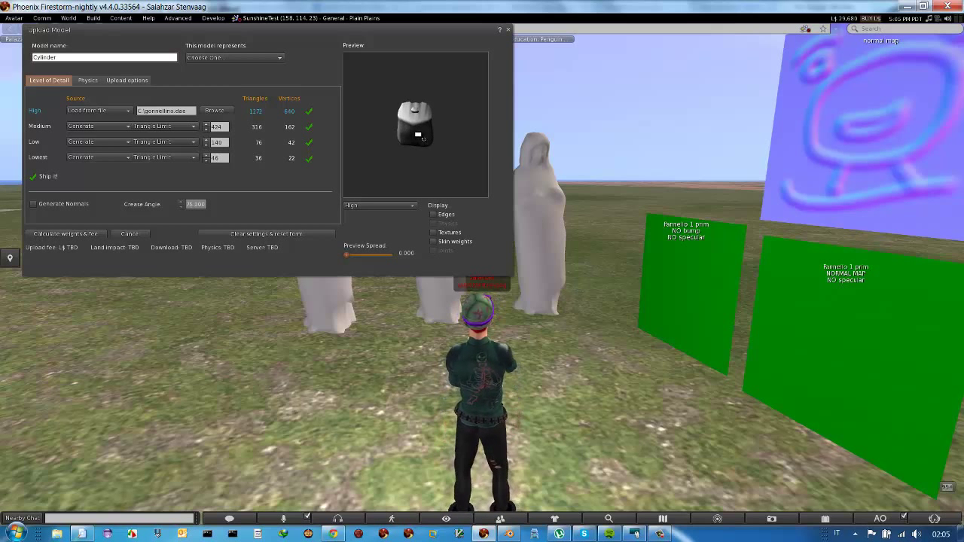
{"action": "scroll", "coordinate": [419, 137], "scroll_direction": "up", "scroll_amount": 2}
{"action": "scroll", "coordinate": [419, 137], "scroll_direction": "up", "scroll_amount": 1}
{"action": "scroll", "coordinate": [418, 137], "scroll_direction": "up", "scroll_amount": 1}
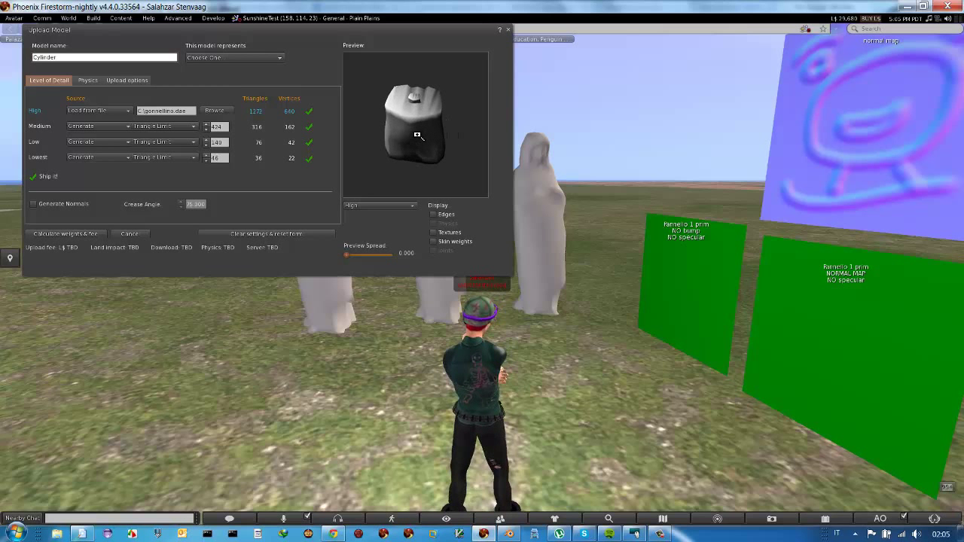
{"action": "scroll", "coordinate": [419, 137], "scroll_direction": "up", "scroll_amount": 2}
{"action": "left_click_drag", "start_coordinate": [417, 136], "coordinate": [413, 88]}
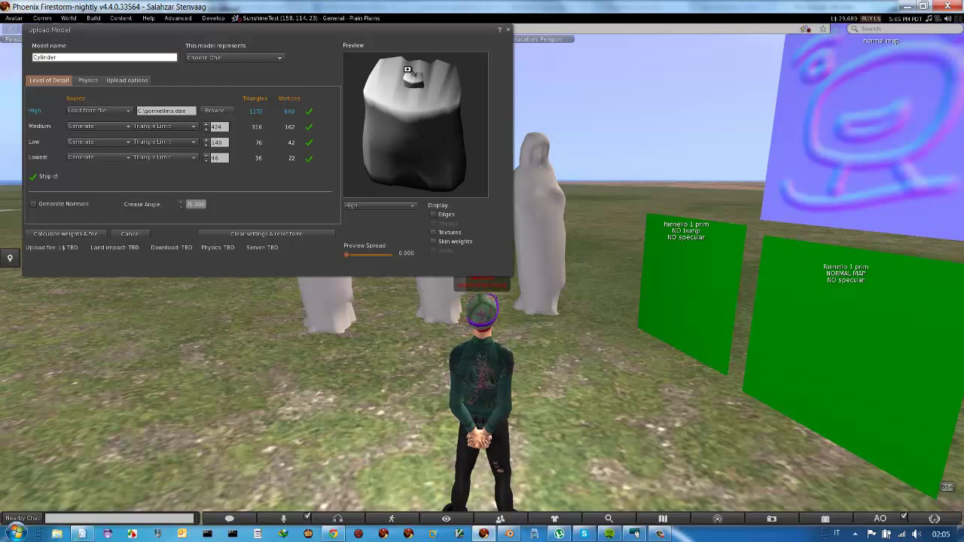
{"action": "left_click_drag", "start_coordinate": [413, 125], "coordinate": [419, 154]}
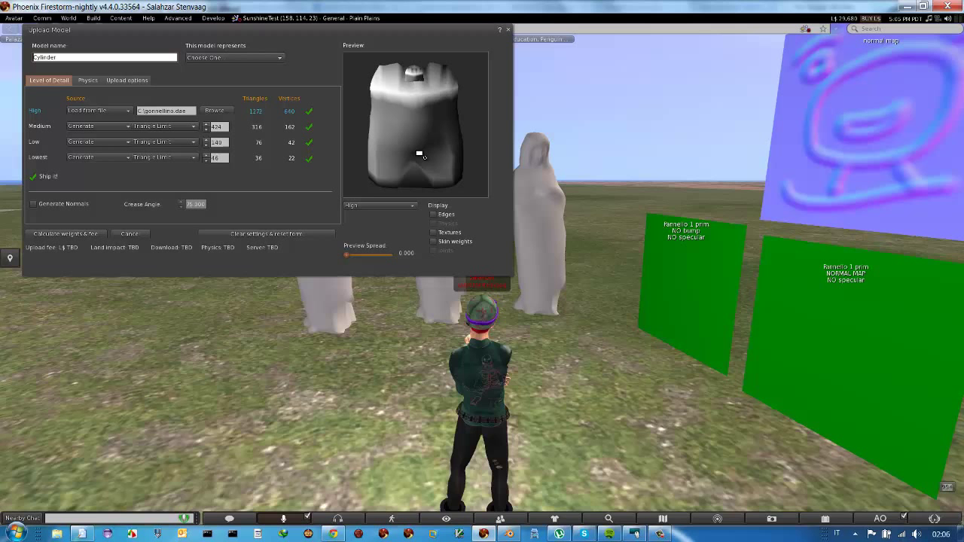
- Show Skin weights and Joints in the preview, check the skirt on the skeleton, and upload it
{"action": "left_click", "coordinate": [432, 241]}
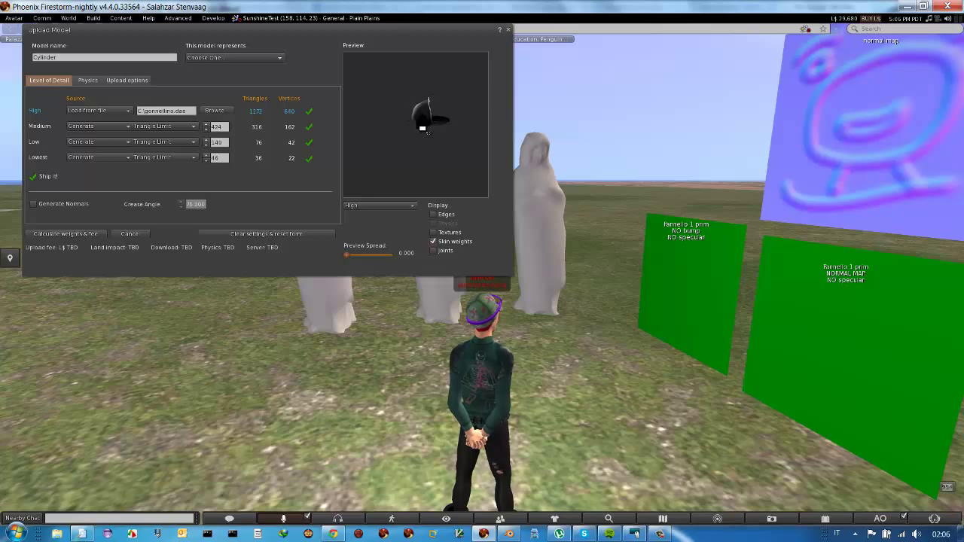
{"action": "left_click", "coordinate": [432, 250]}
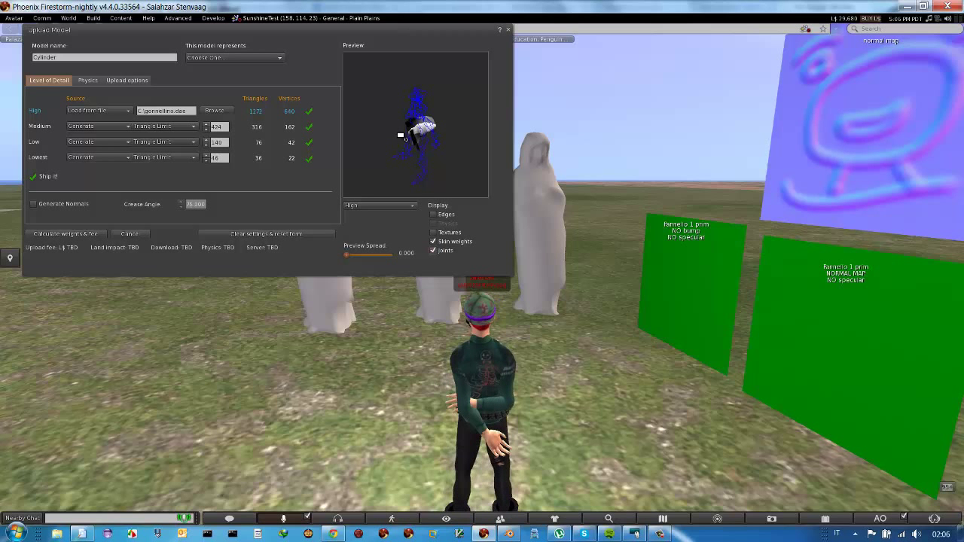
{"action": "left_click_drag", "start_coordinate": [399, 136], "coordinate": [404, 135]}
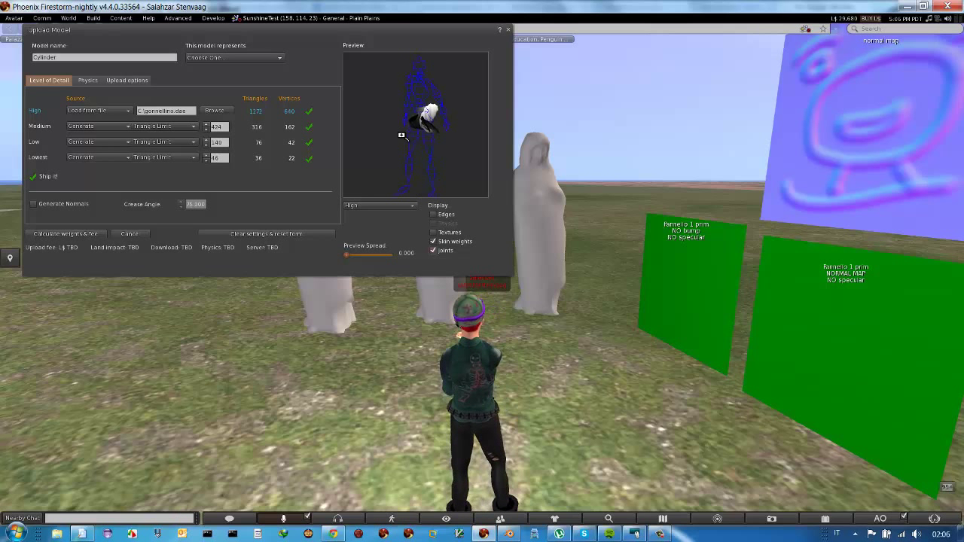
{"action": "left_click", "coordinate": [410, 364]}
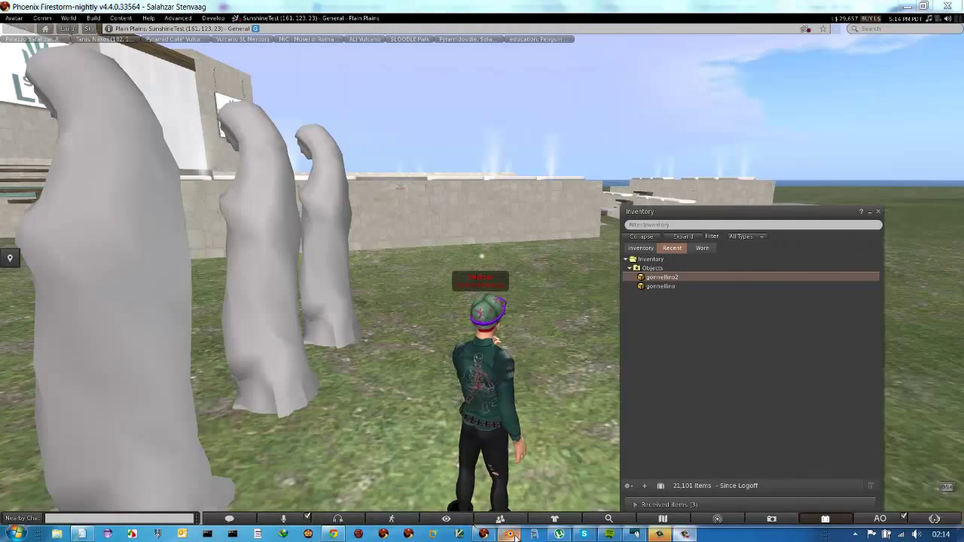
- Back in Blender, inspect the green skirt around the skeleton and switch it to Object Mode
{"action": "left_click", "coordinate": [511, 535]}
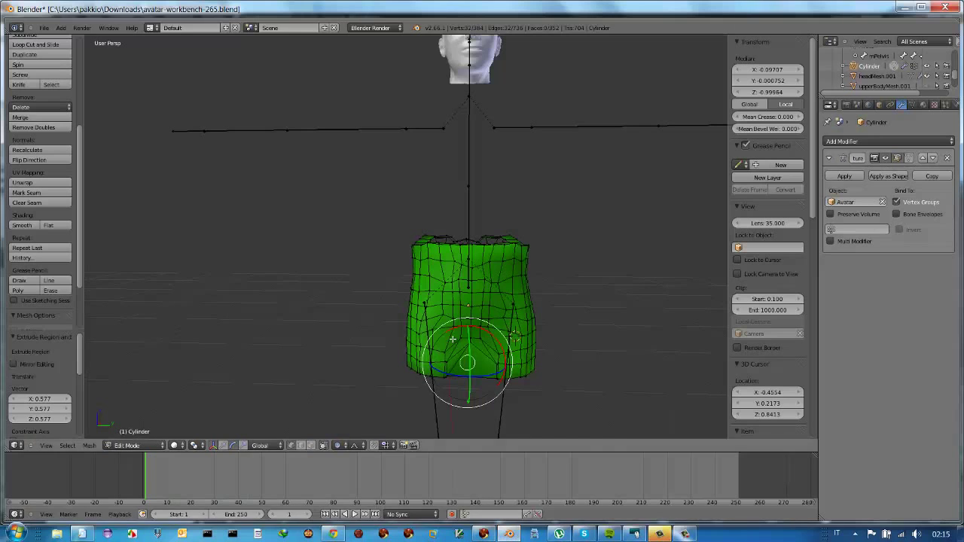
{"action": "scroll", "coordinate": [444, 325], "scroll_direction": "down", "scroll_amount": 3}
{"action": "scroll", "coordinate": [451, 323], "scroll_direction": "down", "scroll_amount": 1}
{"action": "scroll", "coordinate": [457, 320], "scroll_direction": "up", "scroll_amount": 1}
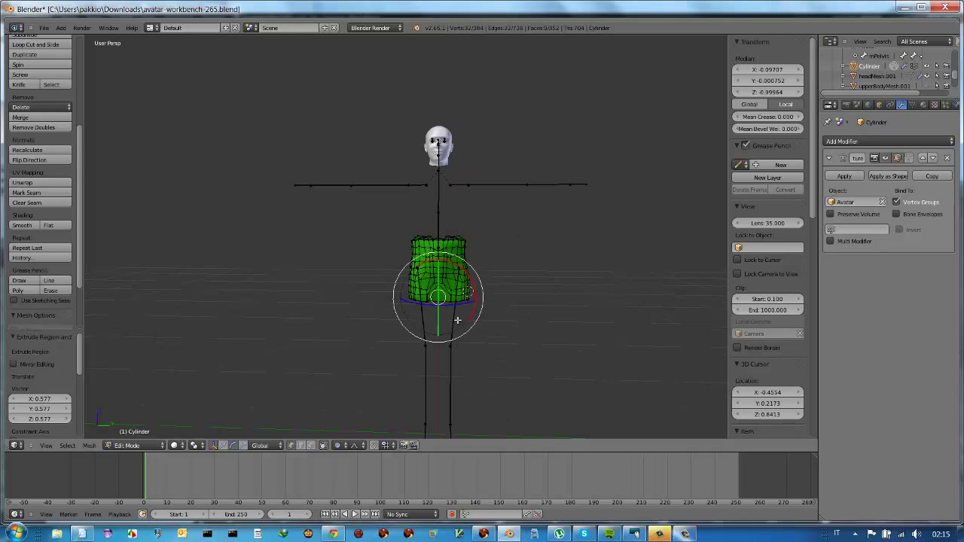
{"action": "middle_click_drag", "start_coordinate": [450, 270], "coordinate": [457, 285]}
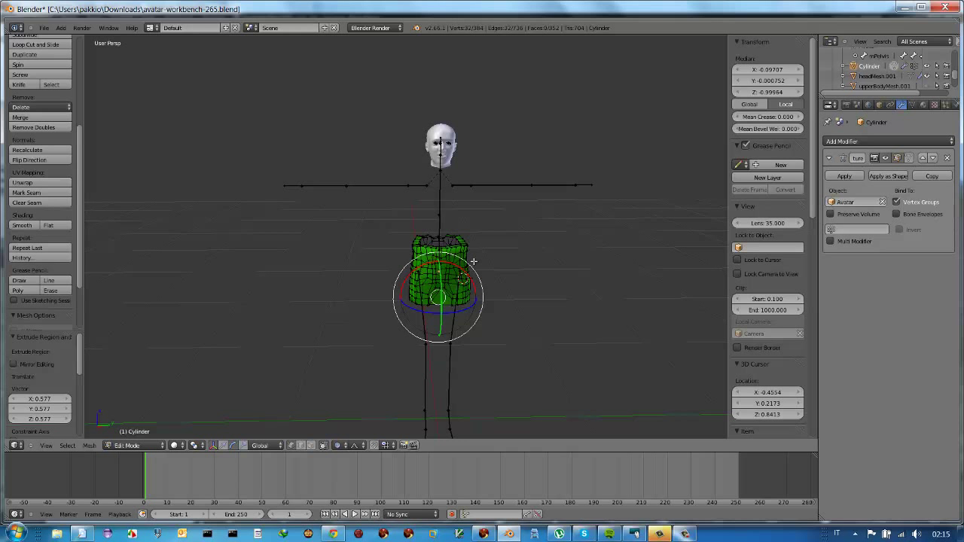
{"action": "scroll", "coordinate": [448, 263], "scroll_direction": "up", "scroll_amount": 2}
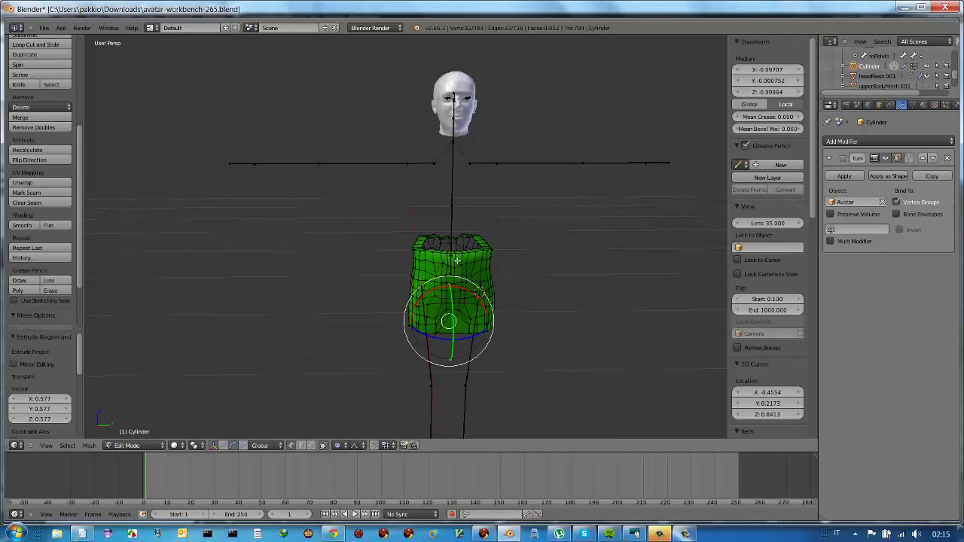
{"action": "mouse_move", "coordinate": [456, 260]}
{"action": "middle_mouse_down"}
{"action": "mouse_move", "coordinate": [443, 280]}
{"action": "mouse_move", "coordinate": [474, 199]}
{"action": "middle_mouse_up"}
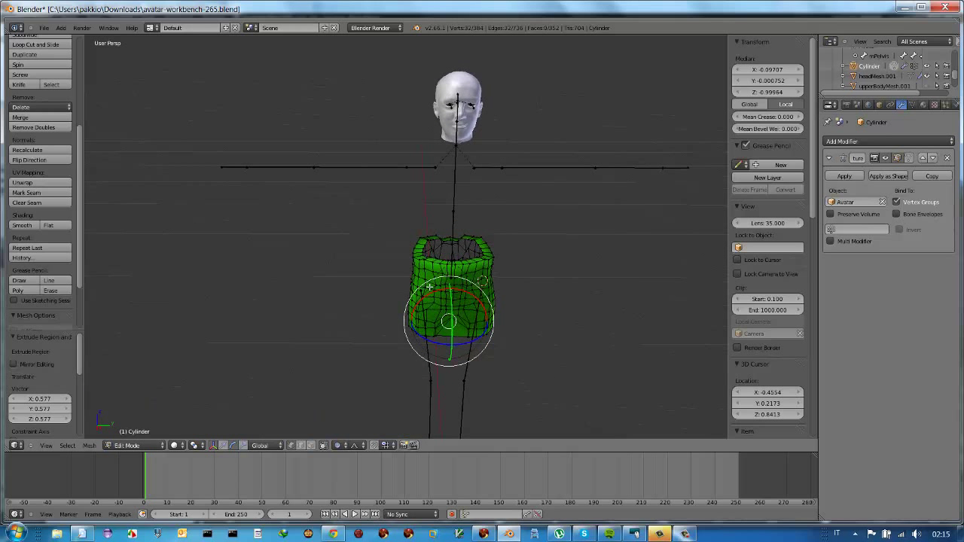
{"action": "left_click", "coordinate": [156, 446]}
{"action": "left_click", "coordinate": [128, 436]}
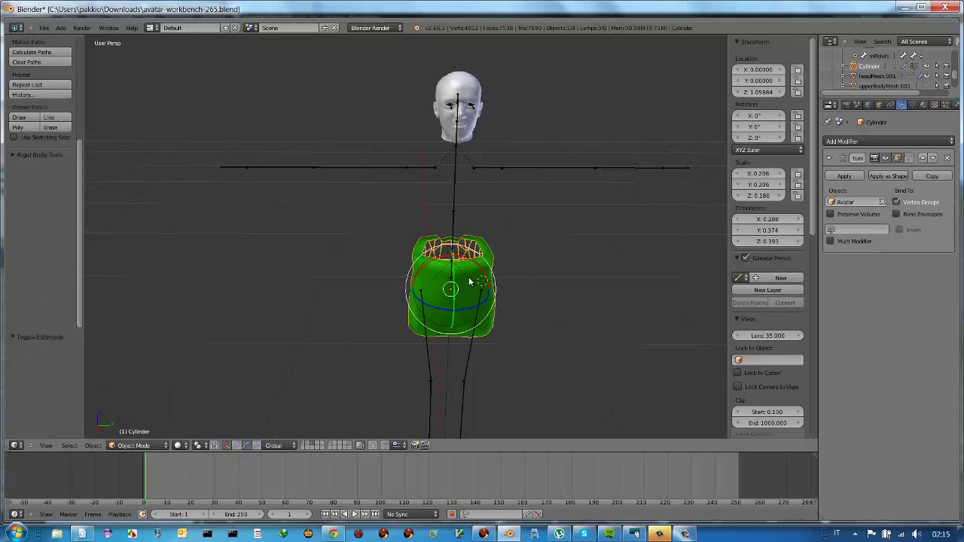
- Start a COLLADA export of the skirt with the Second Life Rigged operator preset
{"action": "left_click", "coordinate": [44, 28]}
{"action": "mouse_move", "coordinate": [57, 190]}
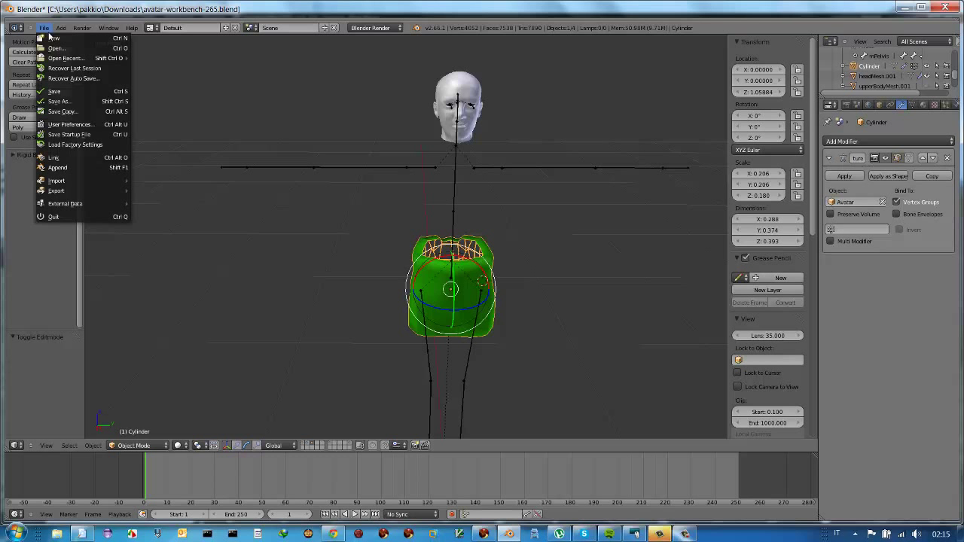
{"action": "left_click", "coordinate": [153, 193]}
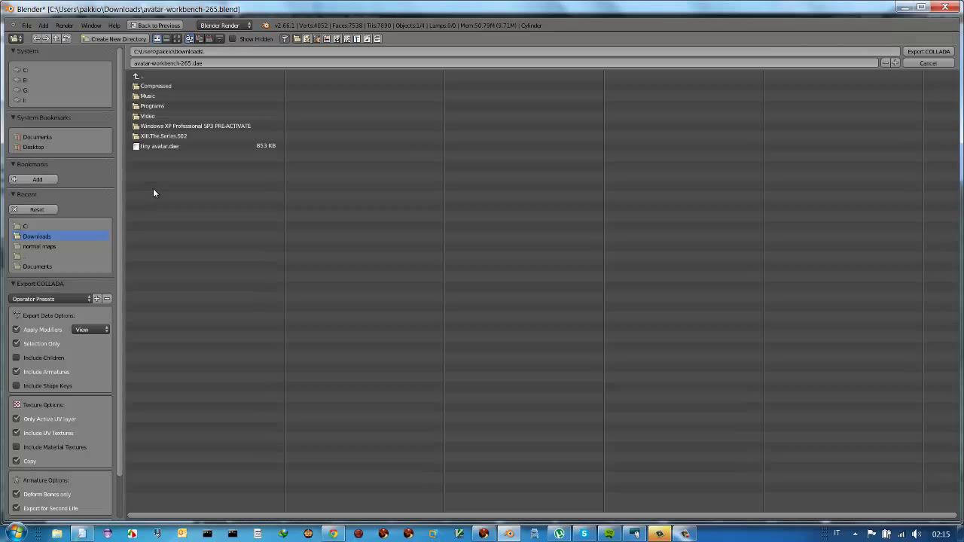
{"action": "left_click", "coordinate": [42, 299]}
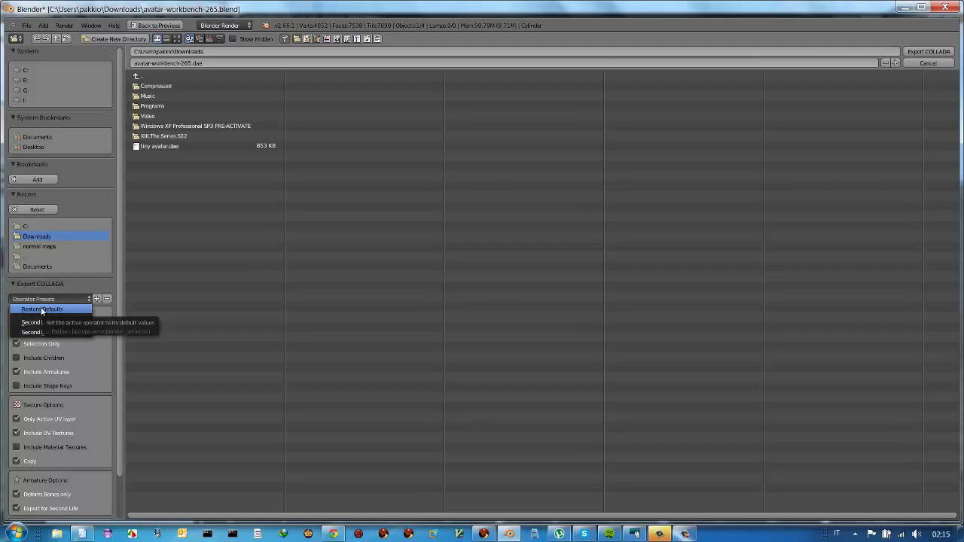
{"action": "left_click", "coordinate": [51, 324]}
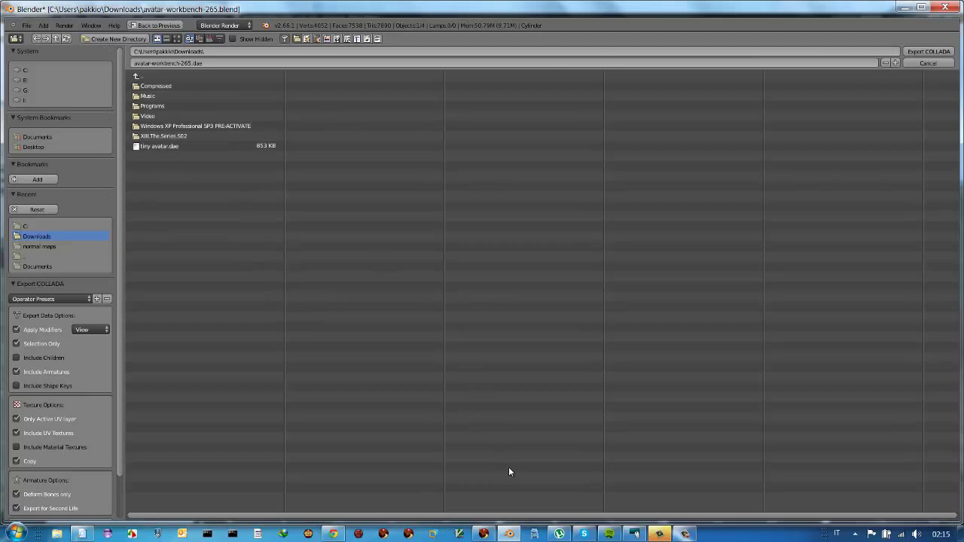
{"action": "left_click", "coordinate": [485, 535]}
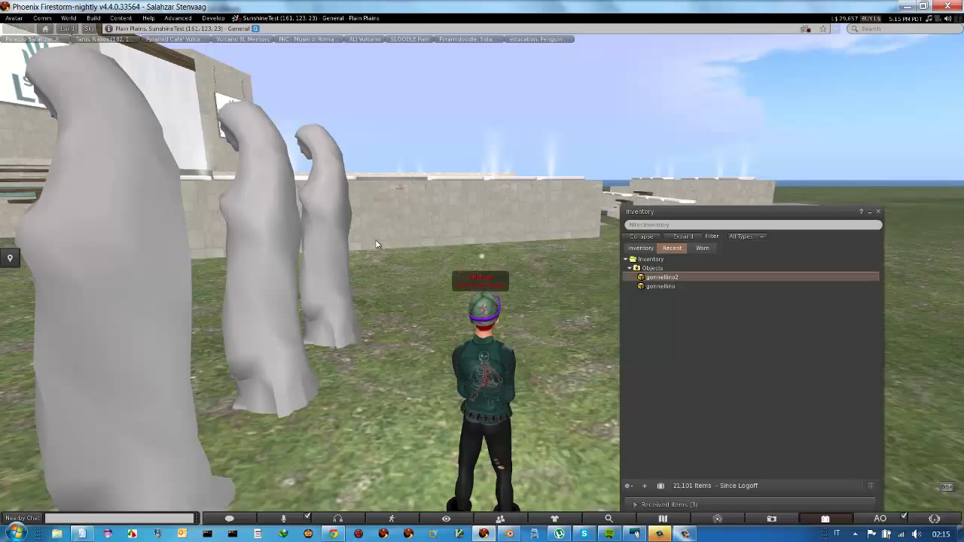
- Start a Firestorm mesh model upload and load gonnellino.dae
{"action": "left_click", "coordinate": [93, 18]}
{"action": "mouse_move", "coordinate": [101, 146]}
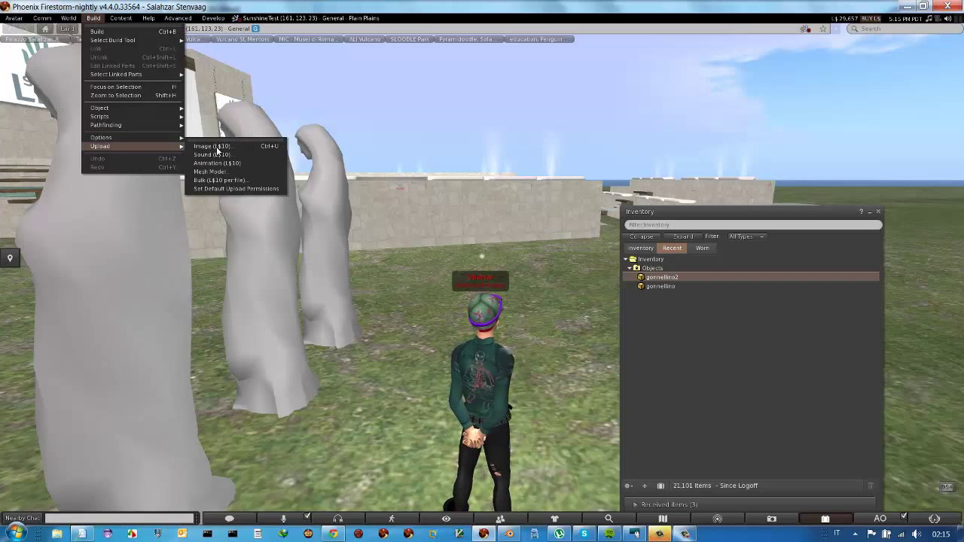
{"action": "left_click", "coordinate": [224, 173]}
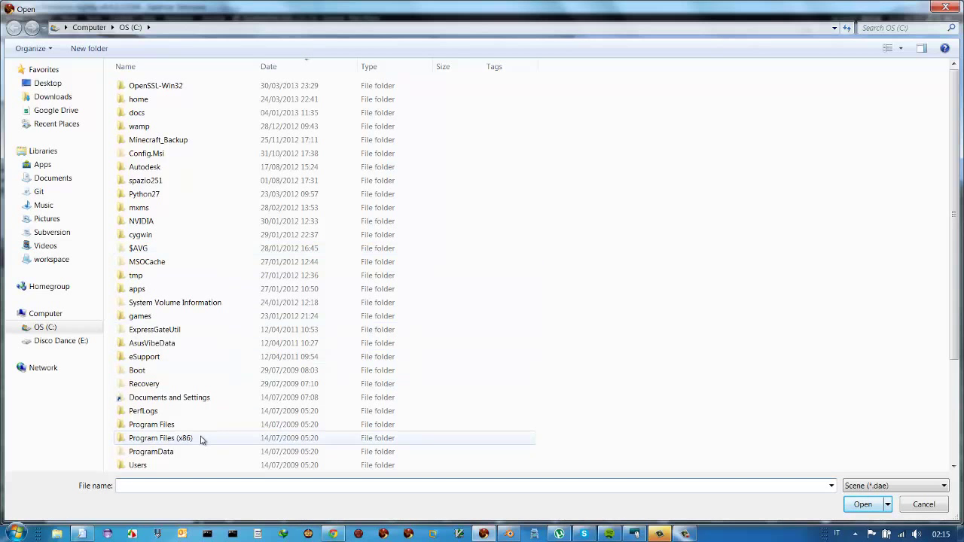
{"action": "type", "text": "gonn"}
{"action": "key", "text": "Down"}
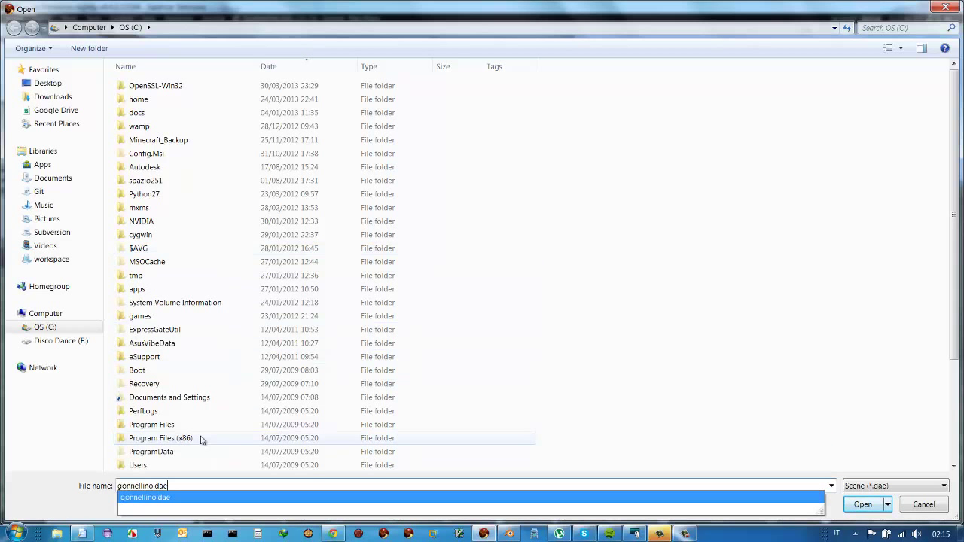
{"action": "key", "text": "Return"}
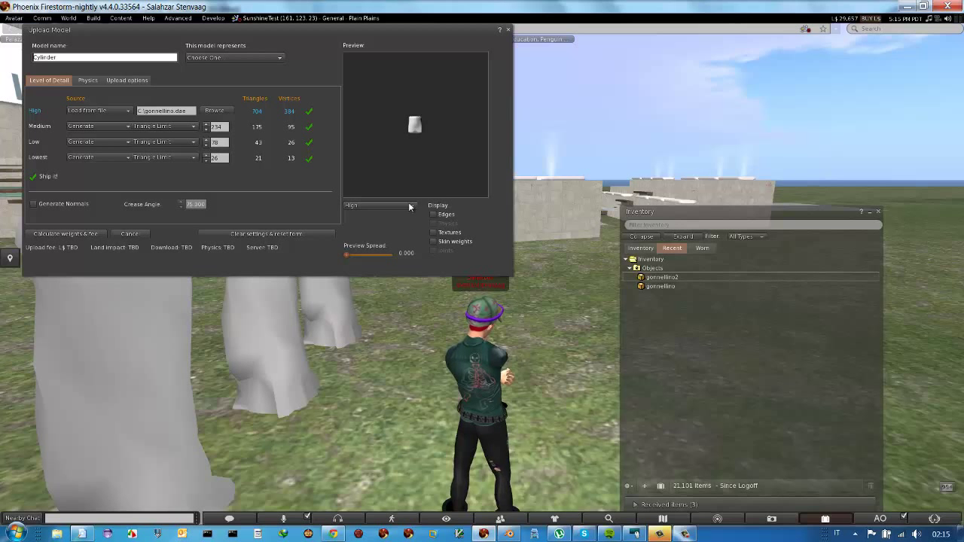
- Zoom the preview, display skin weights and joints, and select the model name for renaming to gonnellino2
{"action": "mouse_move", "coordinate": [421, 127]}
{"action": "left_mouse_down"}
{"action": "mouse_move", "coordinate": [415, 168]}
{"action": "mouse_move", "coordinate": [394, 134]}
{"action": "left_mouse_up"}
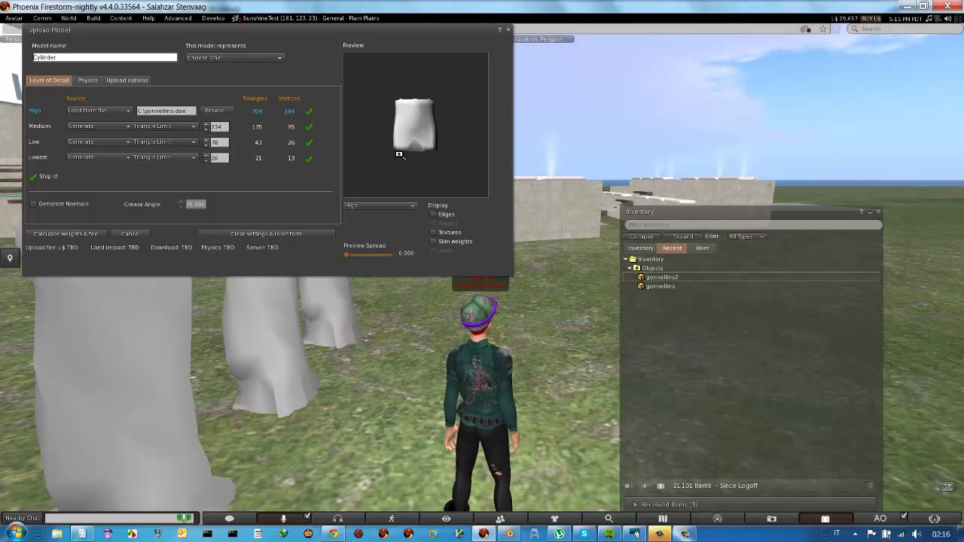
{"action": "left_click", "coordinate": [432, 238]}
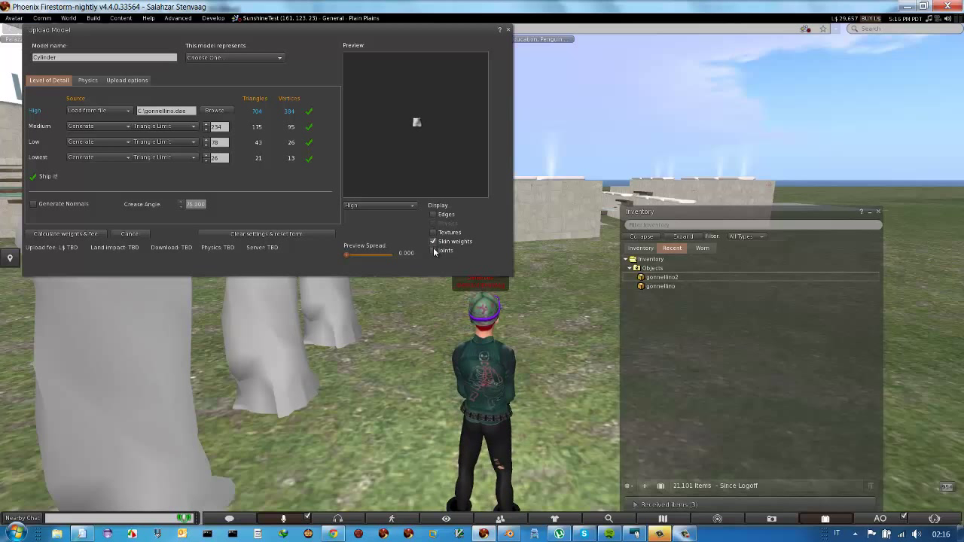
{"action": "left_click", "coordinate": [433, 249]}
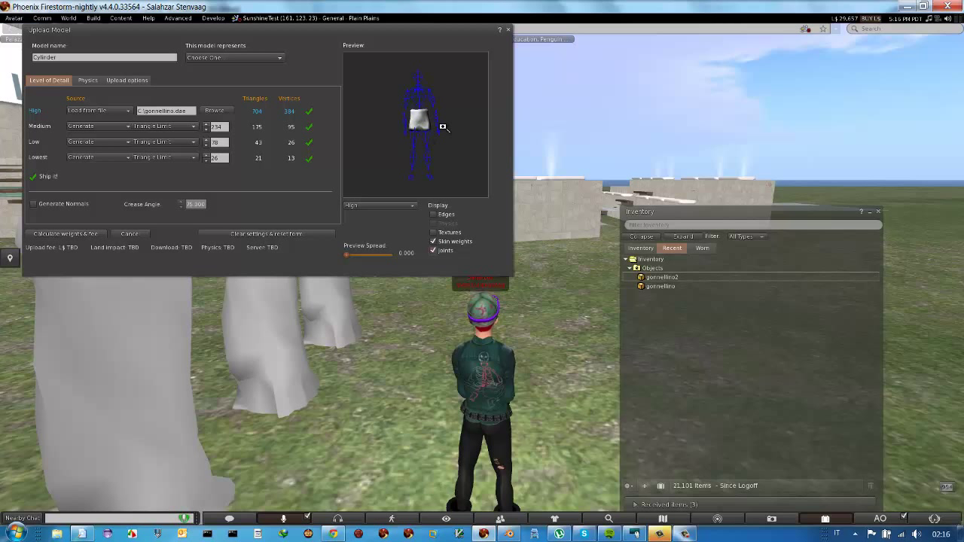
{"action": "left_click_drag", "start_coordinate": [81, 58], "coordinate": [21, 50]}
{"action": "type", "text": "gonnellino2"}
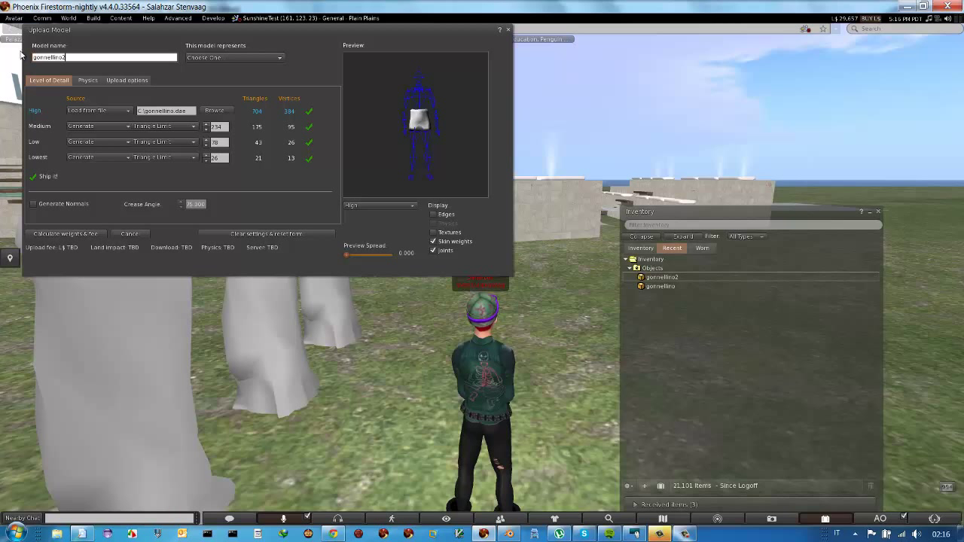
- Include skin weight and joint positions, calculate the L$11 fee, and upload the skirt
{"action": "left_click", "coordinate": [136, 82]}
{"action": "left_click", "coordinate": [38, 157]}
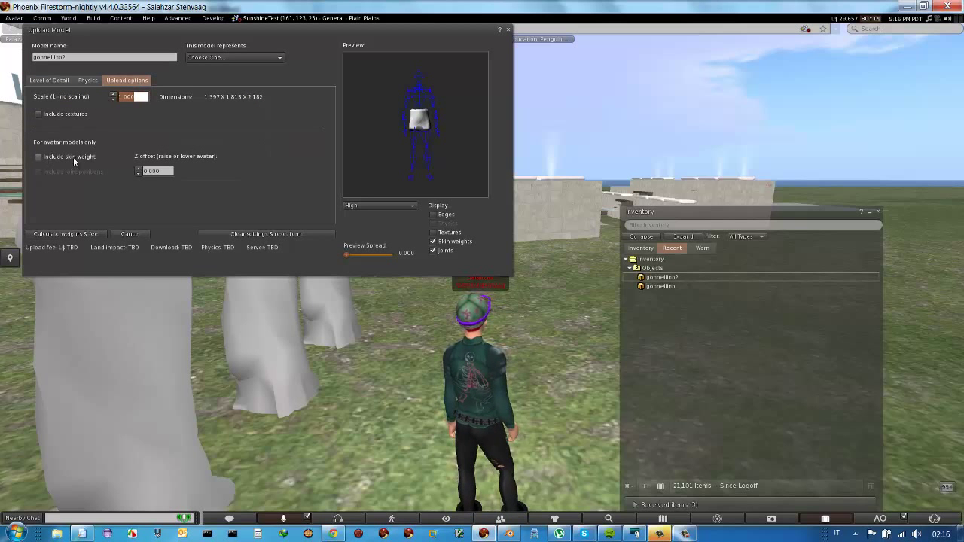
{"action": "left_click", "coordinate": [38, 172]}
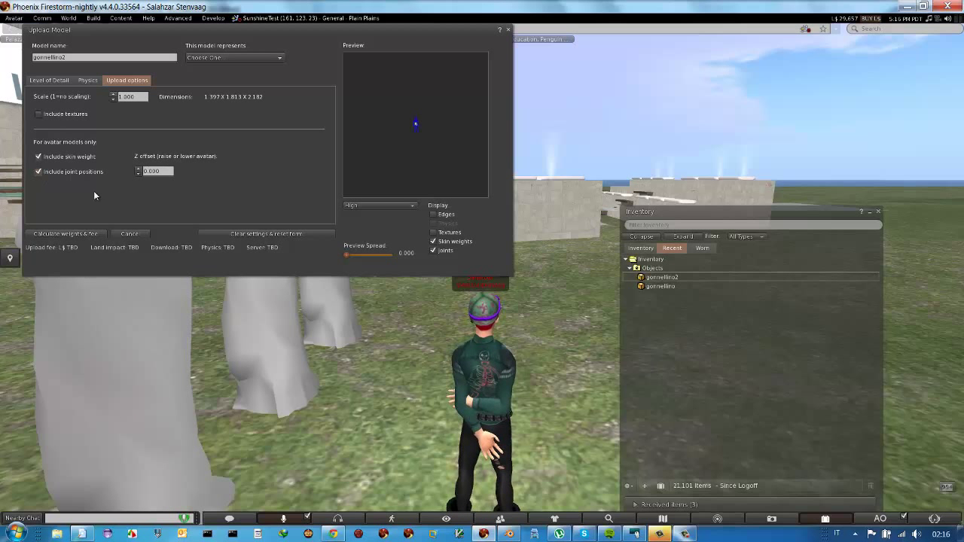
{"action": "left_click", "coordinate": [79, 235]}
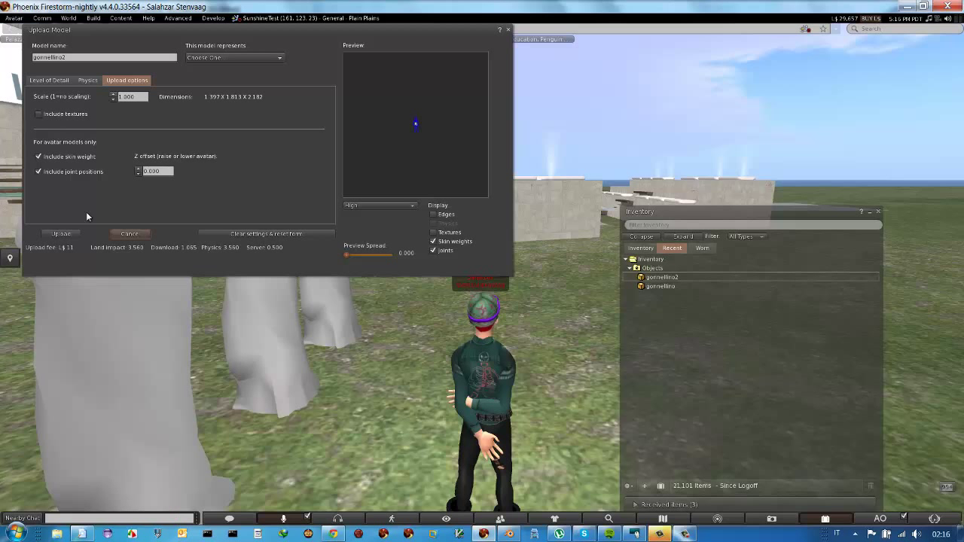
{"action": "left_click", "coordinate": [61, 234]}
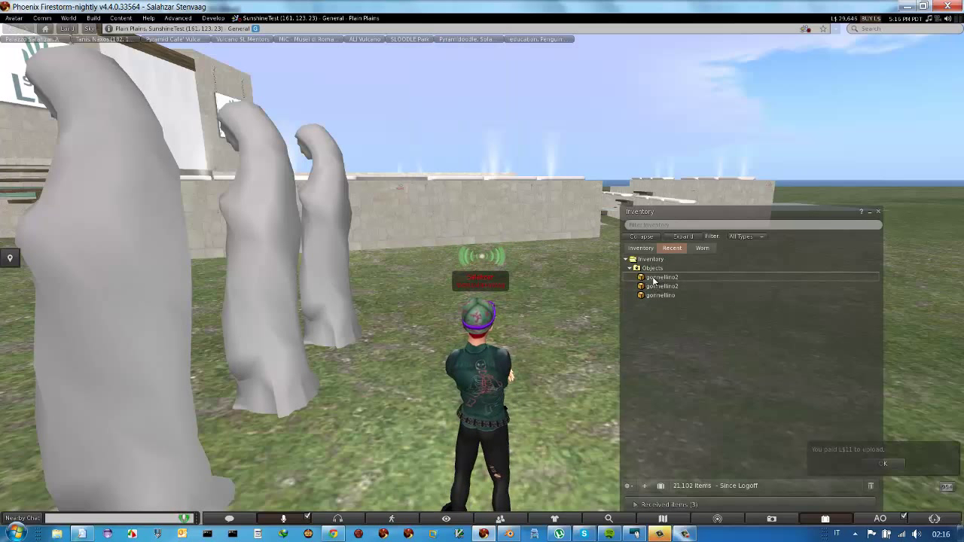
- Wear gonnellino2 from inventory and walk the avatar forward, right and left to watch the skirt
{"action": "double_click", "coordinate": [654, 279]}
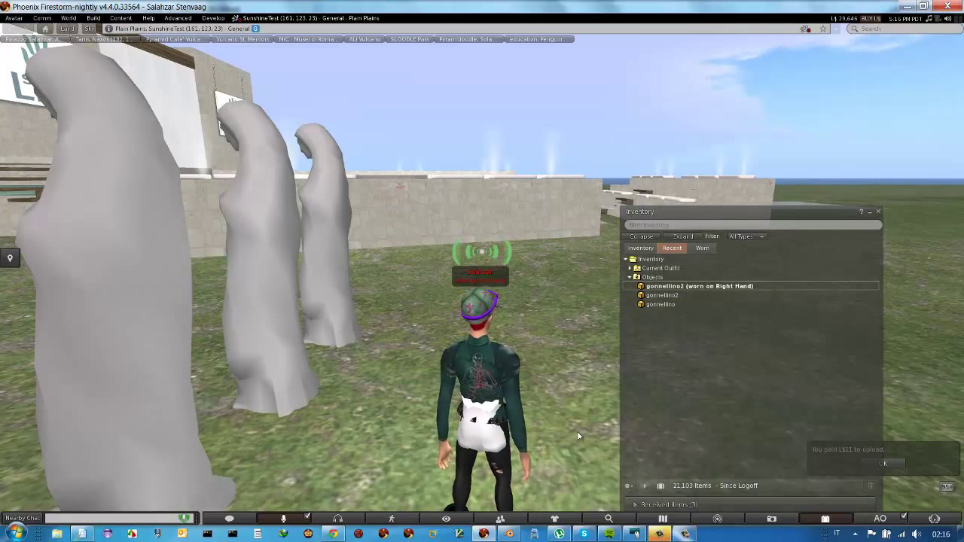
{"action": "key", "text": "Up"}
{"action": "key", "text": "Up"}
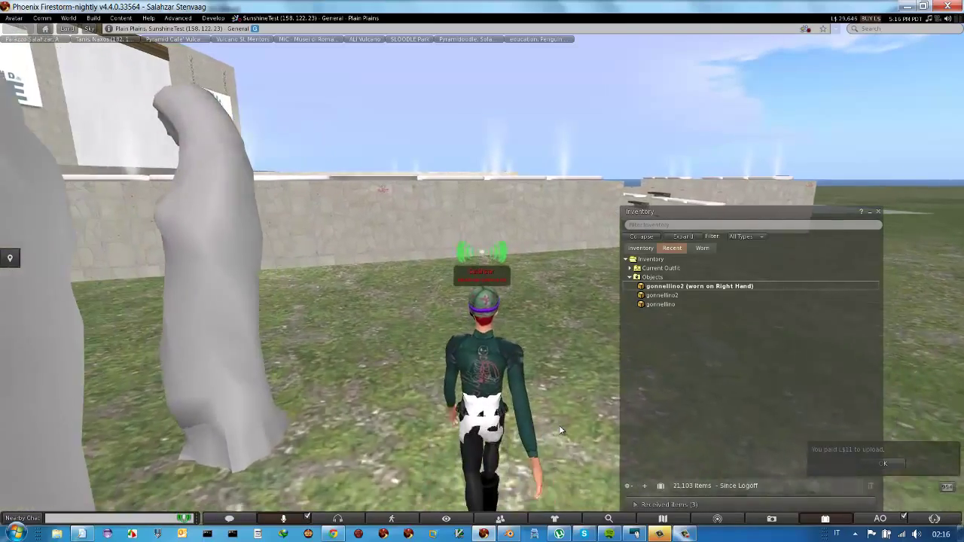
{"action": "key", "text": "Right"}
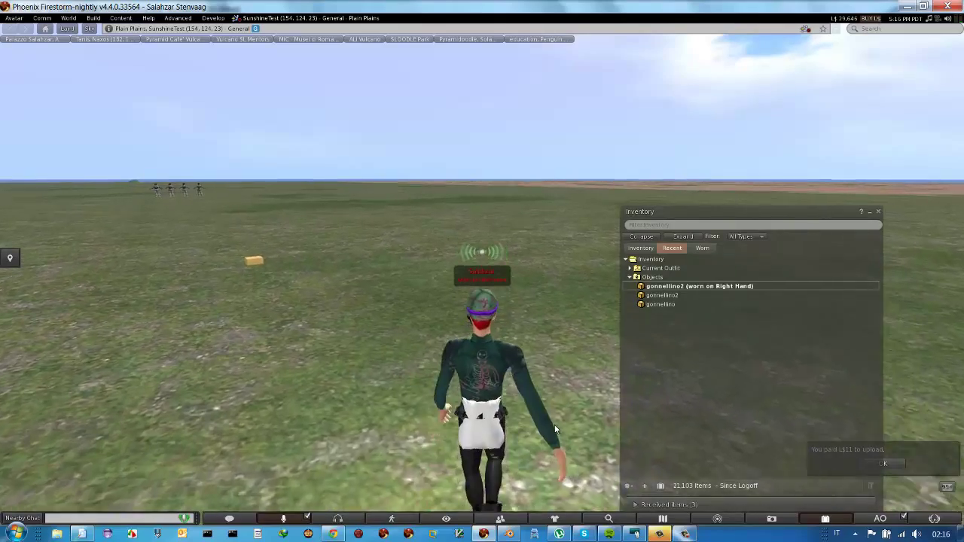
{"action": "key", "text": "Left"}
{"action": "key", "text": "Left"}
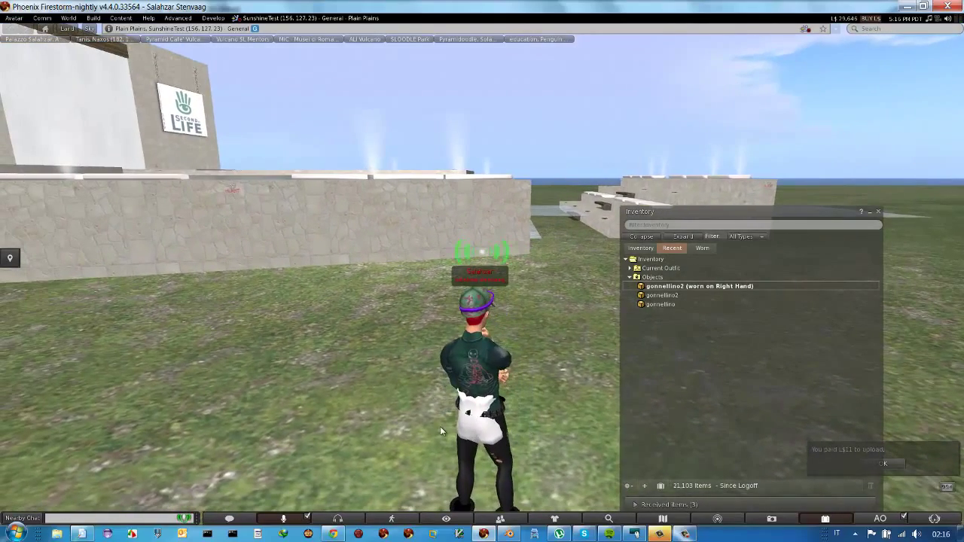
{"action": "right_click", "coordinate": [482, 397]}
{"action": "left_click", "coordinate": [500, 412]}
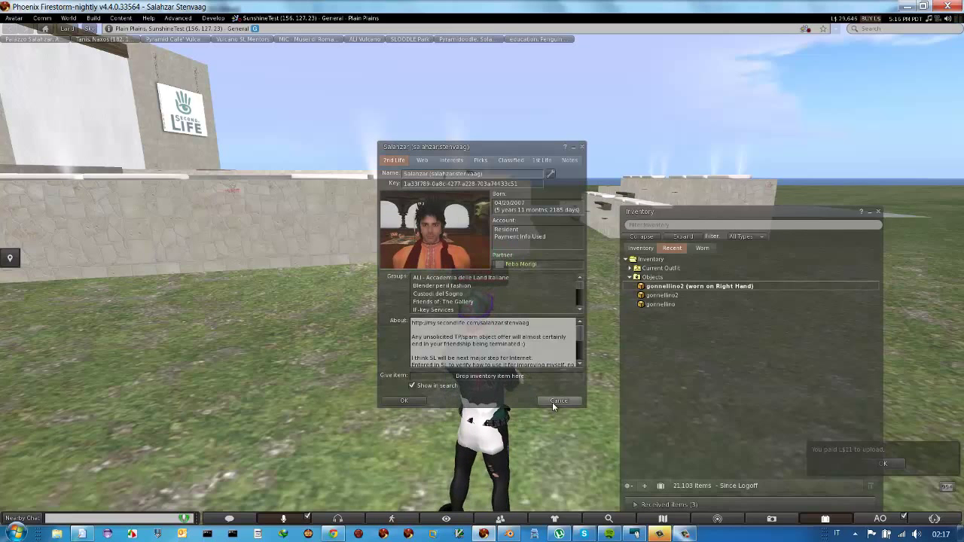
{"action": "left_click", "coordinate": [554, 401]}
{"action": "key", "text": "Left"}
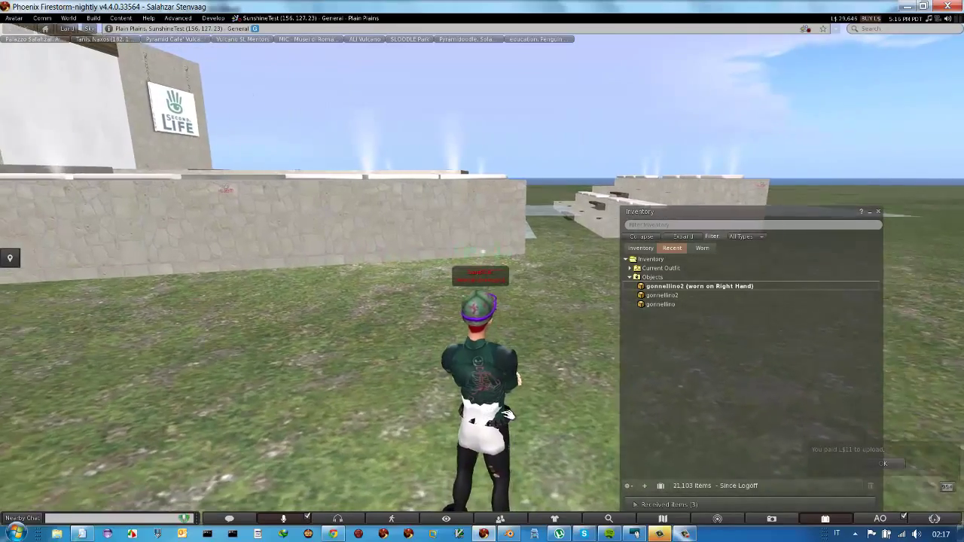
{"action": "key", "text": "Right"}
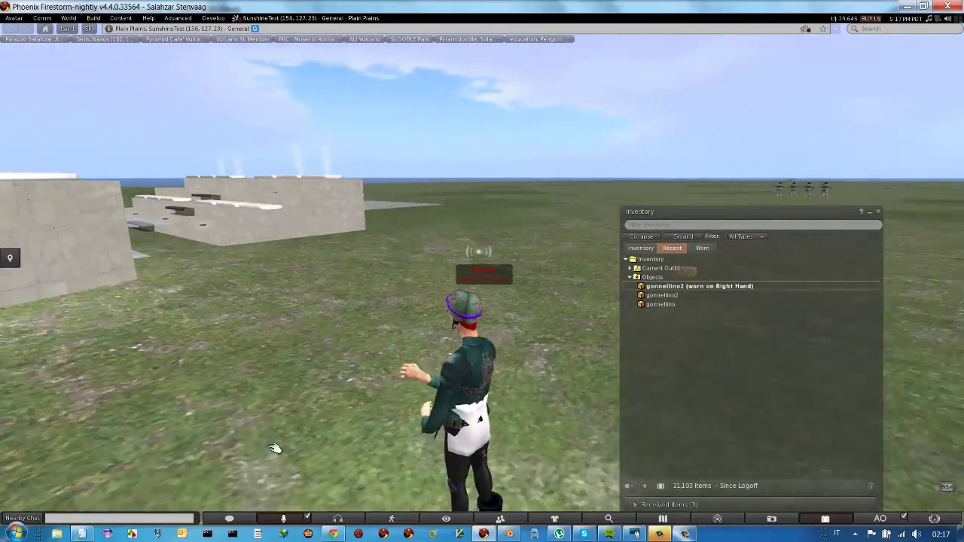
{"action": "key", "text": "Left"}
{"action": "key", "text": "Left"}
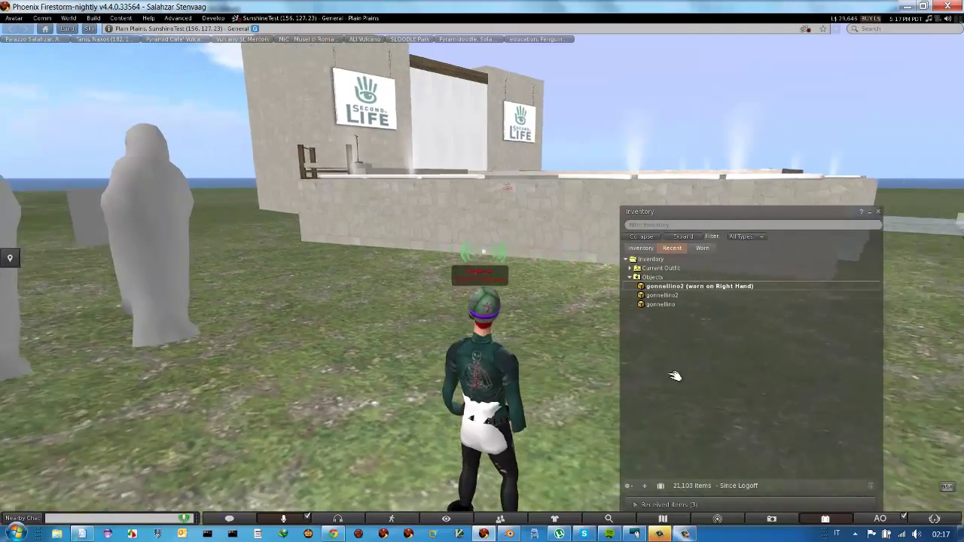
{"action": "key", "text": "Right"}
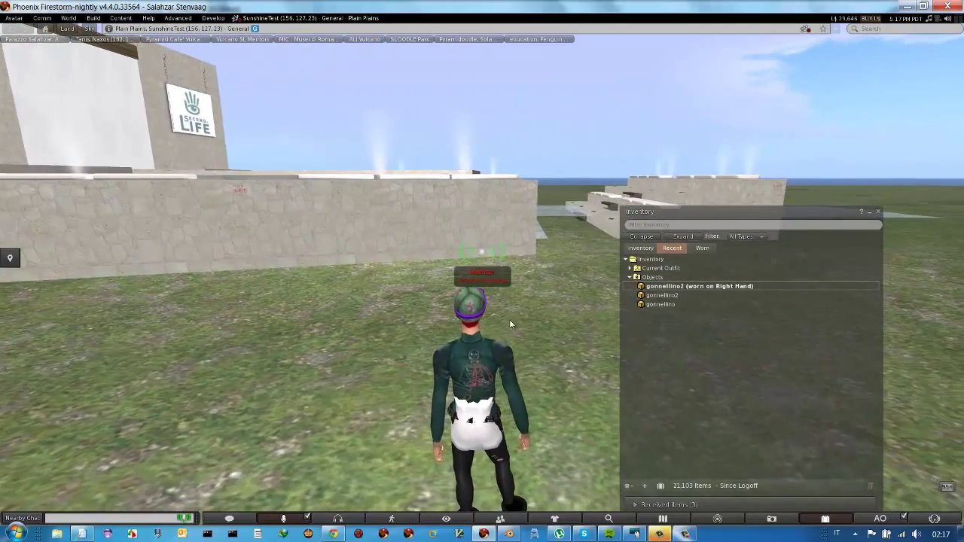
{"action": "key", "text": "Left"}
{"action": "key", "text": "Right"}
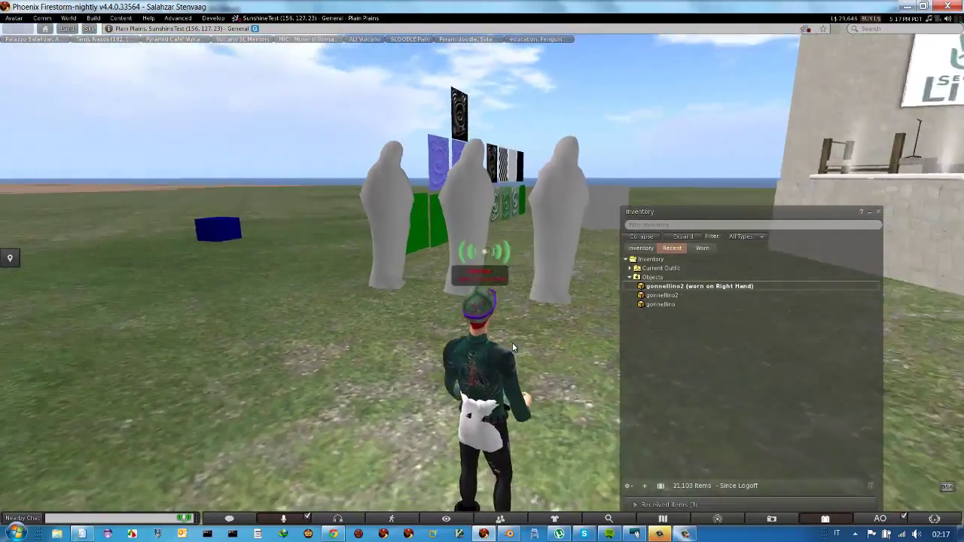